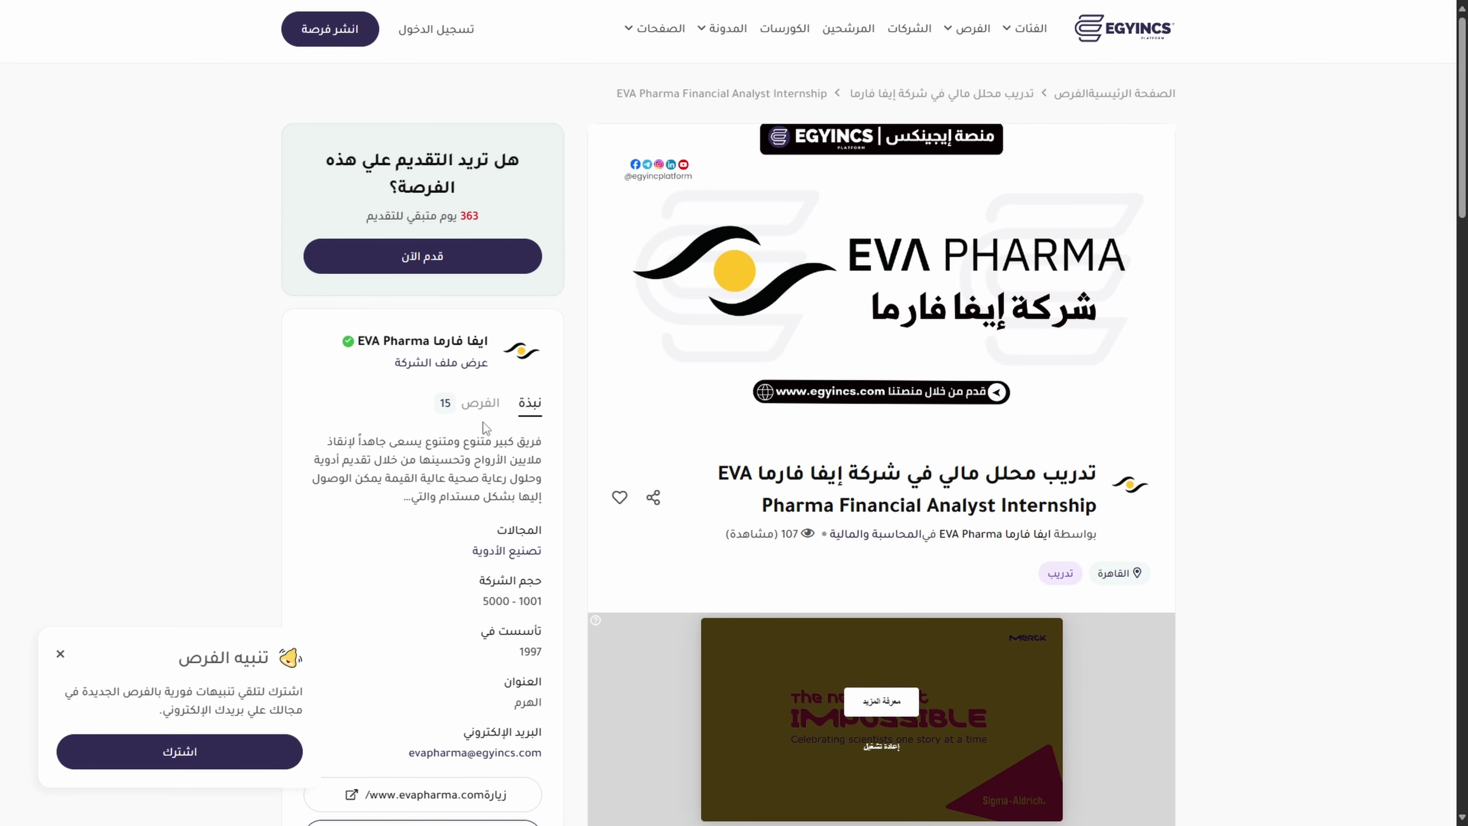
Browse EVA Pharma's openings and the internship summary, then go to the Financial Analyst internship application
{"action": "left_click", "coordinate": [483, 408]}
{"action": "scroll", "coordinate": [539, 474], "scroll_direction": "down", "scroll_amount": 3}
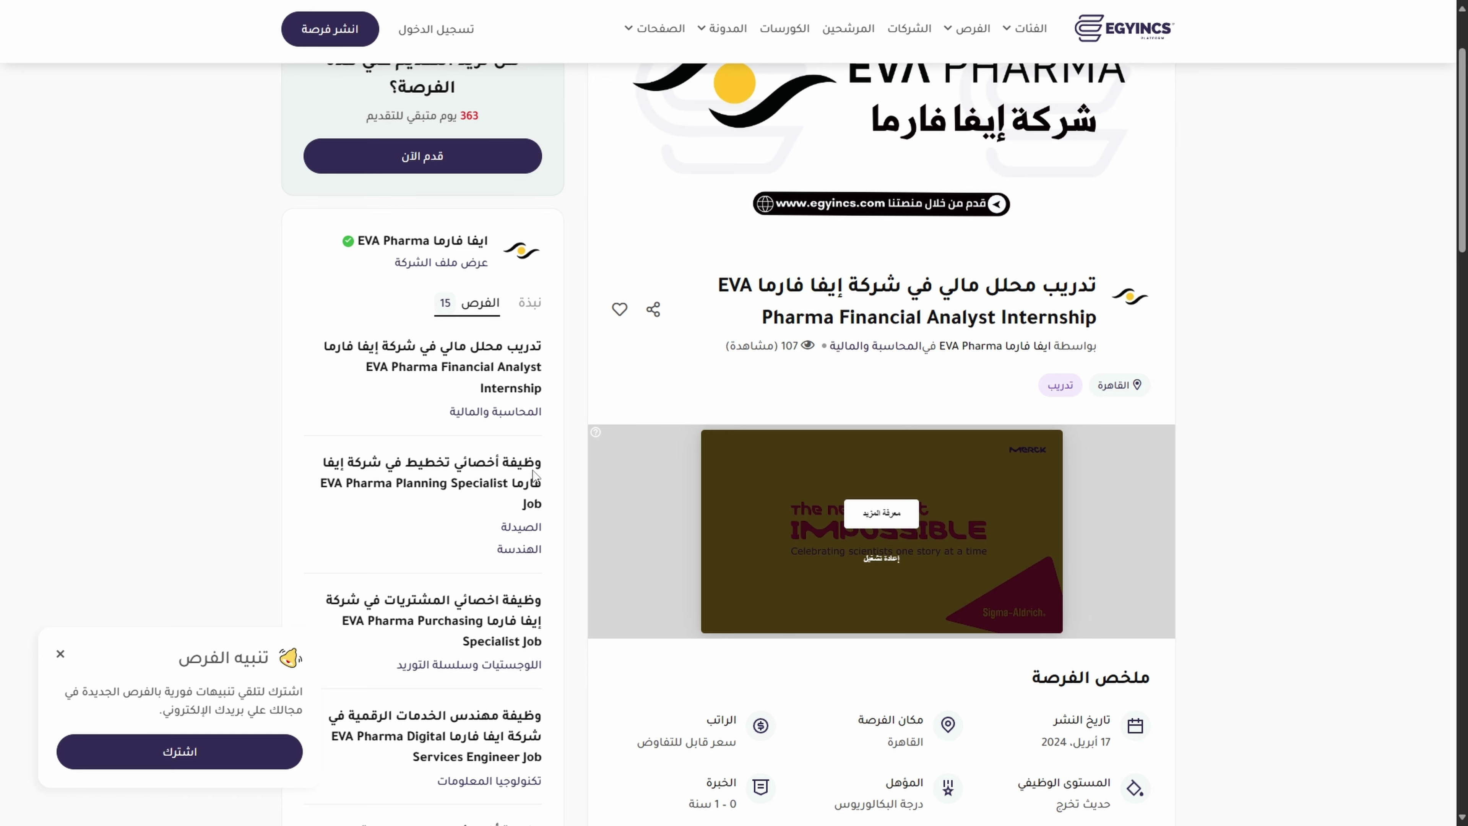
{"action": "scroll", "coordinate": [312, 497], "scroll_direction": "down", "scroll_amount": 1}
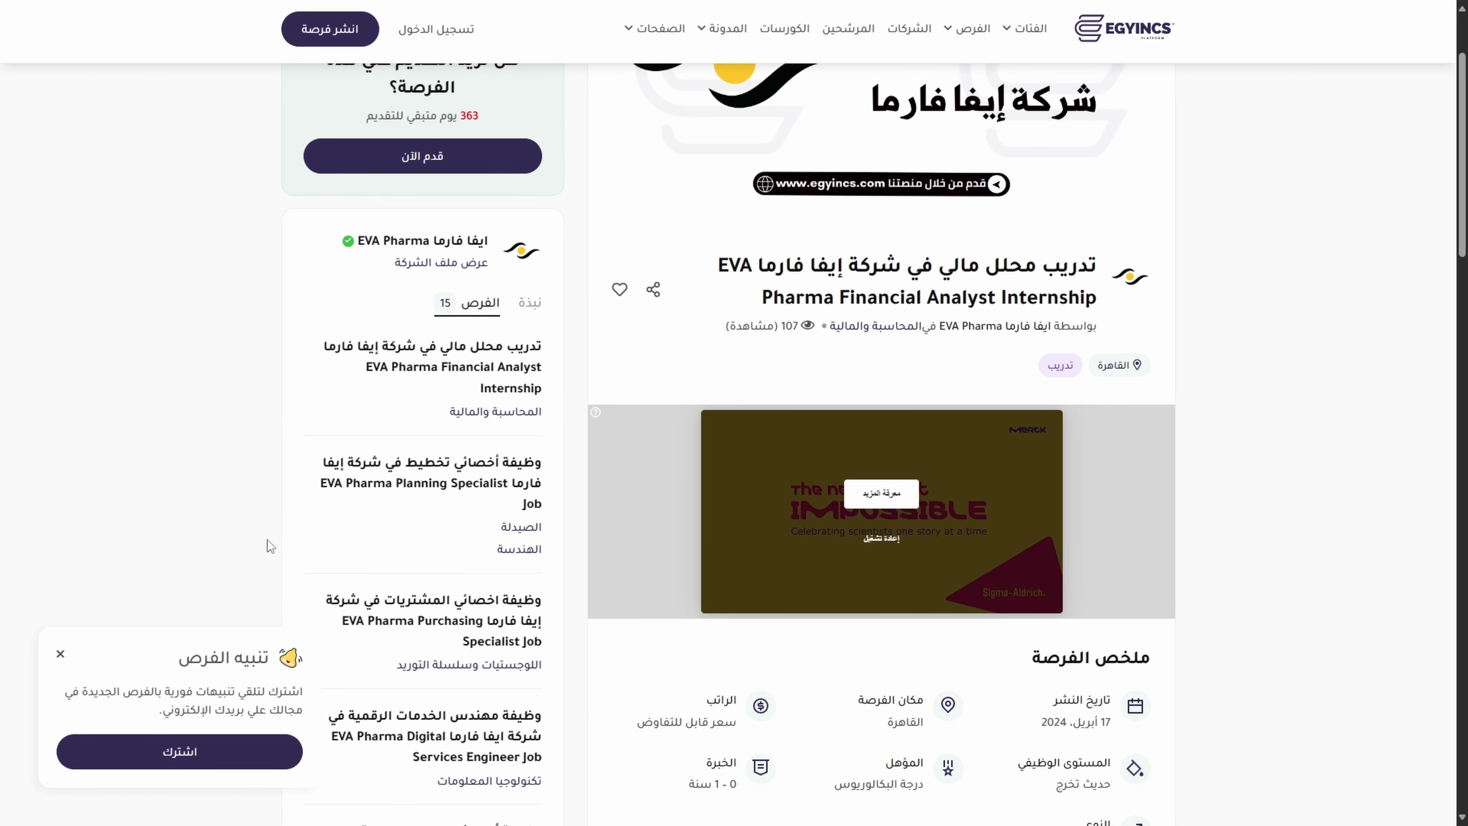
{"action": "scroll", "coordinate": [634, 594], "scroll_direction": "up", "scroll_amount": 3}
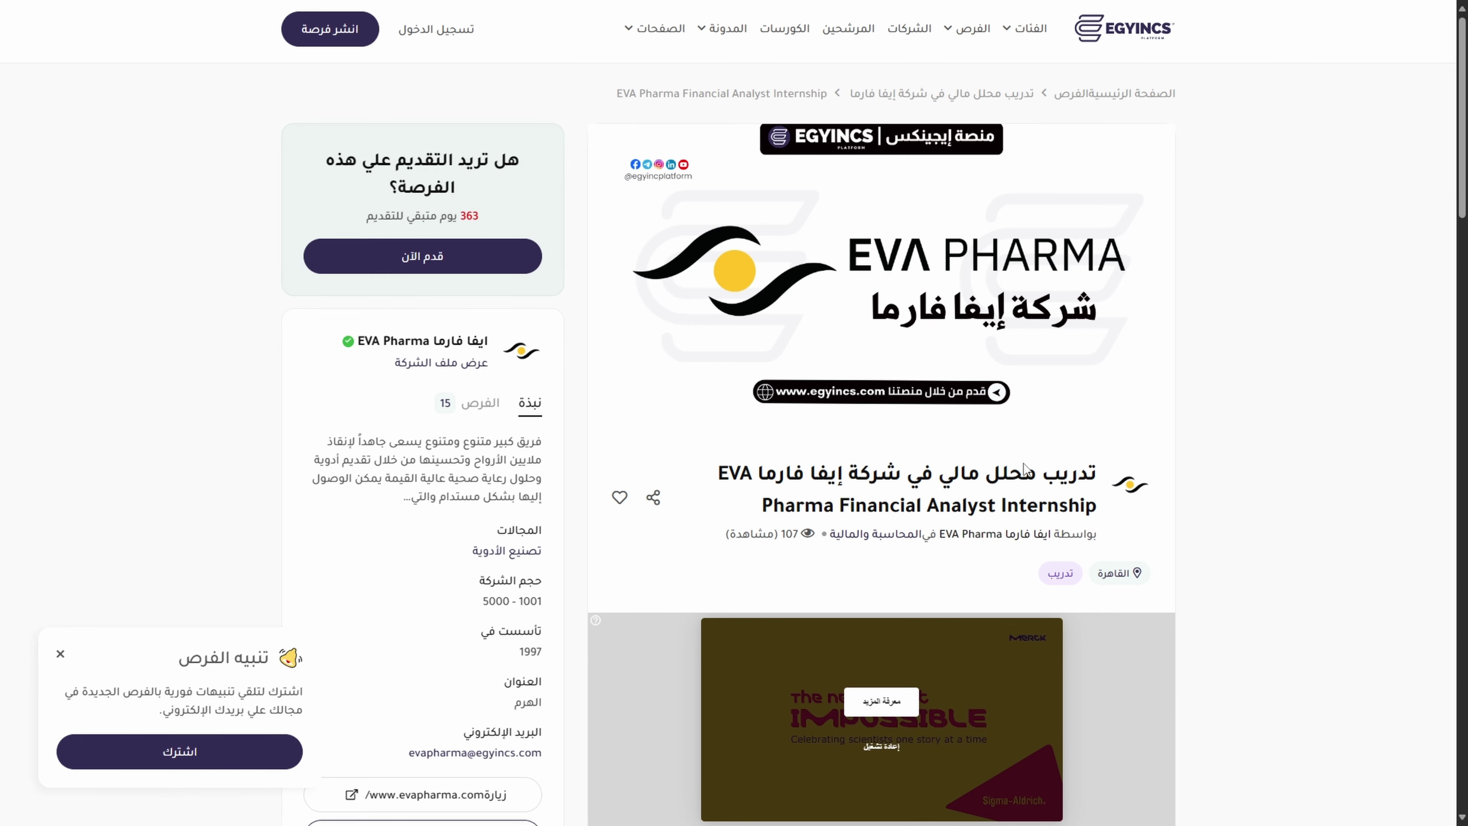
{"action": "scroll", "coordinate": [1001, 738], "scroll_direction": "down", "scroll_amount": 5}
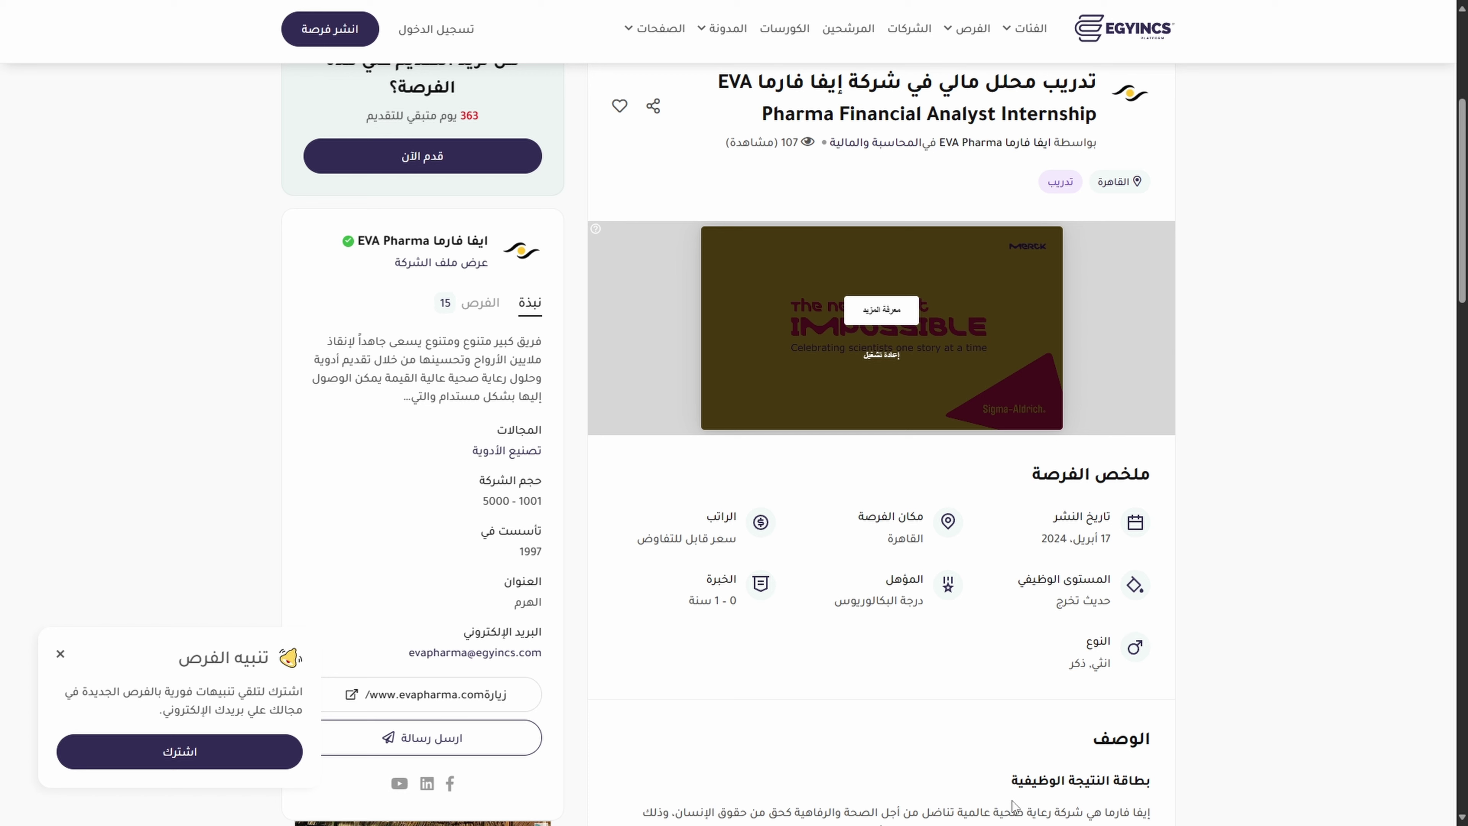
{"action": "left_click", "coordinate": [456, 161]}
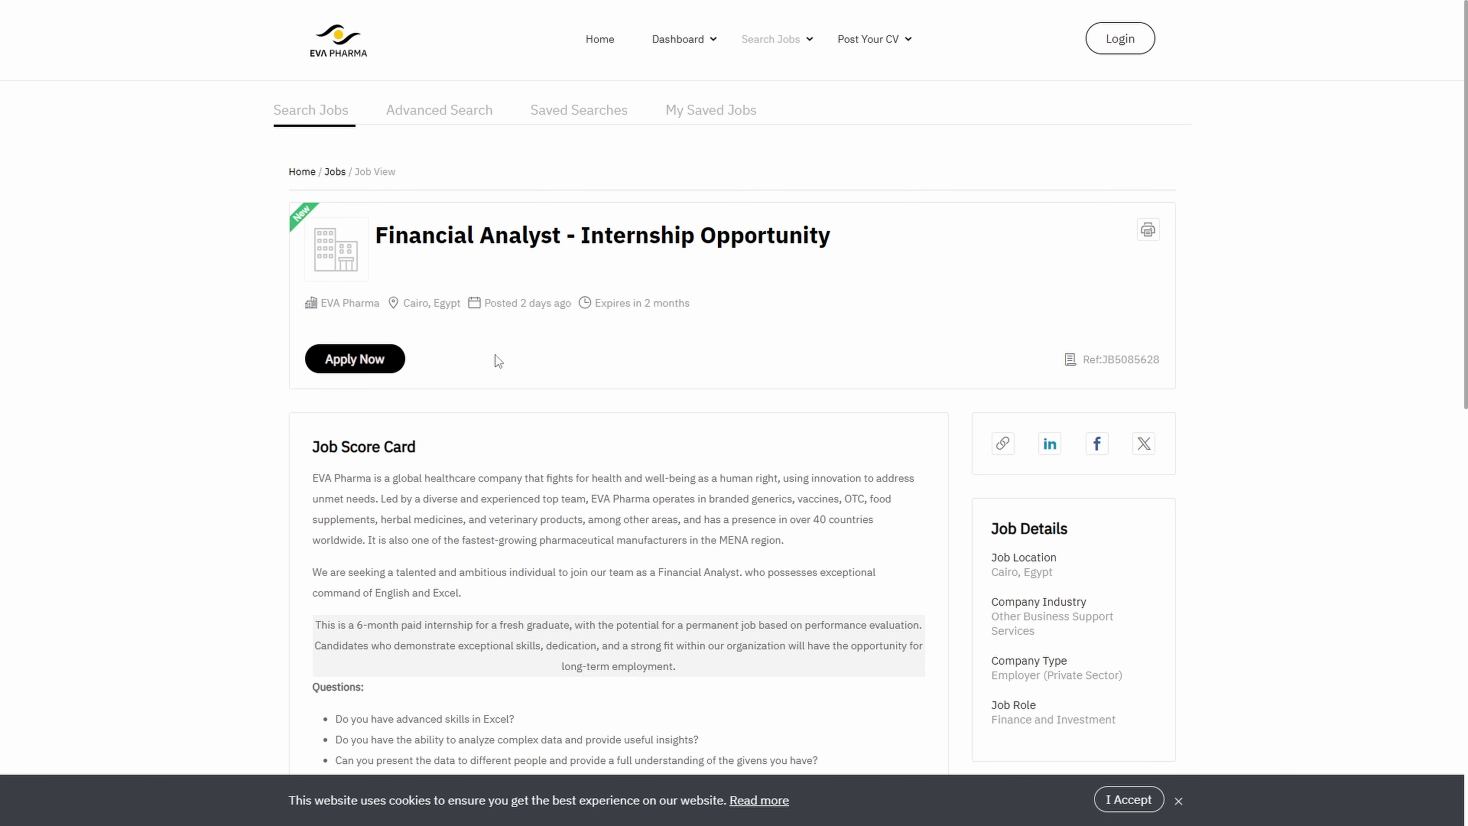
Read the Financial Analyst internship posting, apply, and choose to create a new account
{"action": "scroll", "coordinate": [496, 354], "scroll_direction": "down", "scroll_amount": 4}
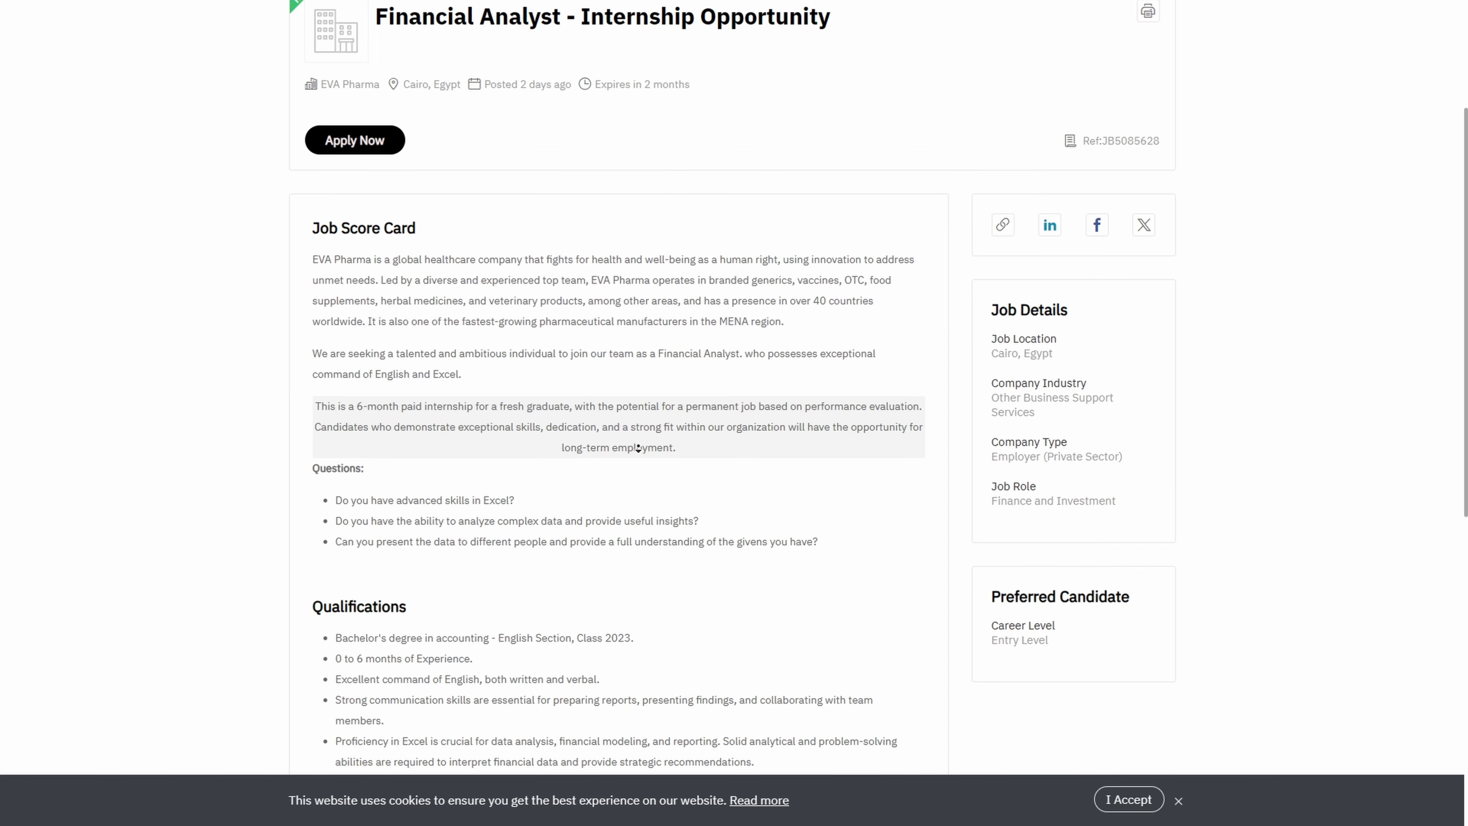
{"action": "scroll", "coordinate": [394, 583], "scroll_direction": "up", "scroll_amount": 4}
{"action": "scroll", "coordinate": [664, 524], "scroll_direction": "down", "scroll_amount": 8}
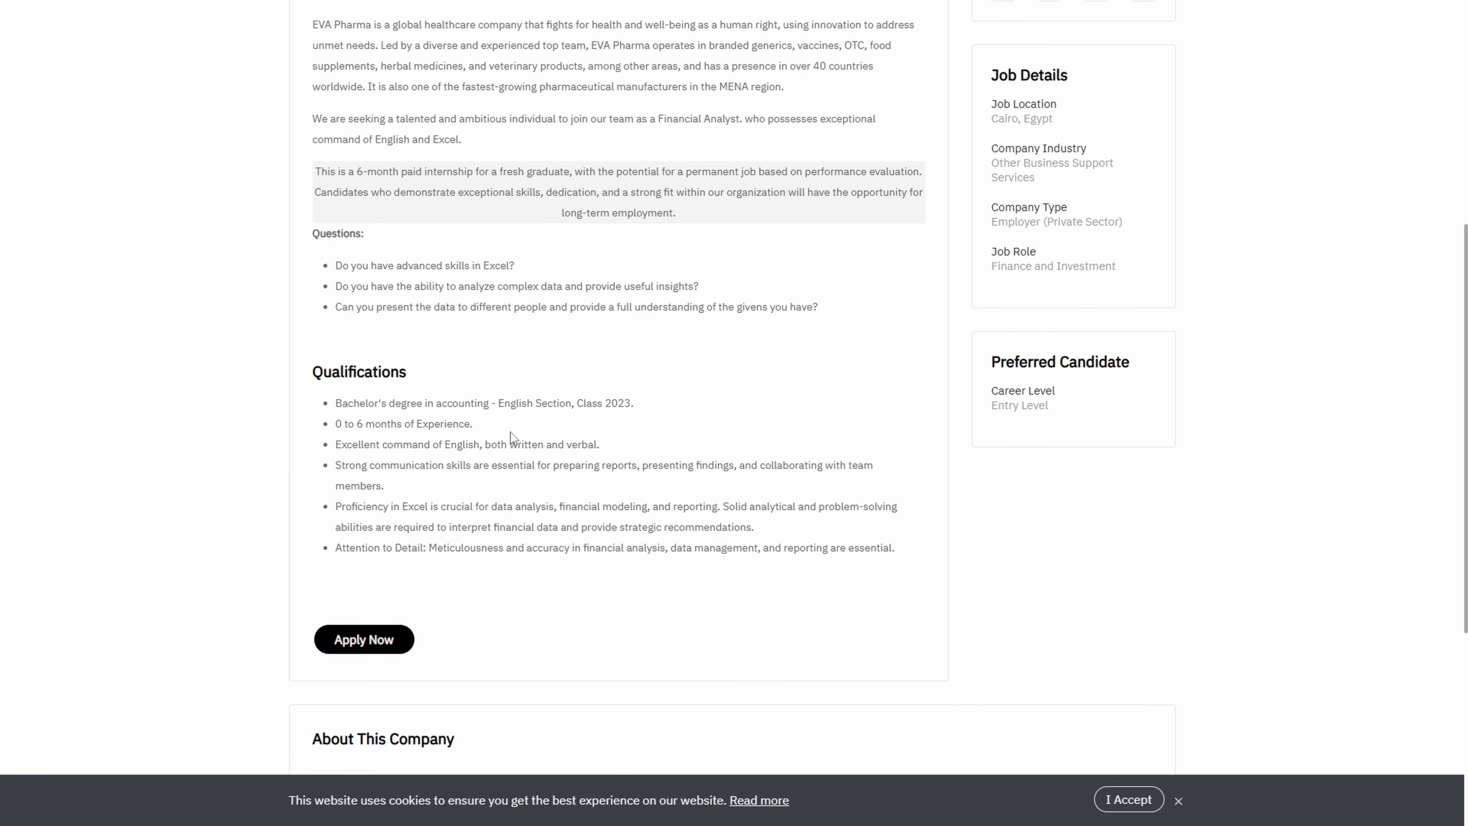
{"action": "left_click_drag", "start_coordinate": [510, 431], "coordinate": [336, 391]}
{"action": "left_click", "coordinate": [757, 467]}
{"action": "scroll", "coordinate": [739, 399], "scroll_direction": "up", "scroll_amount": 1}
{"action": "scroll", "coordinate": [738, 400], "scroll_direction": "up", "scroll_amount": 7}
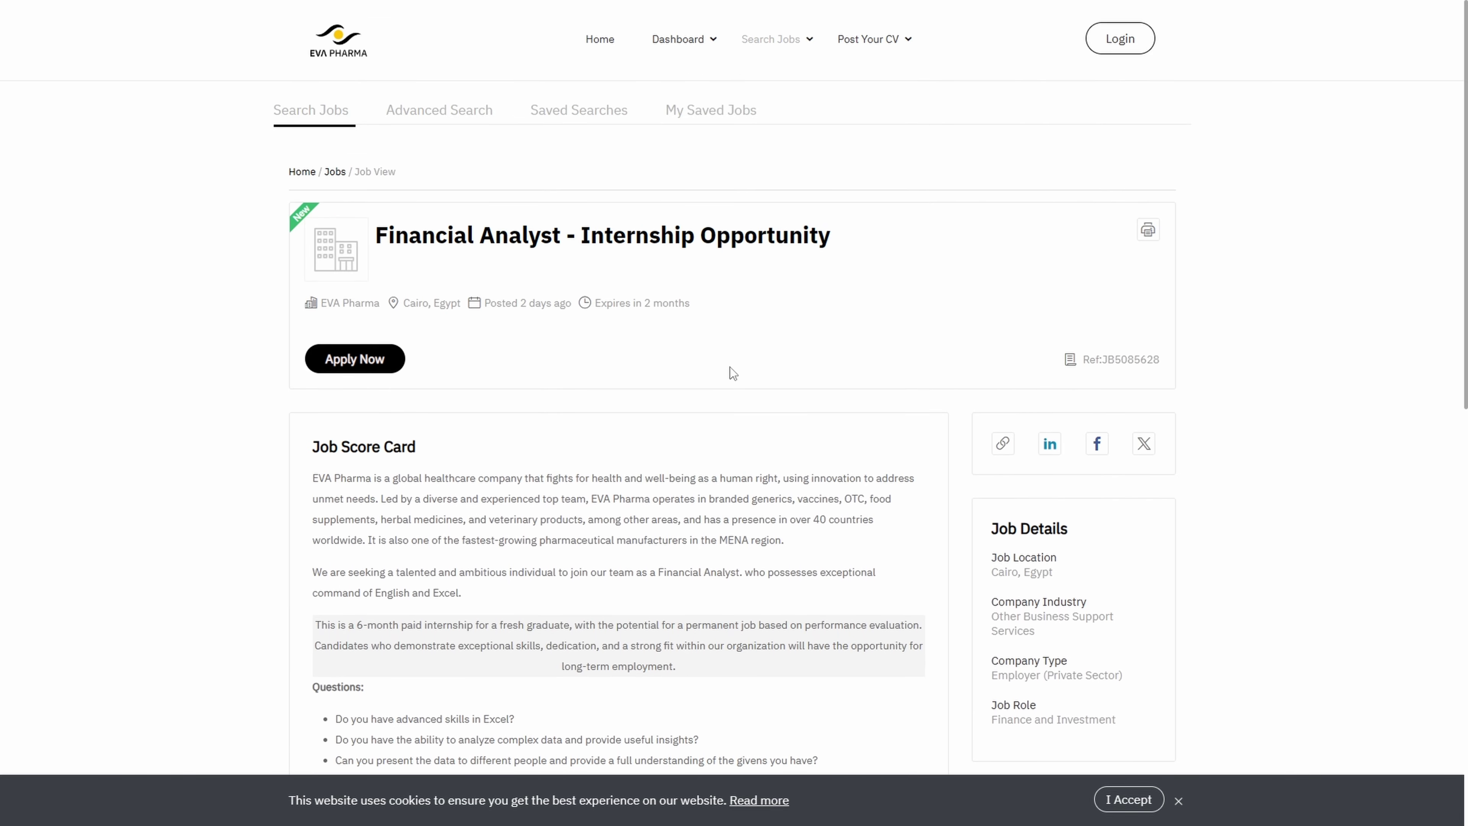
{"action": "left_click", "coordinate": [355, 359]}
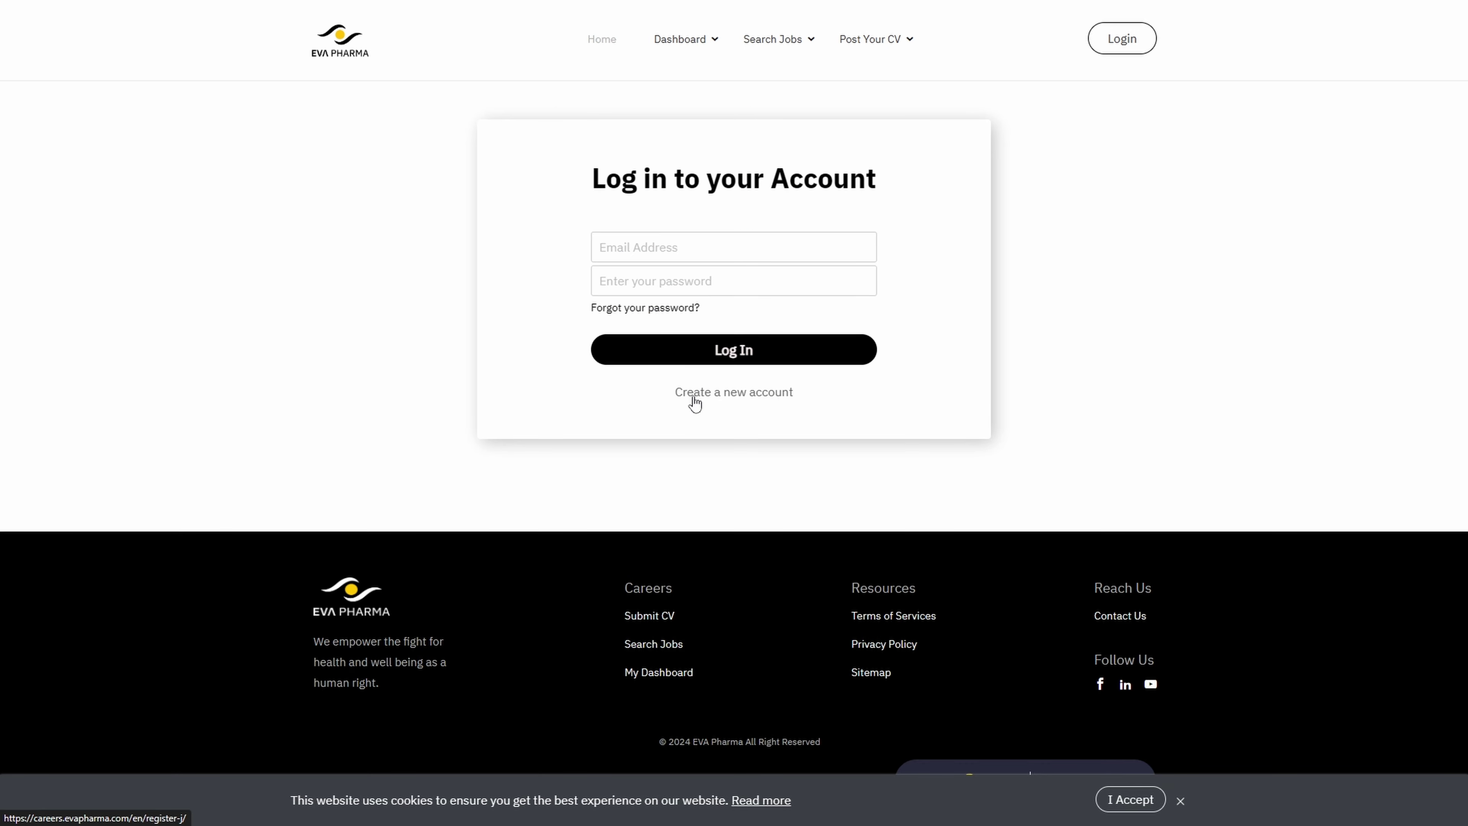
{"action": "left_click", "coordinate": [718, 404]}
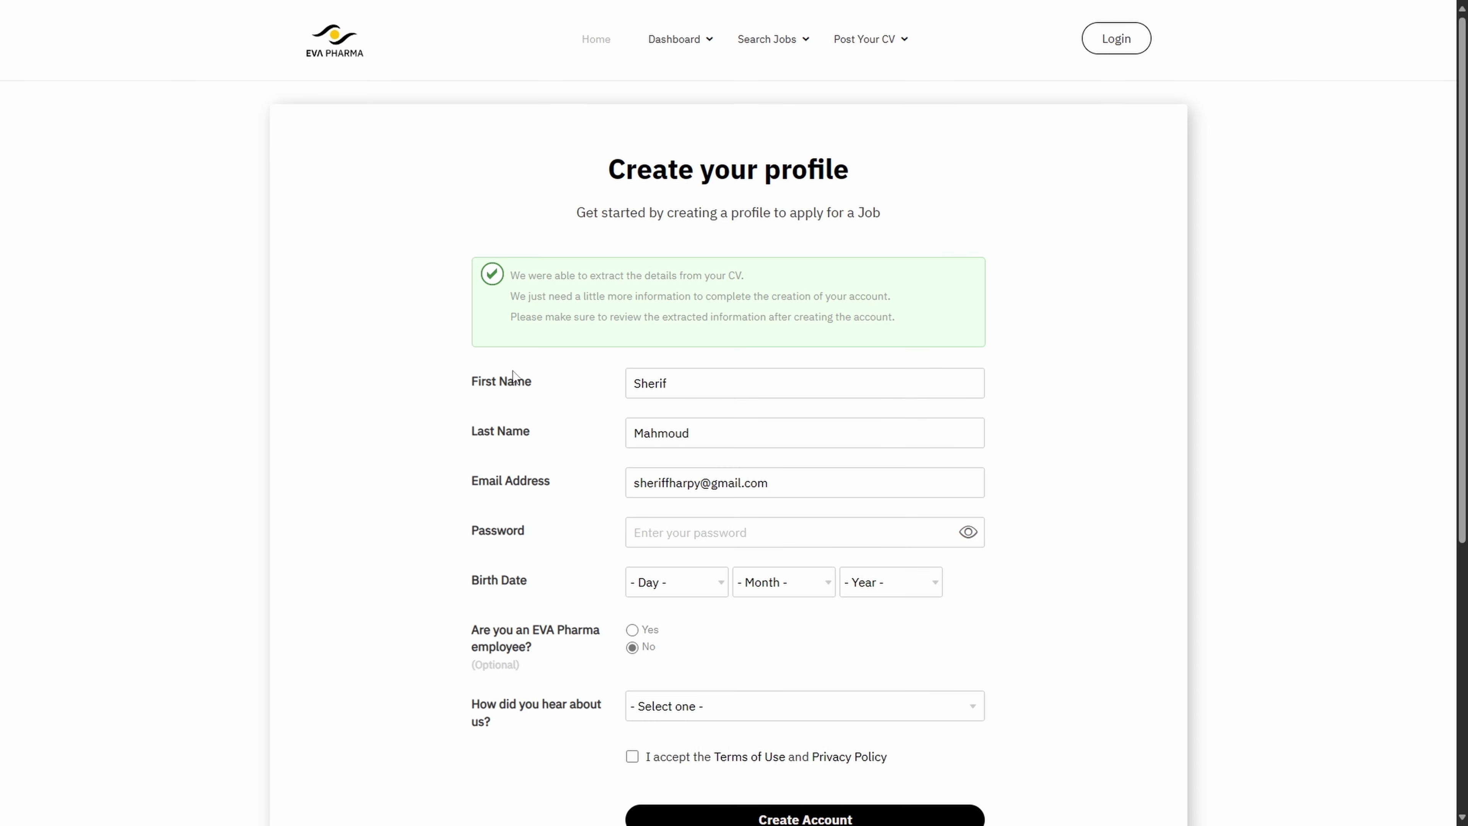
{"action": "triple_click", "coordinate": [724, 436]}
{"action": "type", "text": "Harby"}
{"action": "left_click", "coordinate": [649, 541]}
{"action": "left_click", "coordinate": [674, 587]}
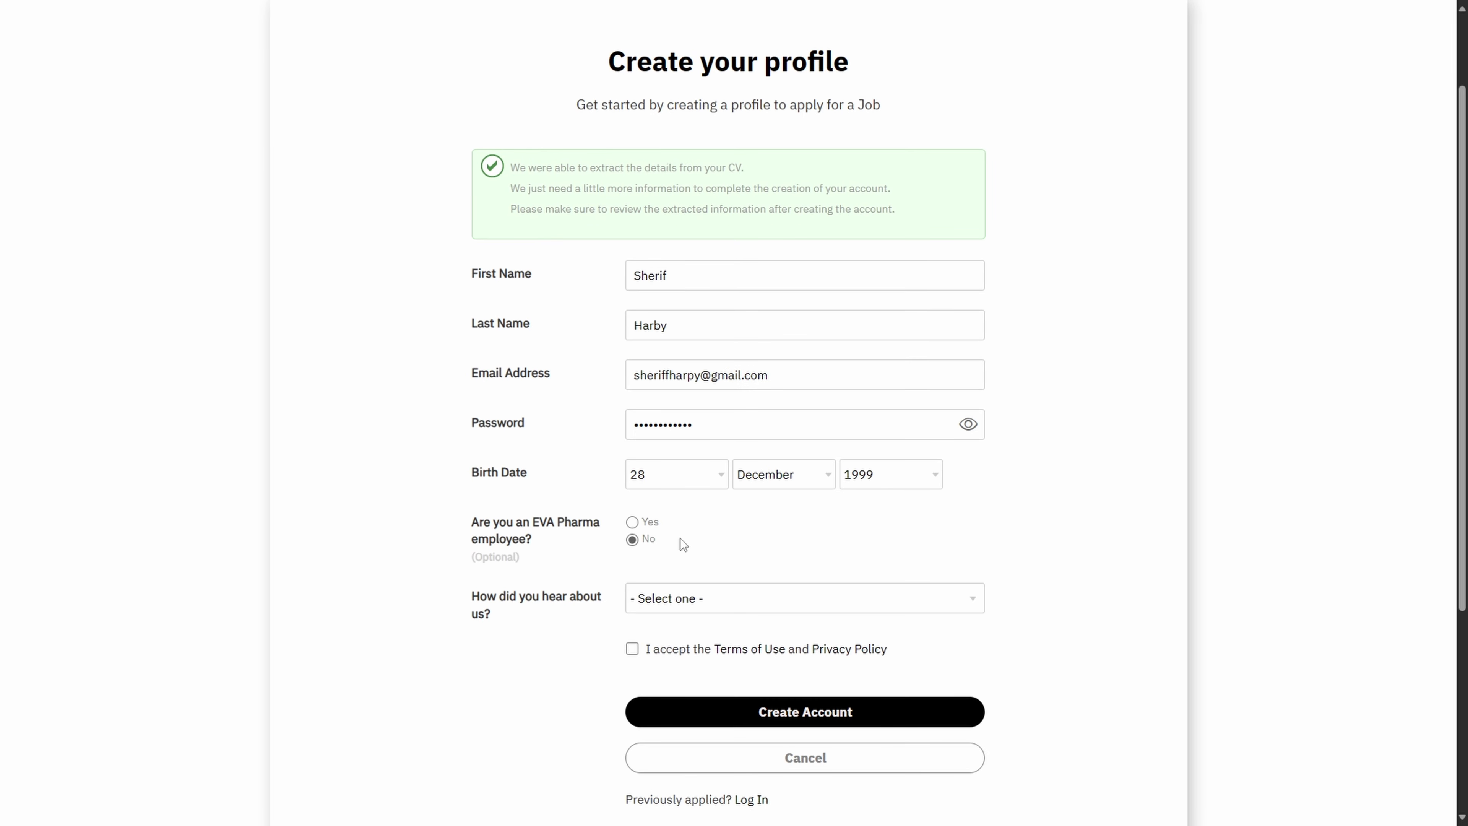
{"action": "scroll", "coordinate": [664, 553], "scroll_direction": "down", "scroll_amount": 1}
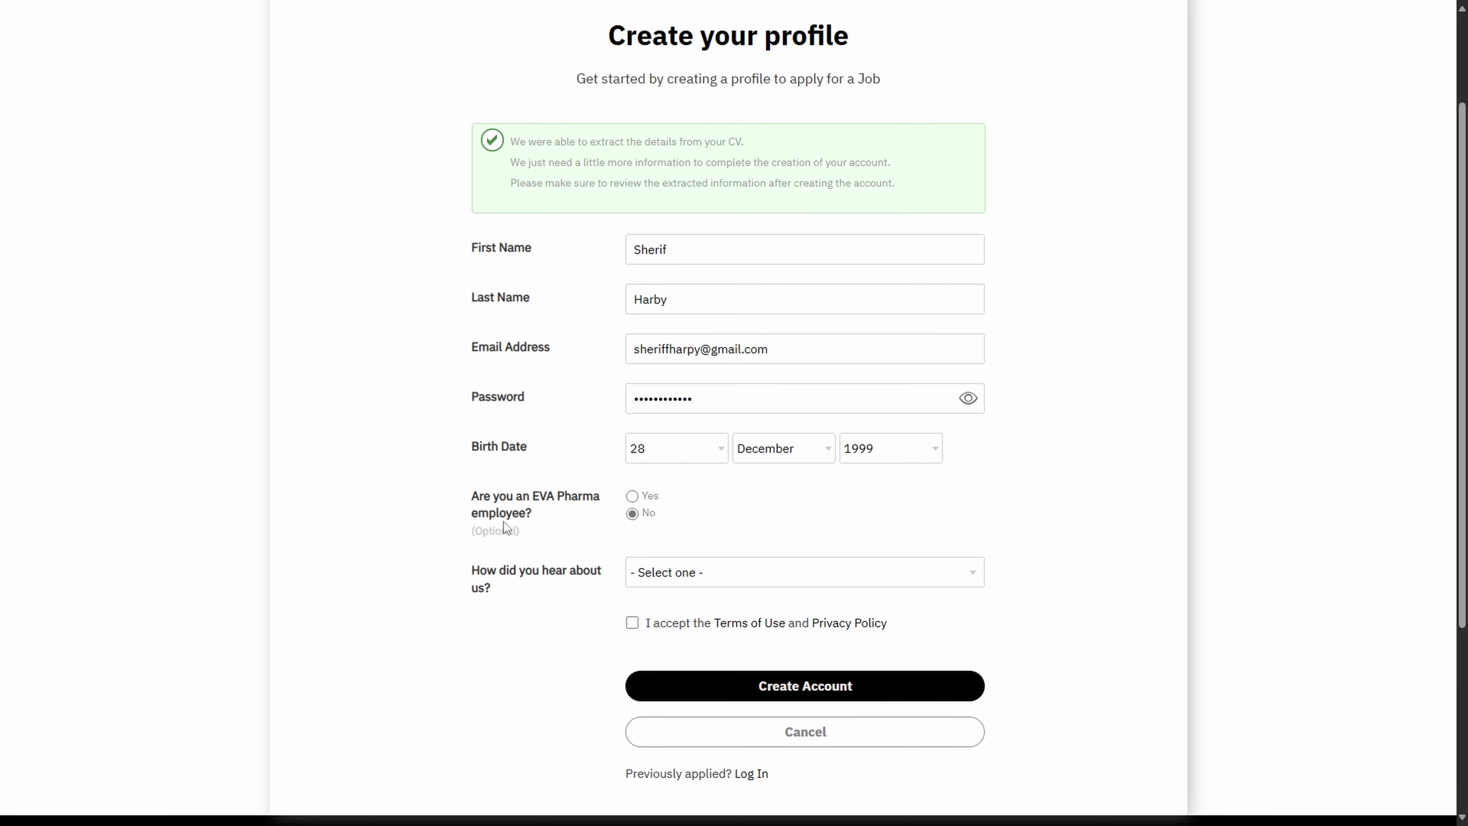
Set the referral source to Other: 'Egyincs Platform', accept the terms, and create the account
{"action": "left_click", "coordinate": [670, 572]}
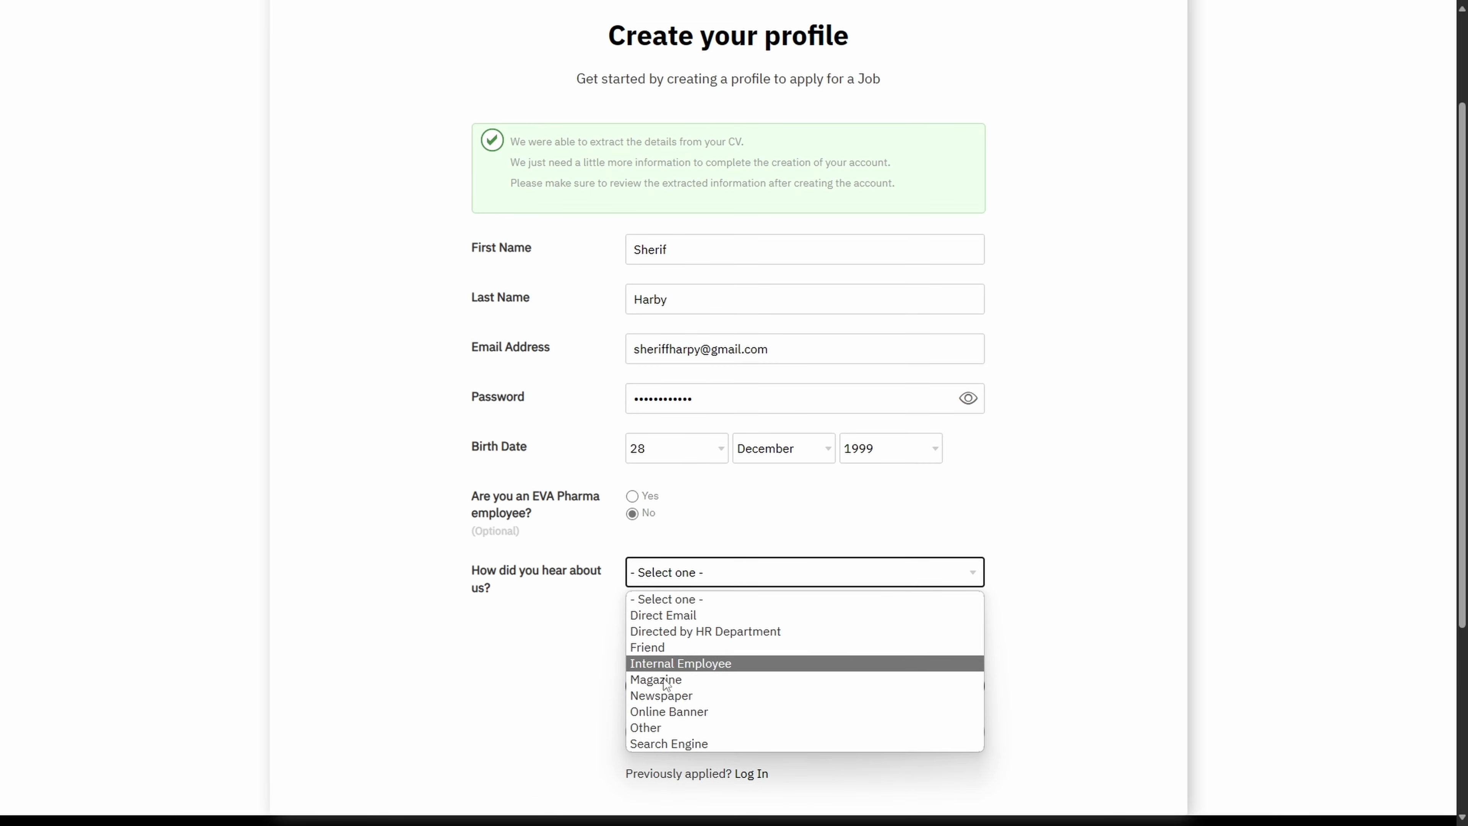
{"action": "left_click", "coordinate": [673, 726]}
{"action": "left_click", "coordinate": [650, 639]}
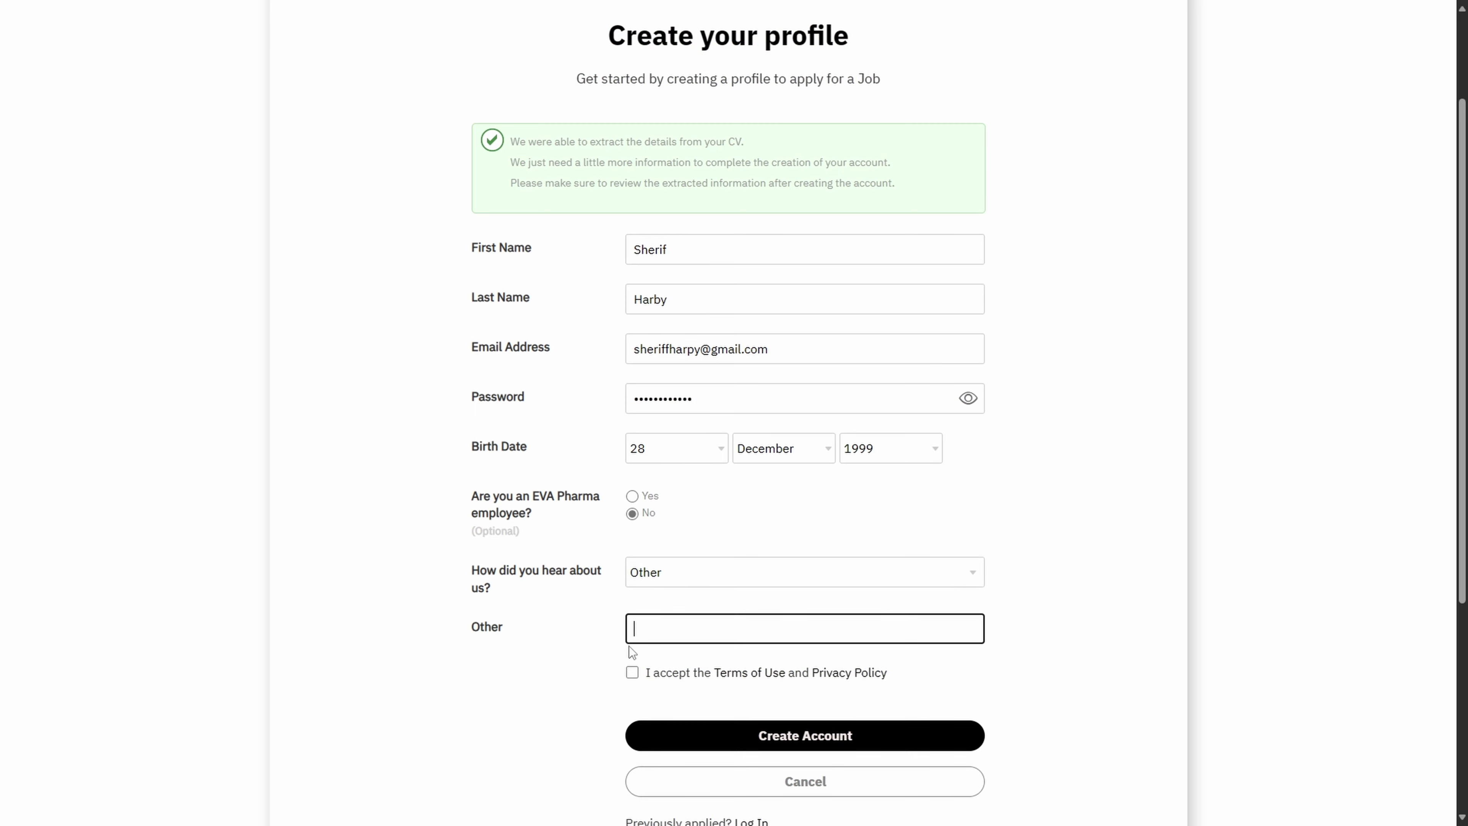
{"action": "type", "text": "Egyincs Platform"}
{"action": "left_click", "coordinate": [628, 646]}
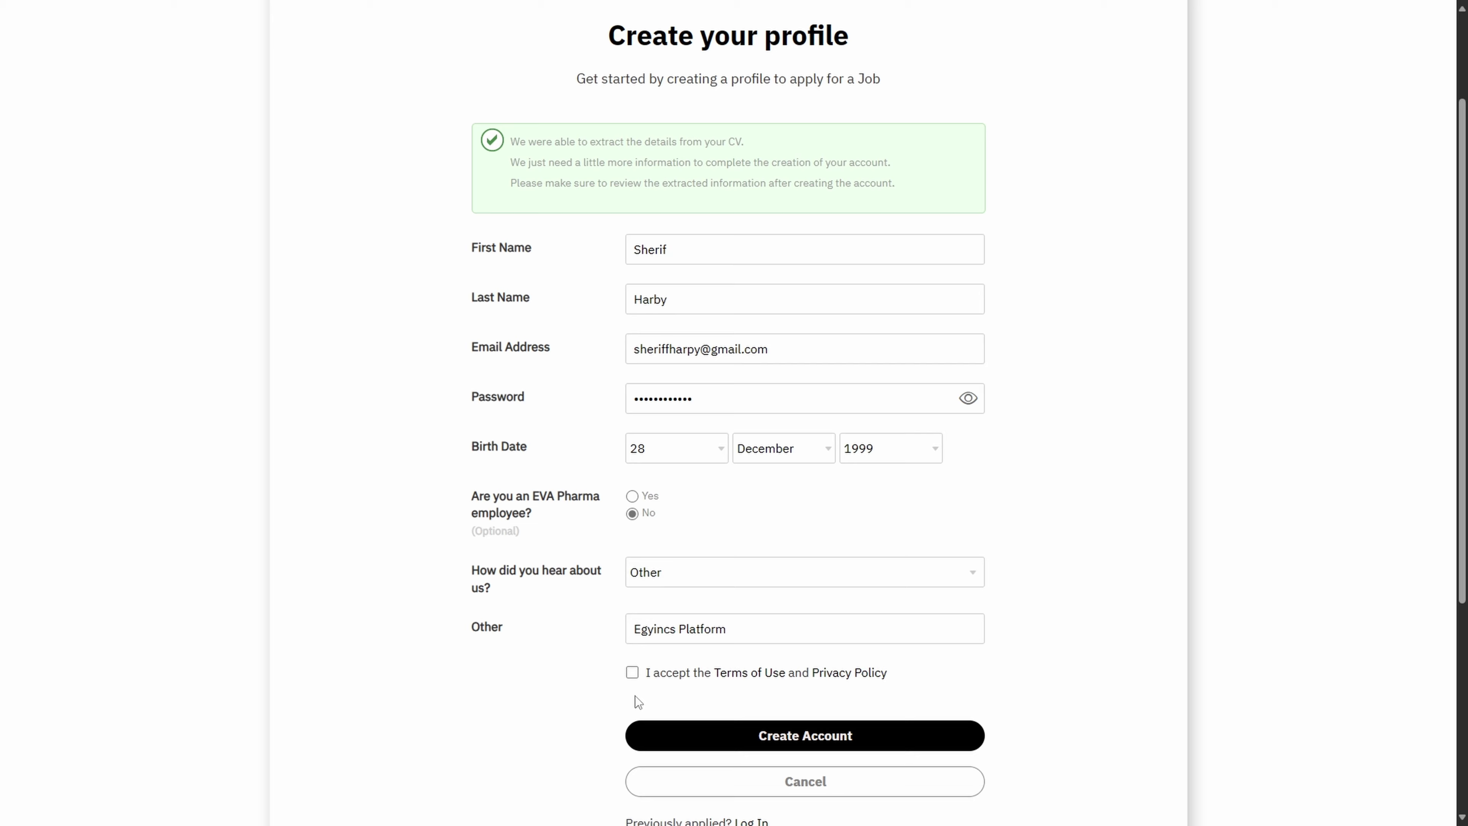
{"action": "left_click", "coordinate": [634, 676]}
{"action": "left_click", "coordinate": [770, 745]}
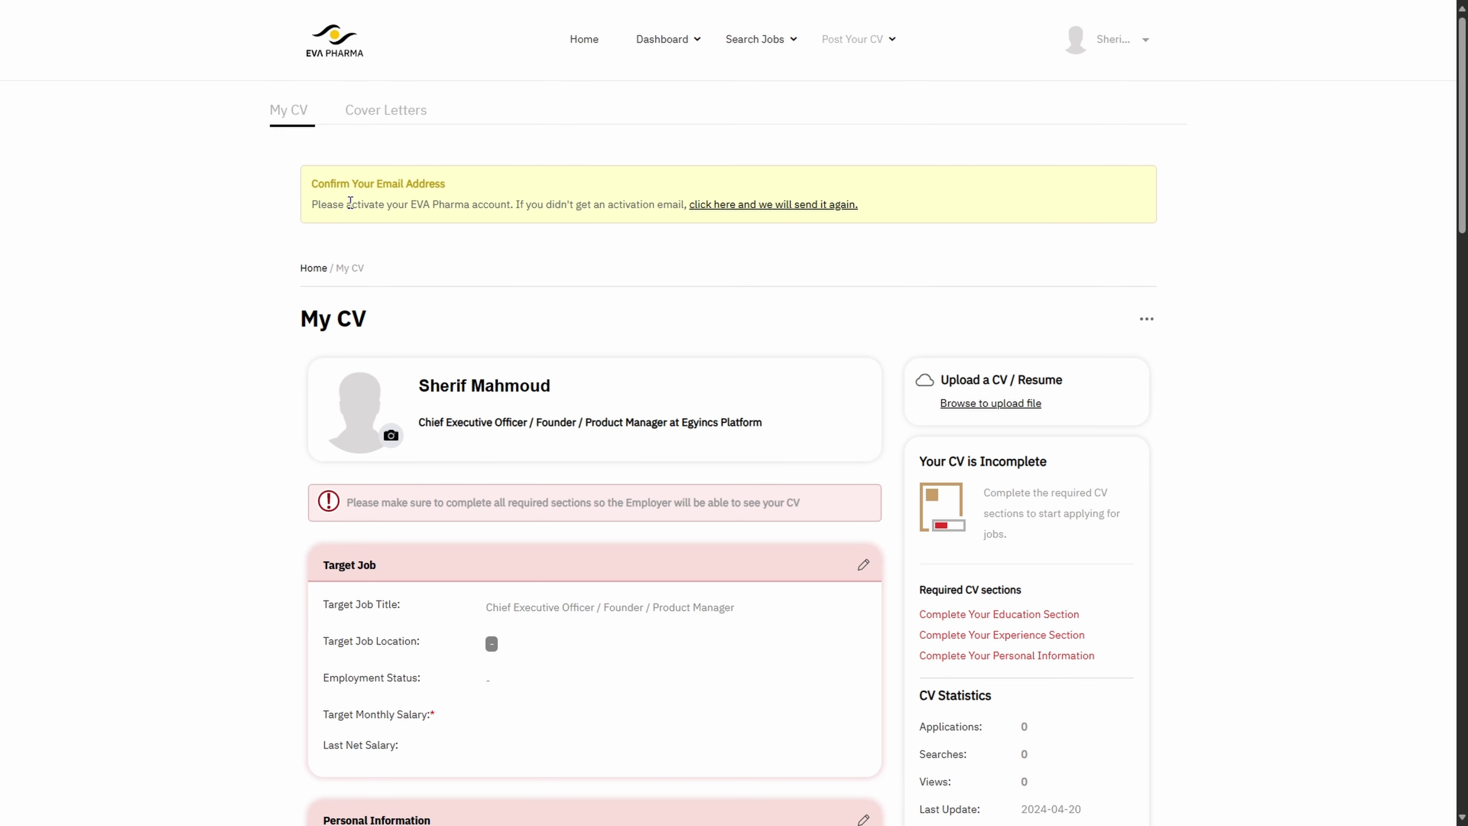
{"action": "left_click_drag", "start_coordinate": [350, 202], "coordinate": [671, 206]}
{"action": "left_click", "coordinate": [470, 222]}
Open the 'Confirm Your Email Address' message in Outlook and confirm the account's e-mail address
{"action": "key", "text": "alt+Tab"}
{"action": "left_click", "coordinate": [436, 269]}
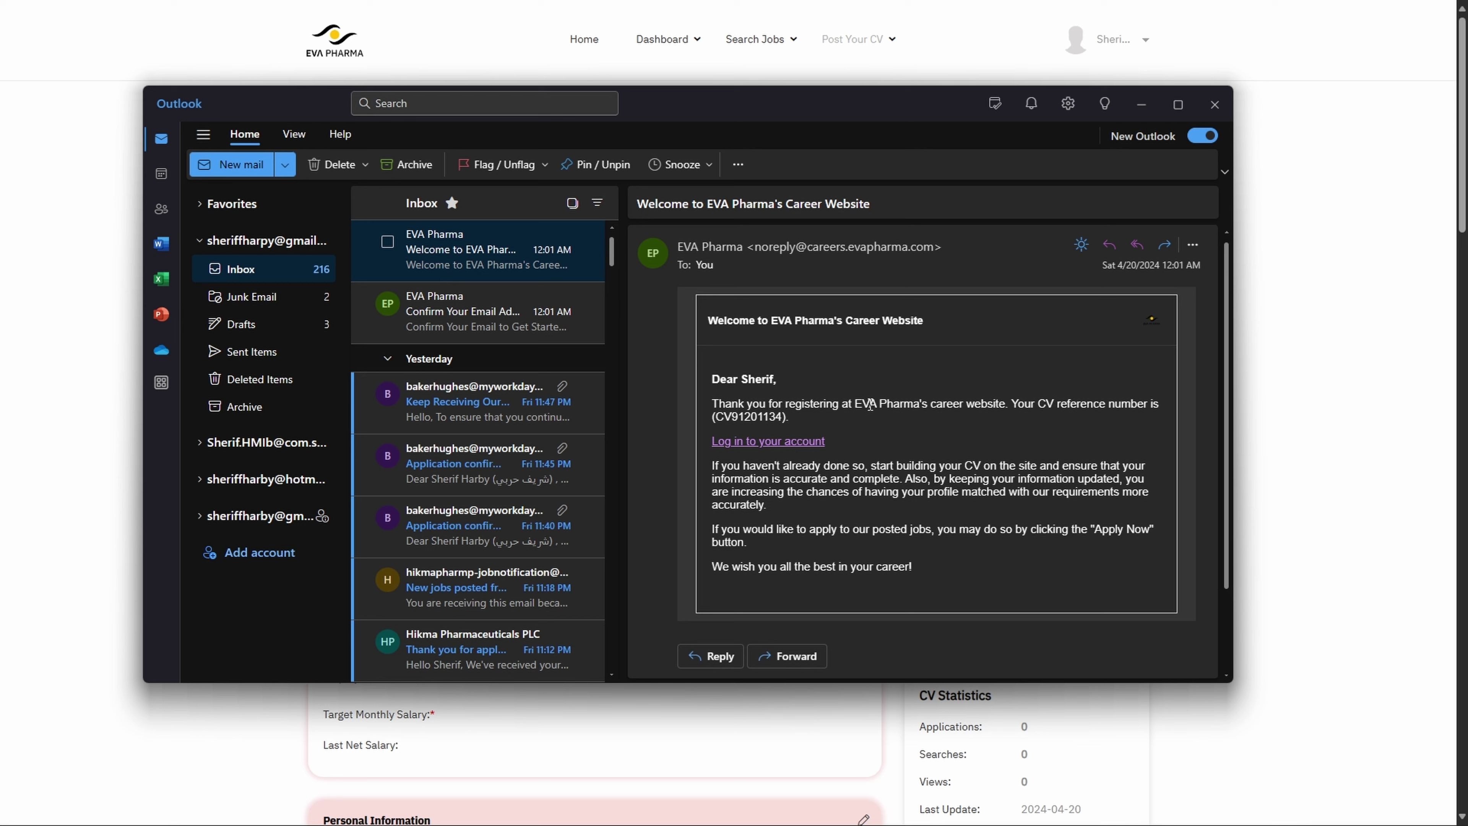
{"action": "left_click", "coordinate": [443, 331]}
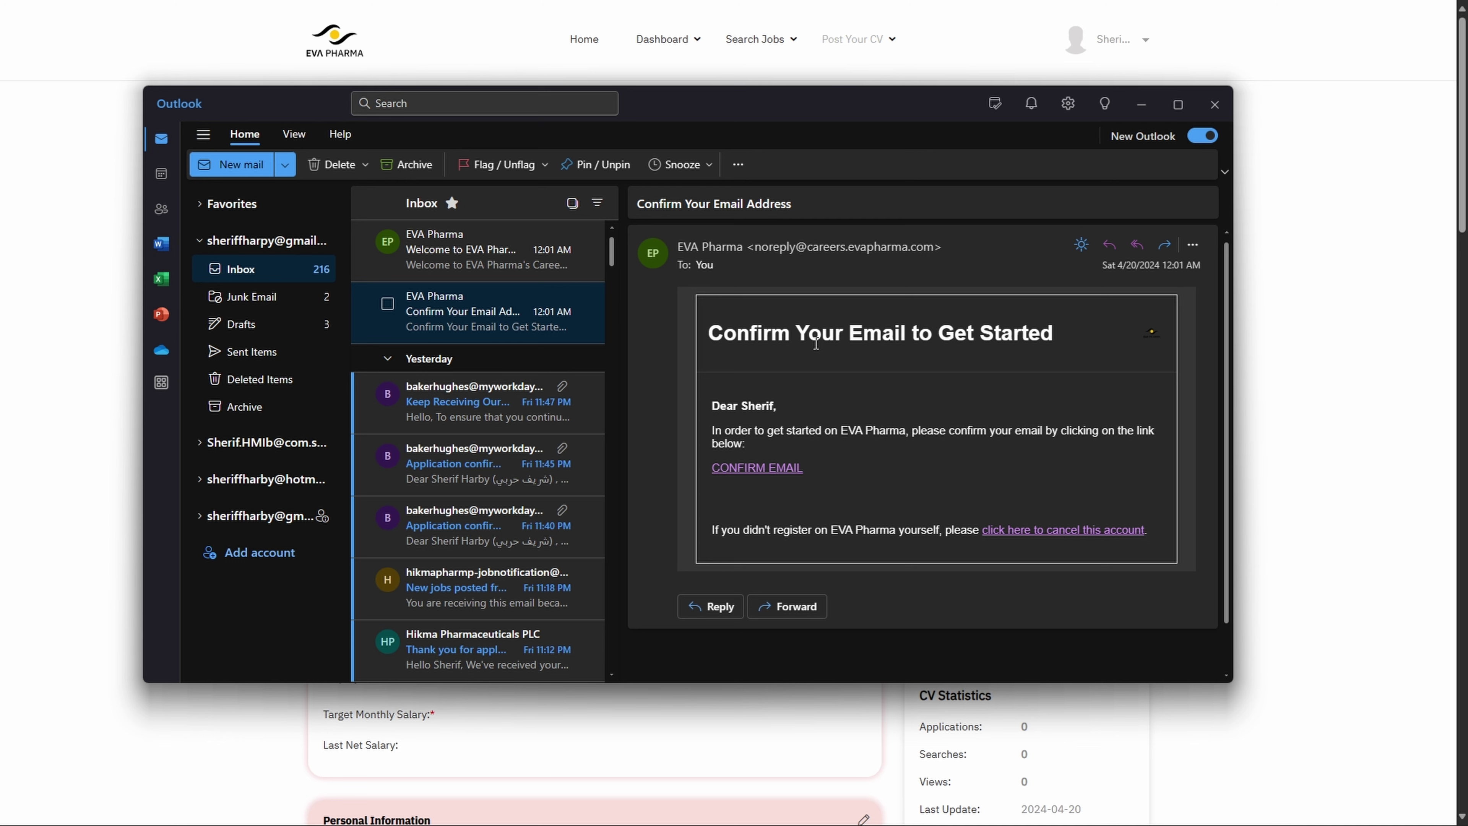
{"action": "left_click", "coordinate": [766, 471]}
{"action": "key", "text": "F11"}
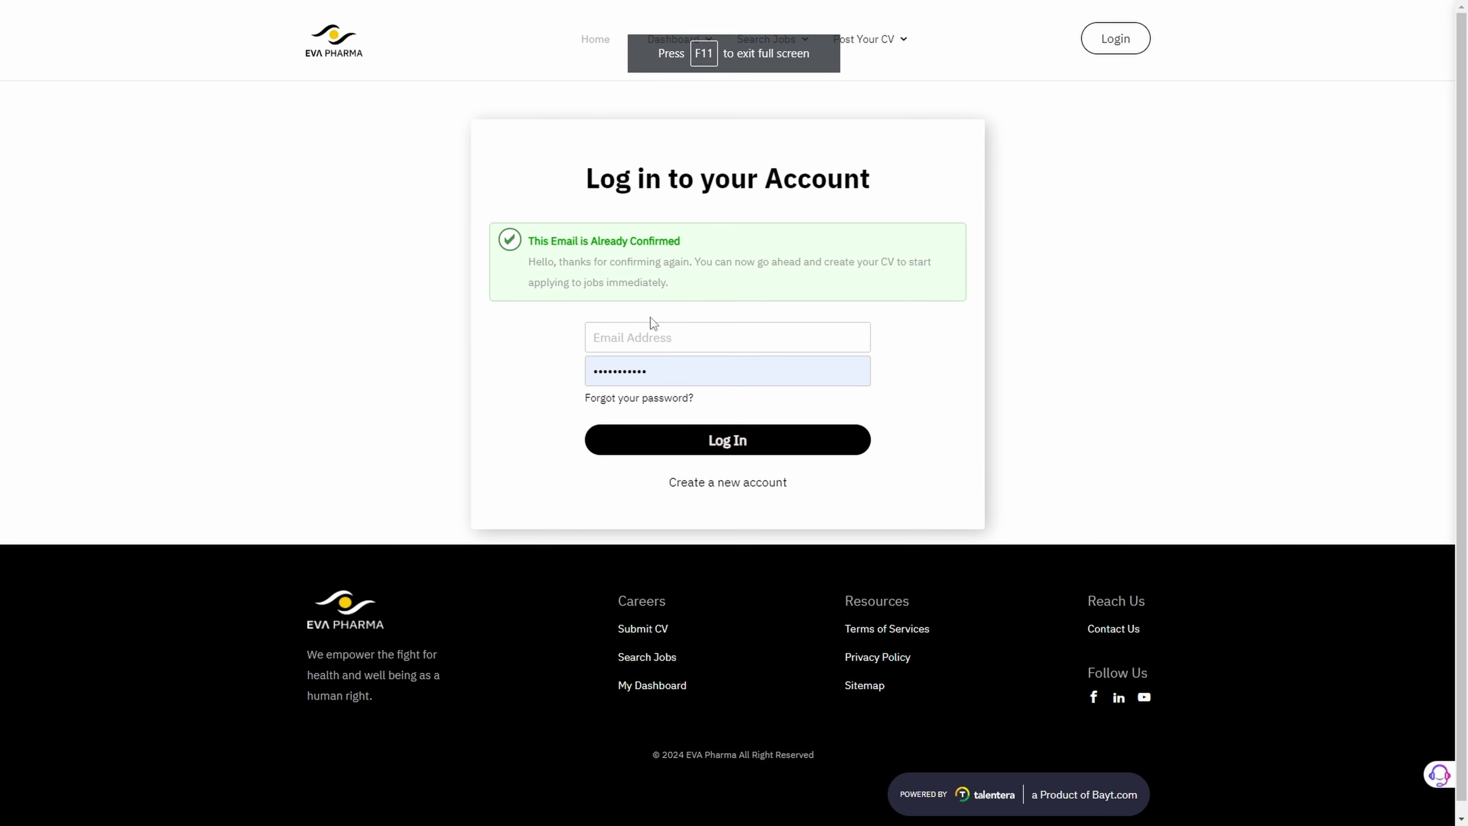
Log in and change the CV's target job title to Accountant
{"action": "left_click", "coordinate": [697, 385]}
{"action": "key", "text": "Return"}
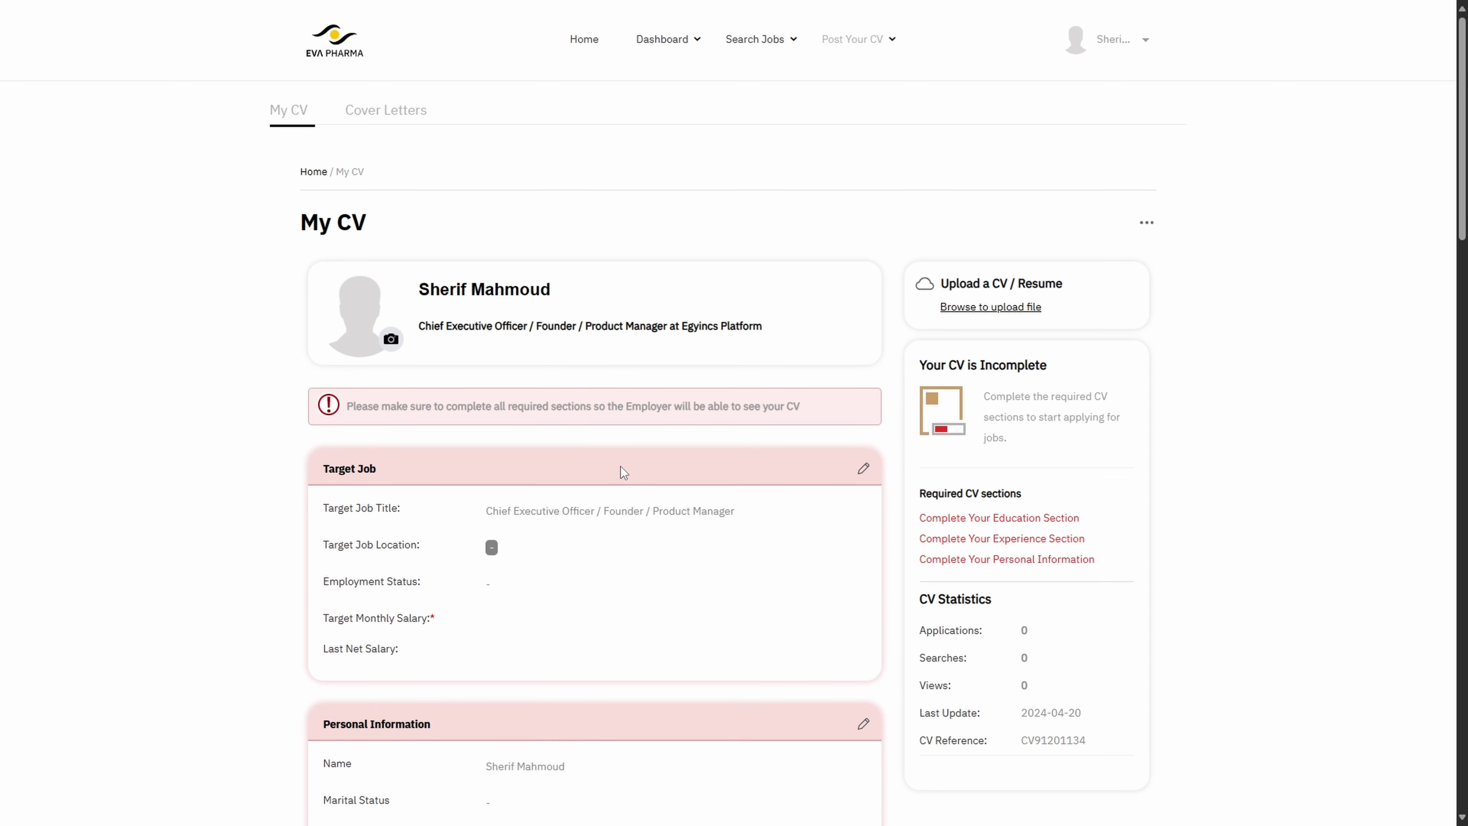
{"action": "scroll", "coordinate": [448, 439], "scroll_direction": "down", "scroll_amount": 4}
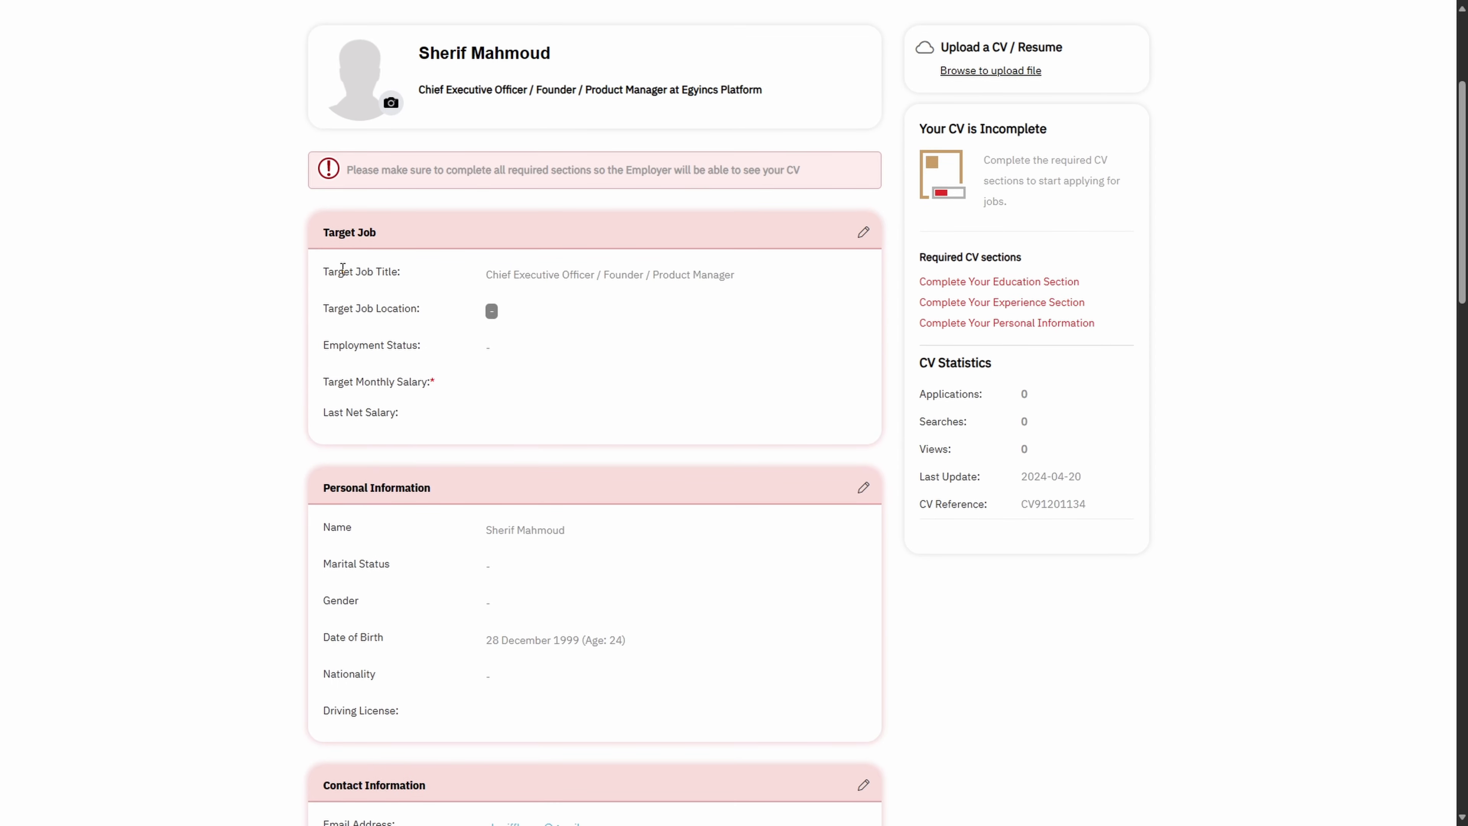
{"action": "left_click", "coordinate": [864, 233]}
{"action": "scroll", "coordinate": [368, 165], "scroll_direction": "up", "scroll_amount": 1}
{"action": "left_click_drag", "start_coordinate": [769, 163], "coordinate": [314, 221]}
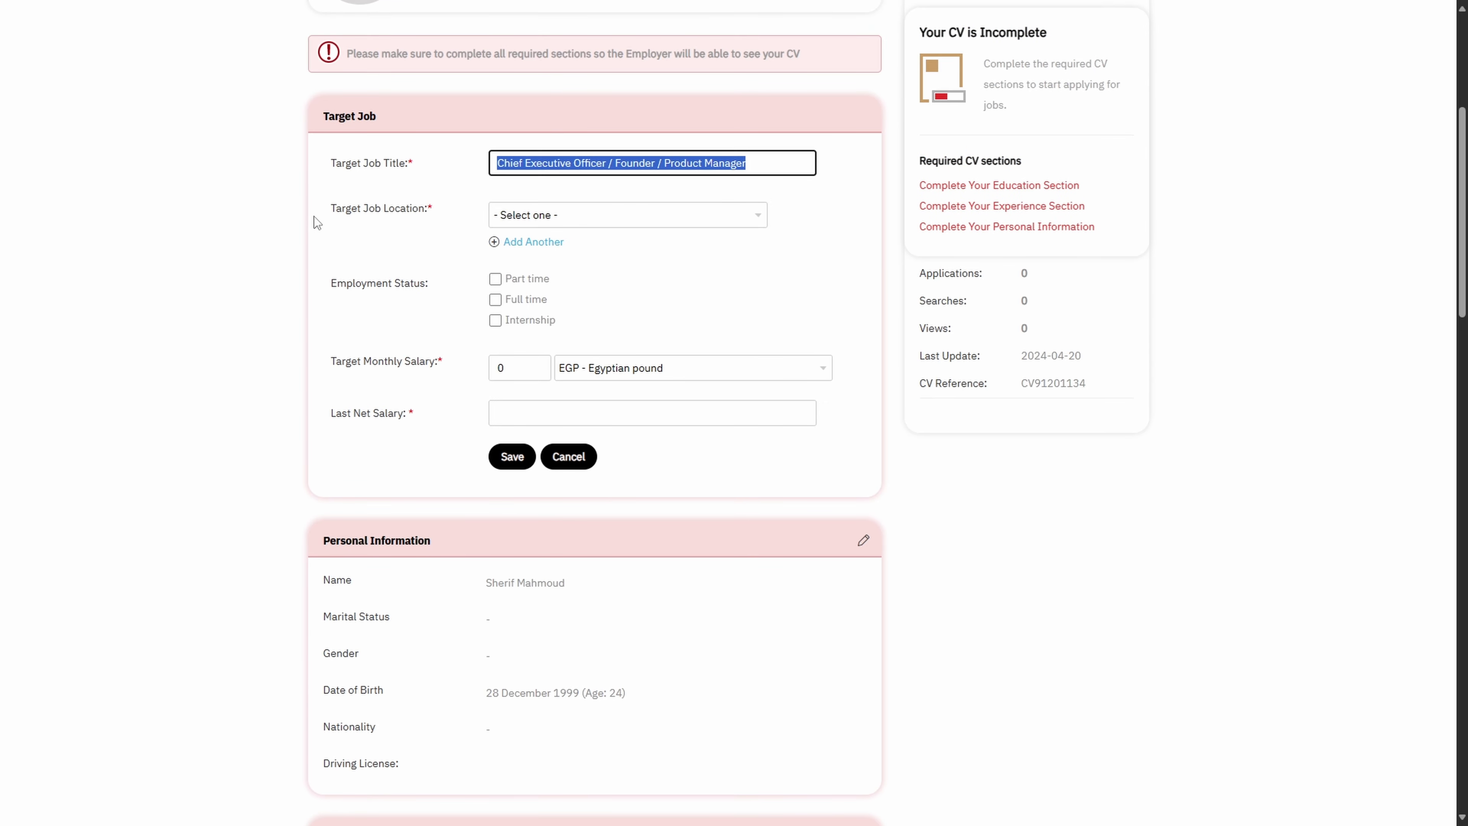
{"action": "key", "text": "BackSpace"}
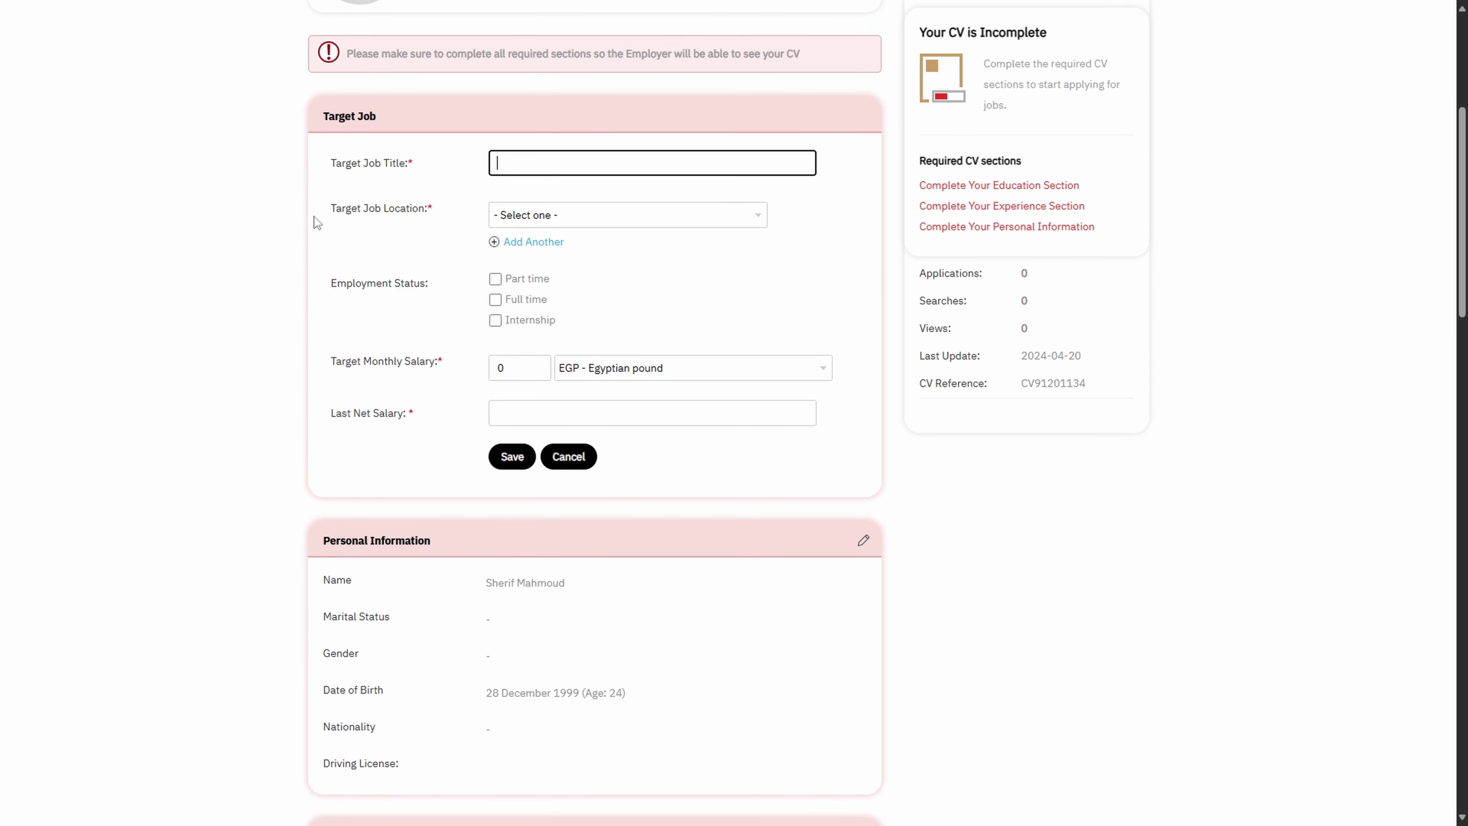
{"action": "type", "text": "Accountant"}
{"action": "left_click", "coordinate": [383, 234]}
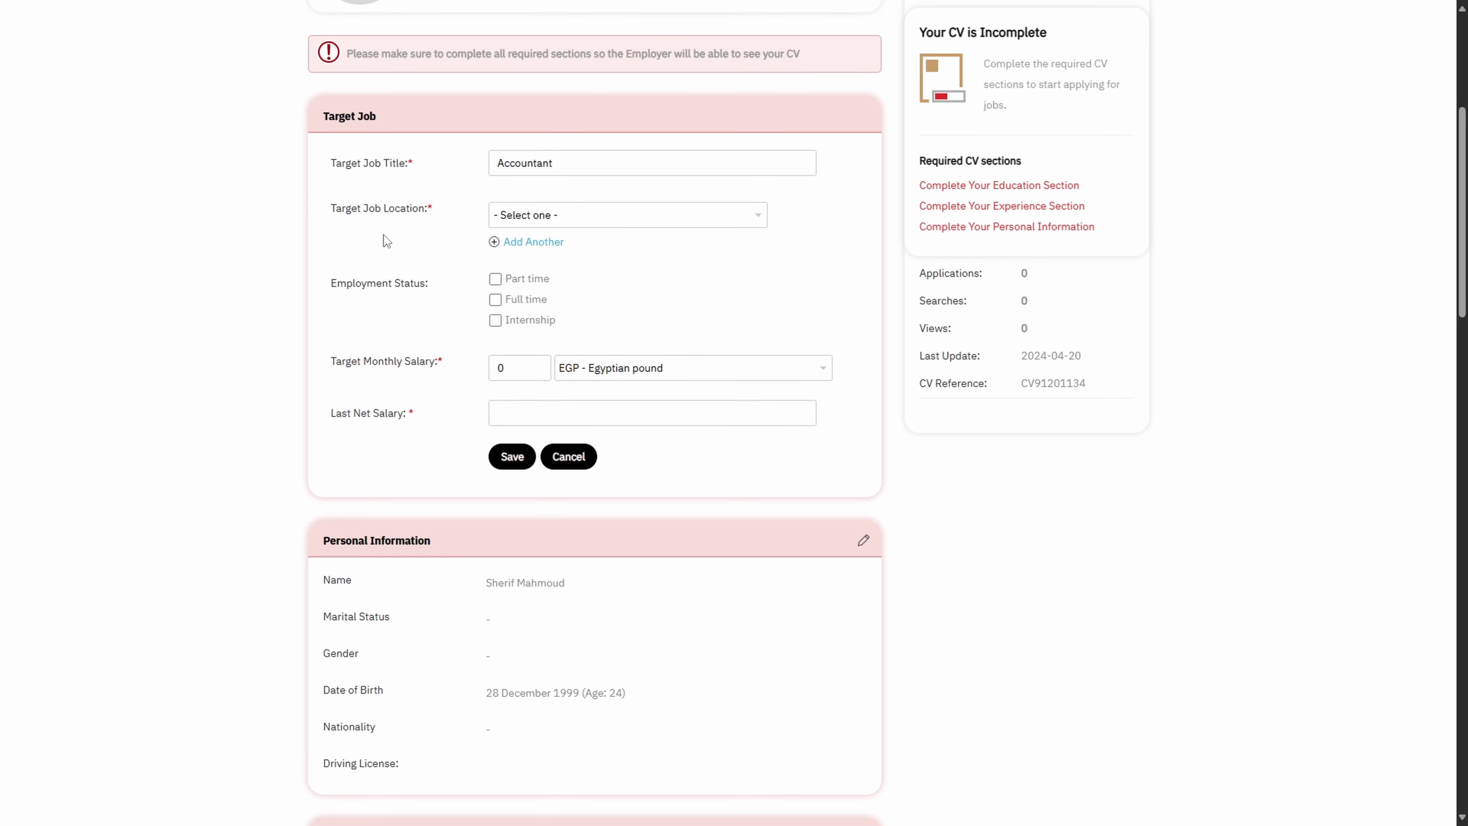
Set the target location to Egypt and the salaries to 6000 EGP, then save Target Job
{"action": "left_click", "coordinate": [543, 216]}
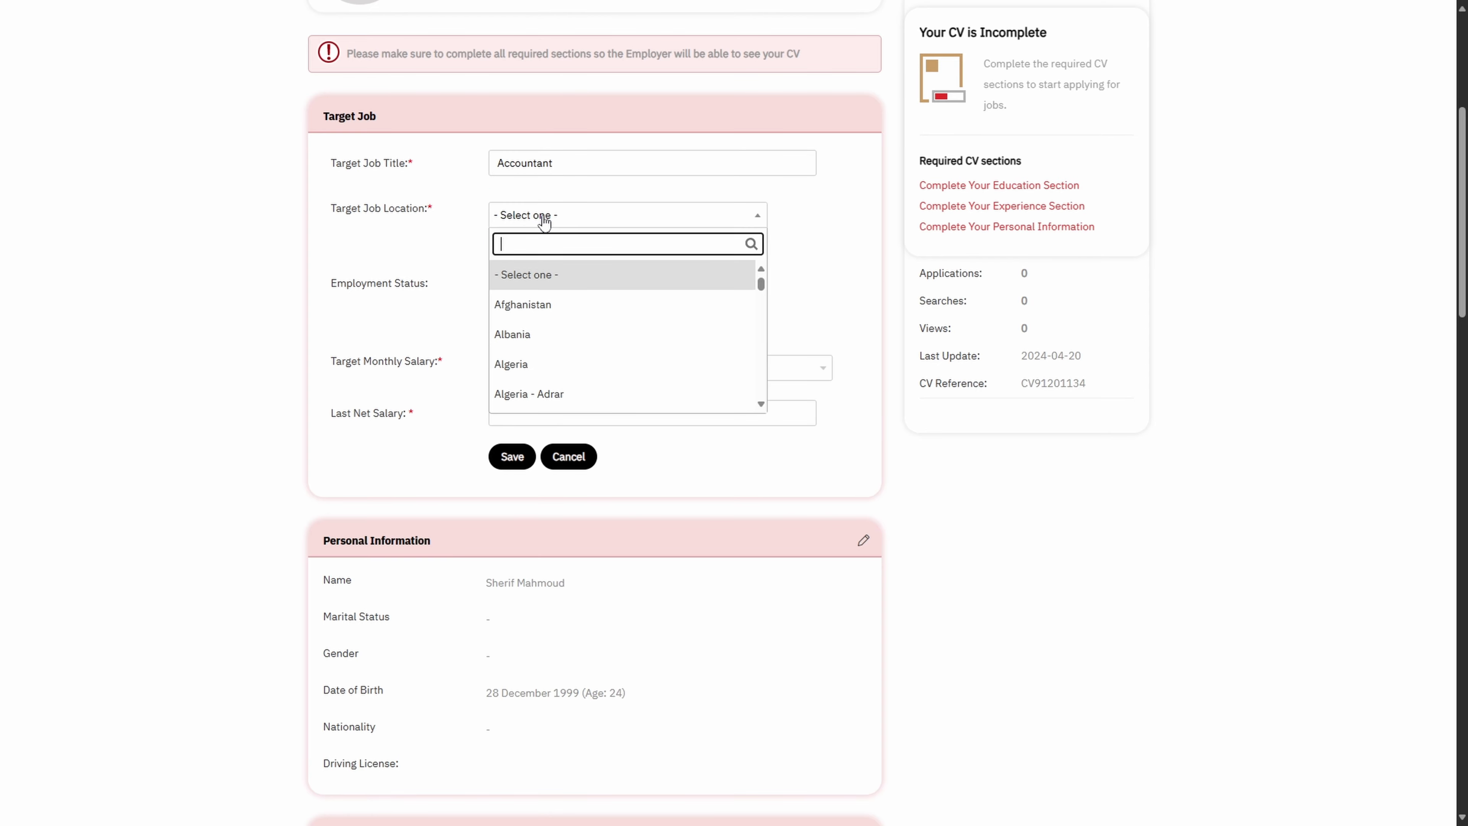
{"action": "type", "text": "eg"}
{"action": "left_click", "coordinate": [508, 302]}
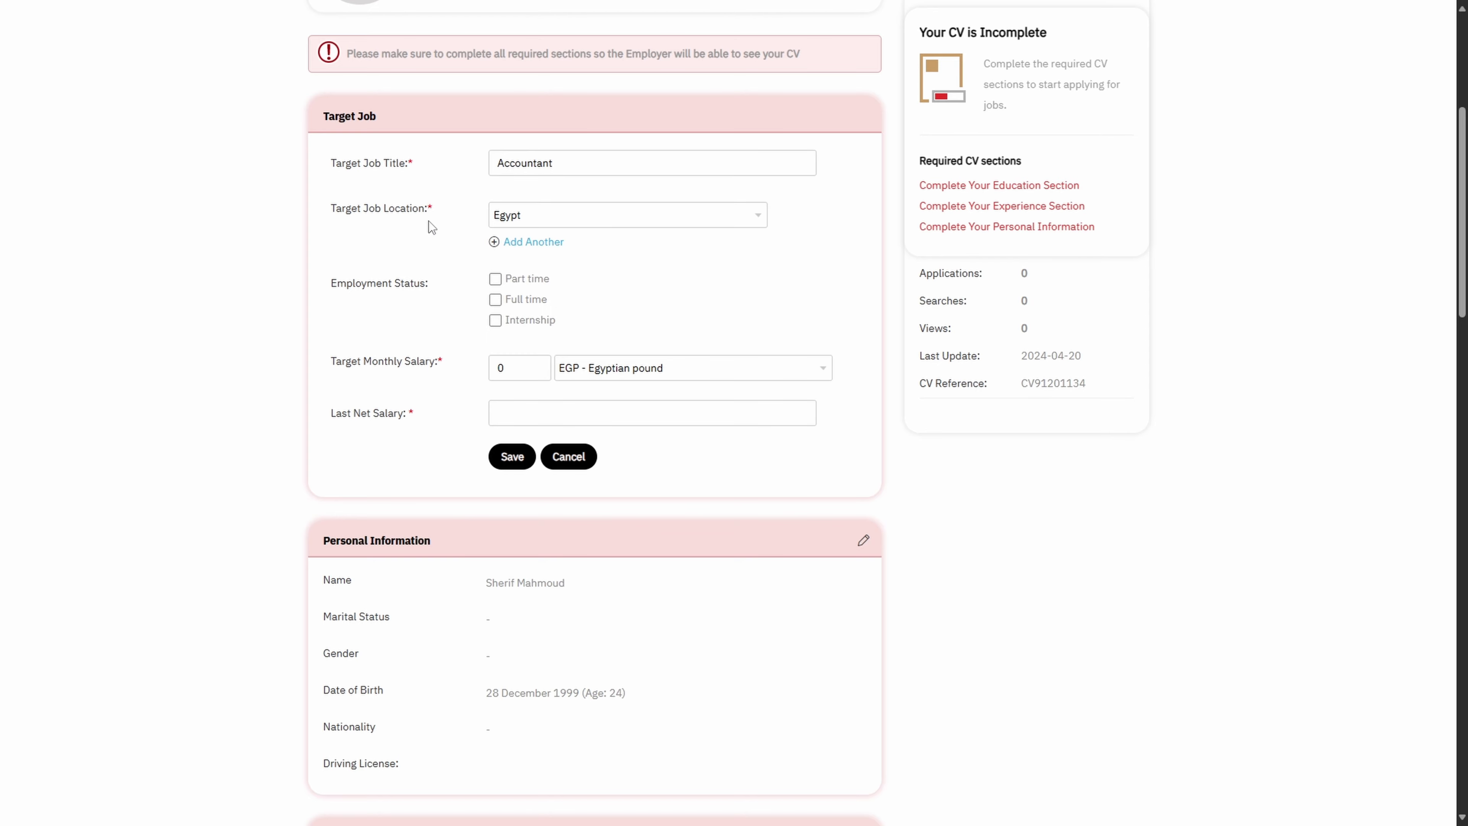
{"action": "double_click", "coordinate": [430, 208]}
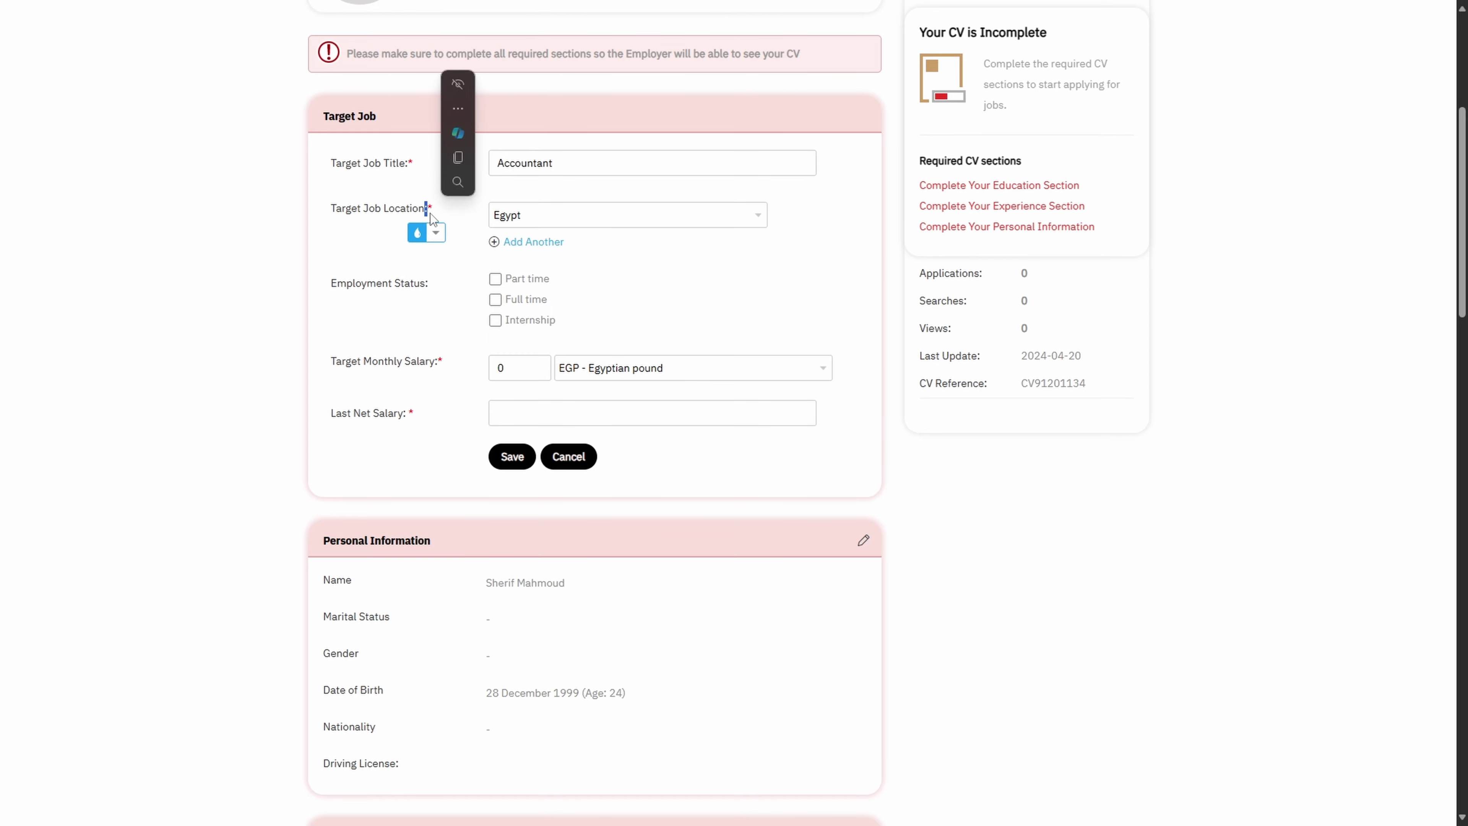
{"action": "left_click", "coordinate": [366, 368]}
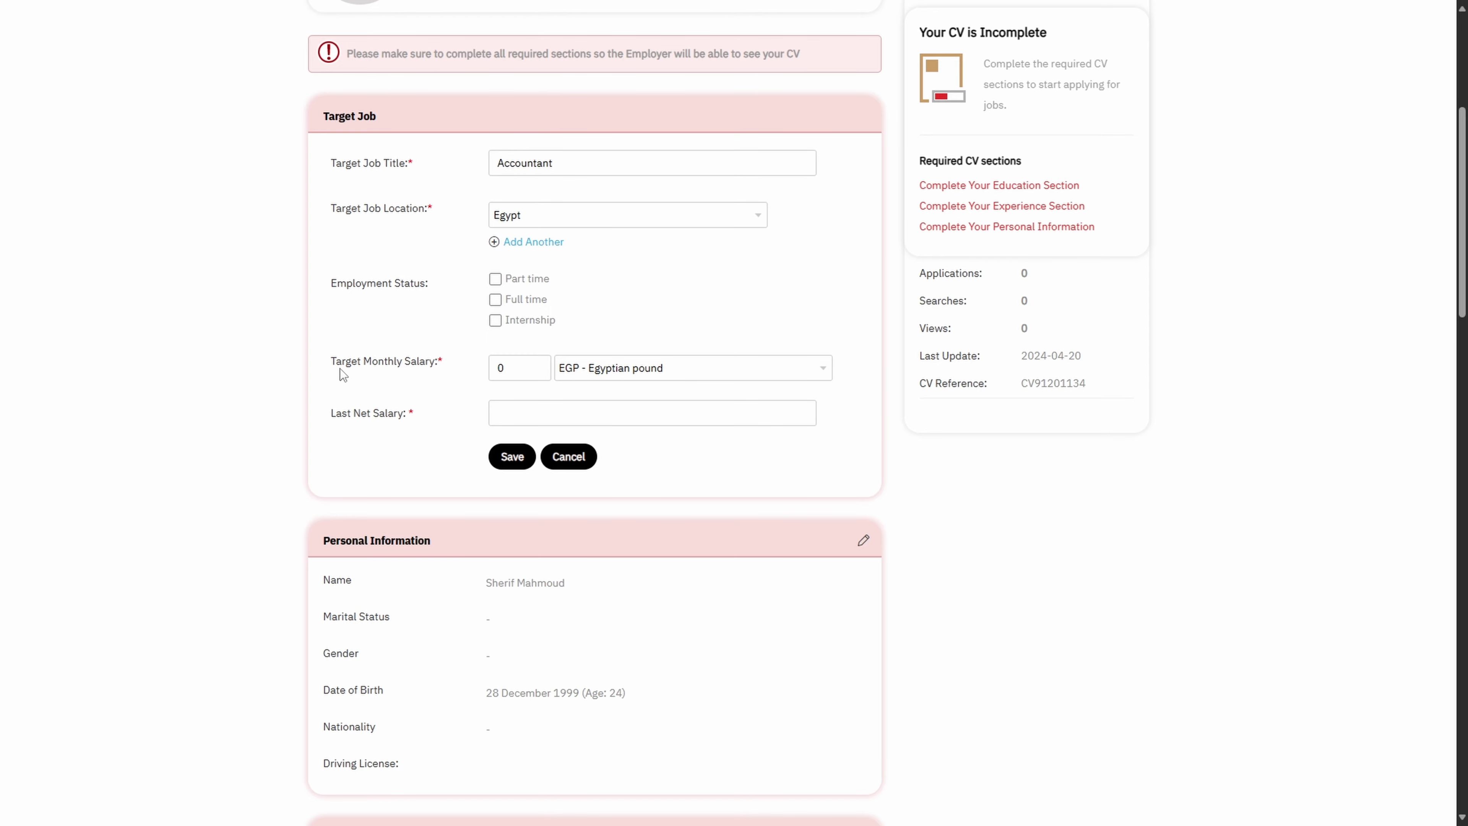
{"action": "key", "text": "Tab"}
{"action": "type", "text": "6000"}
{"action": "left_click", "coordinate": [435, 401]}
{"action": "left_click", "coordinate": [508, 471]}
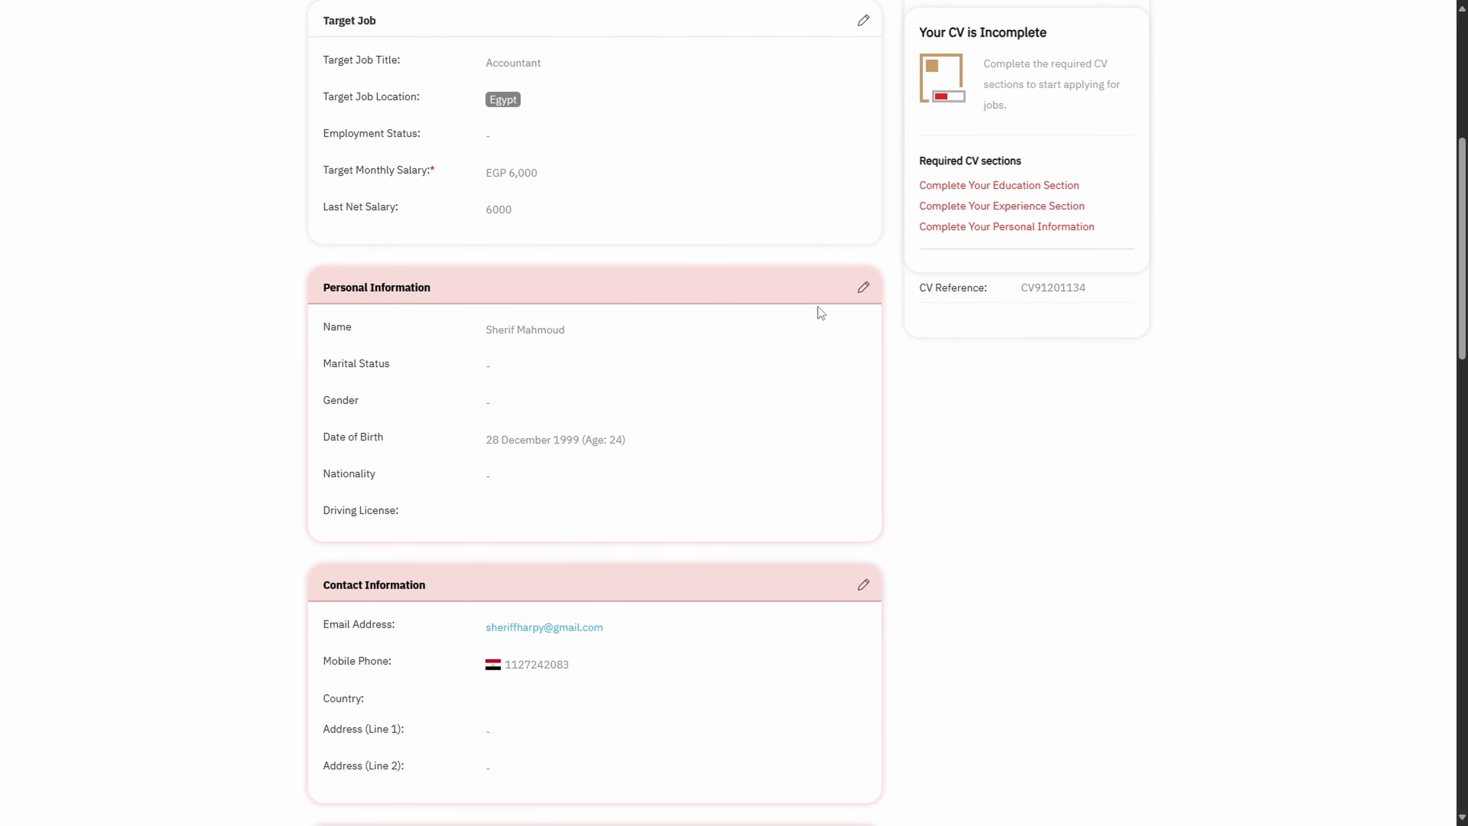
Set marital status to Single, gender to Male and nationality to Egypt, then save
{"action": "left_click", "coordinate": [864, 289]}
{"action": "left_click", "coordinate": [532, 159]}
{"action": "left_click", "coordinate": [526, 196]}
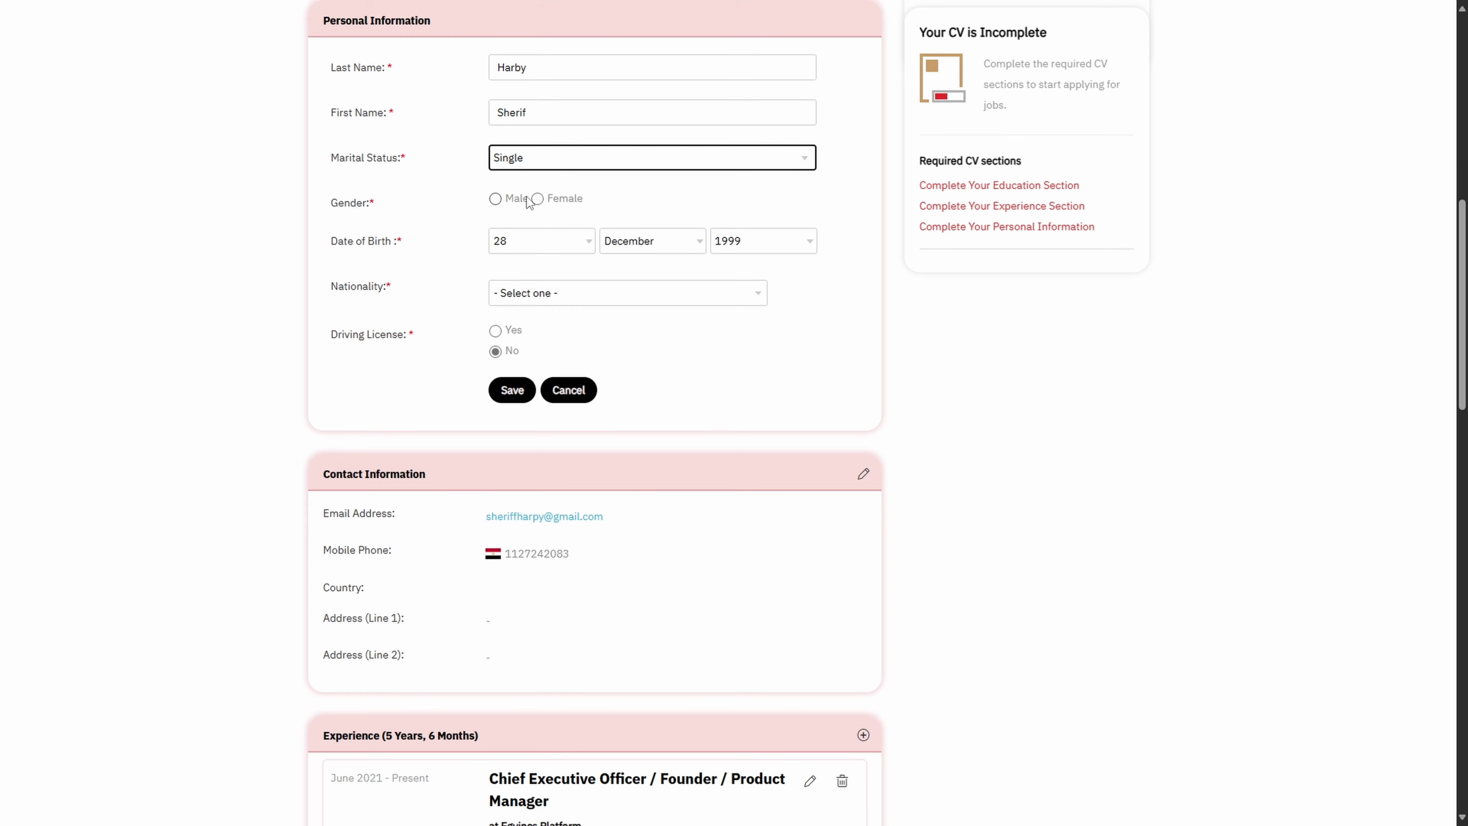
{"action": "left_click", "coordinate": [496, 200]}
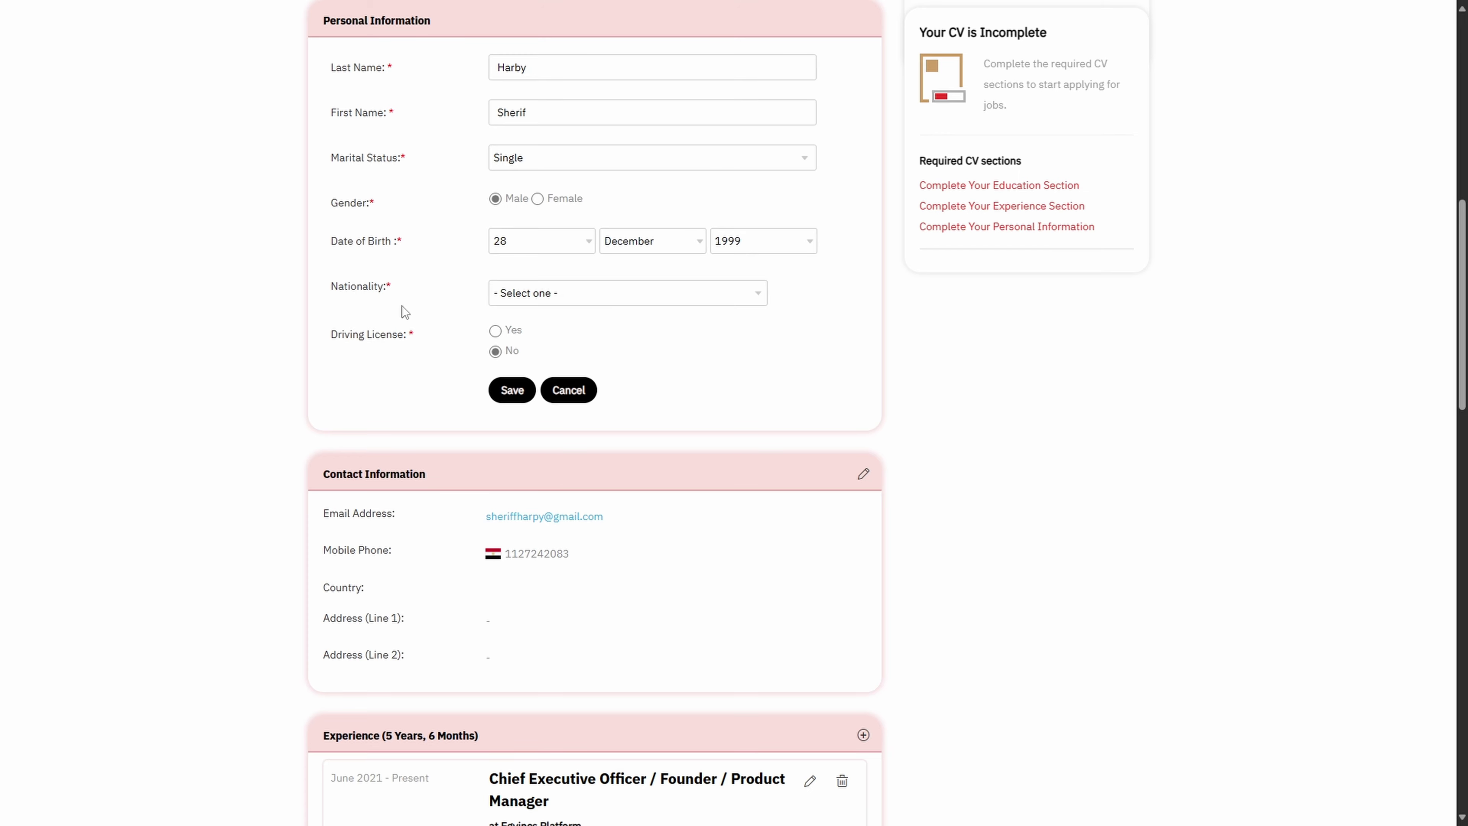
{"action": "left_click", "coordinate": [581, 307]}
{"action": "type", "text": "e"}
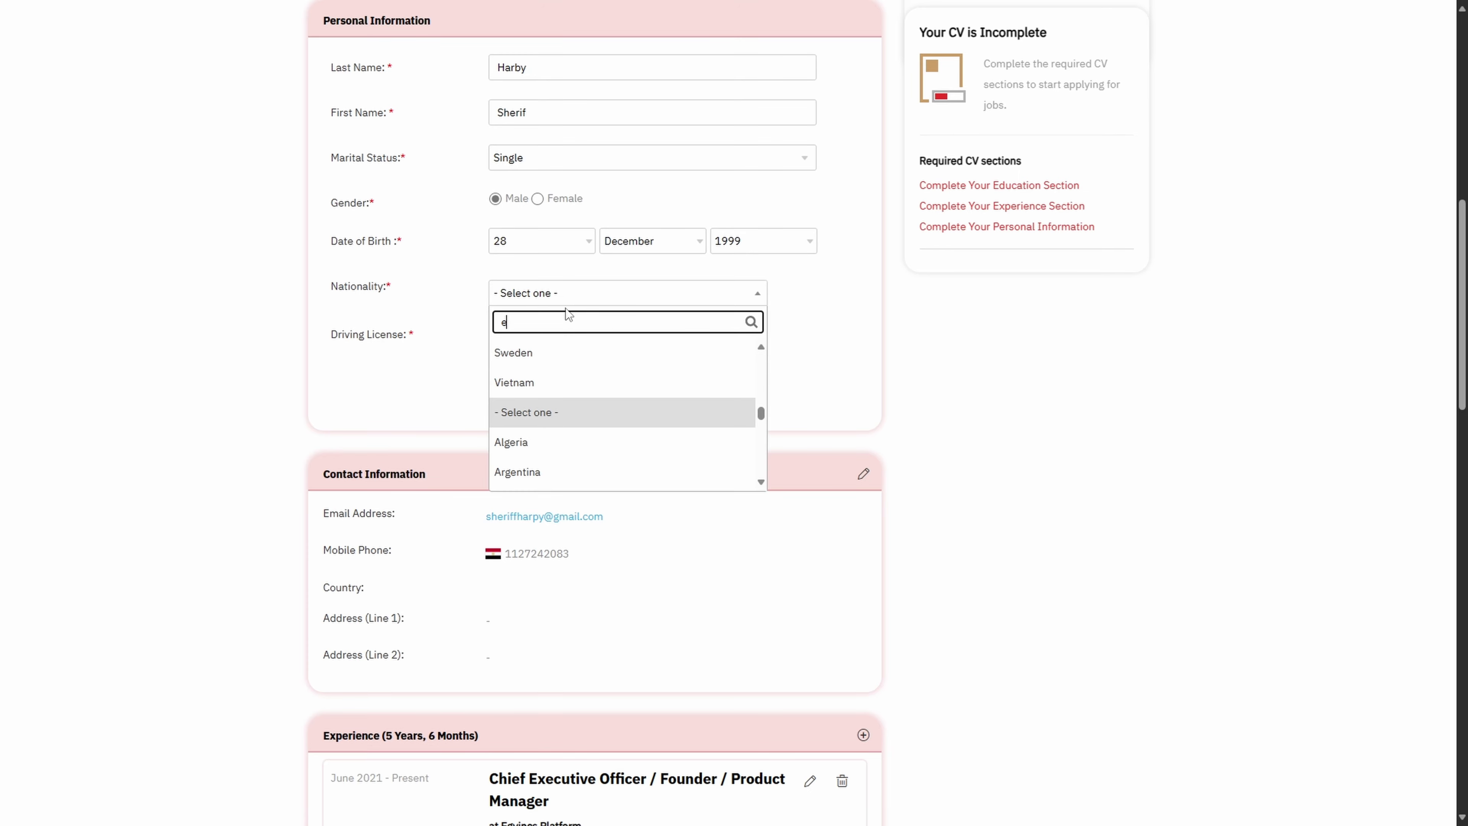
{"action": "type", "text": "g"}
{"action": "key", "text": "Return"}
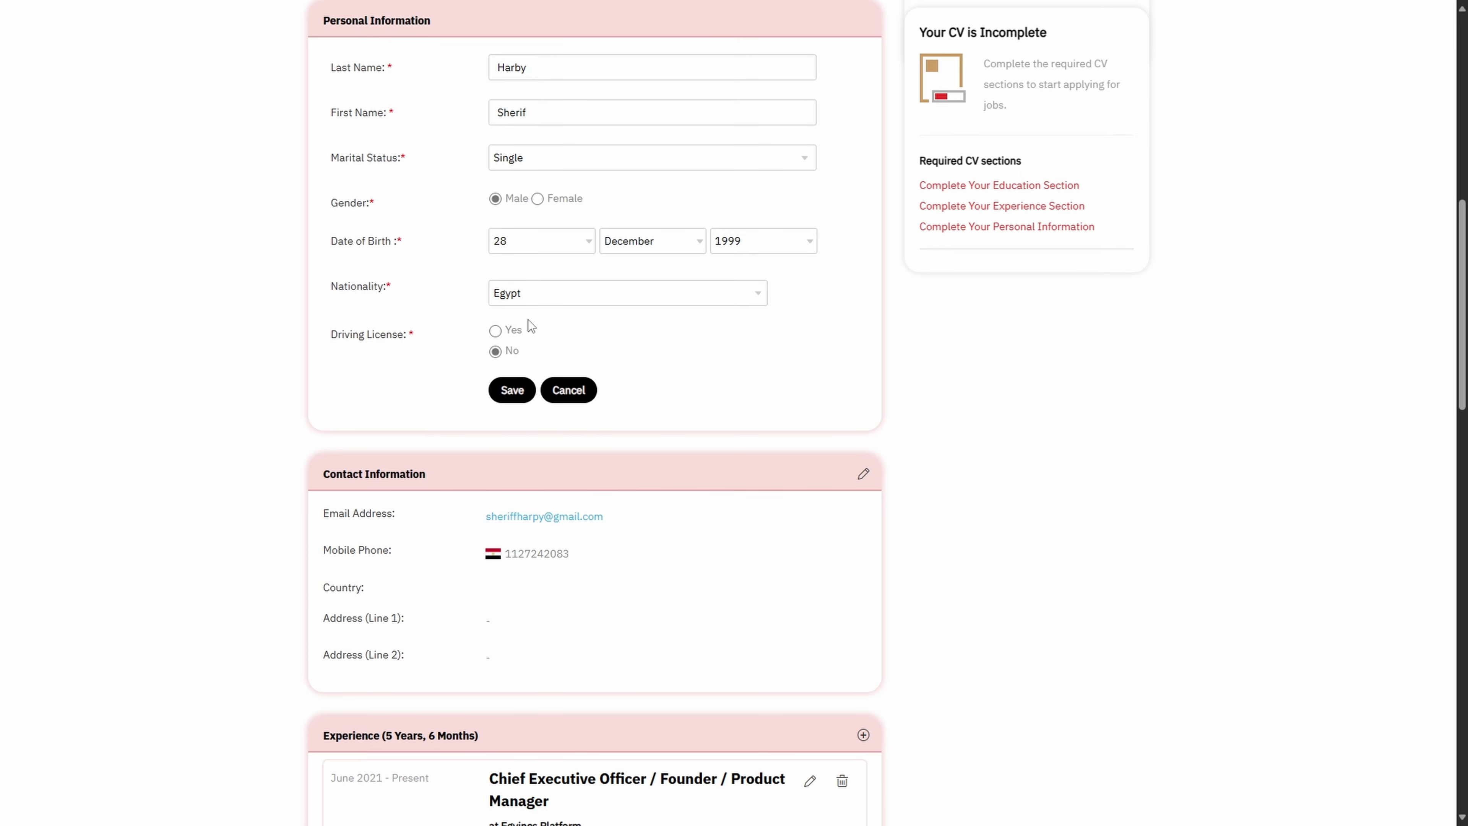
{"action": "left_click", "coordinate": [509, 386]}
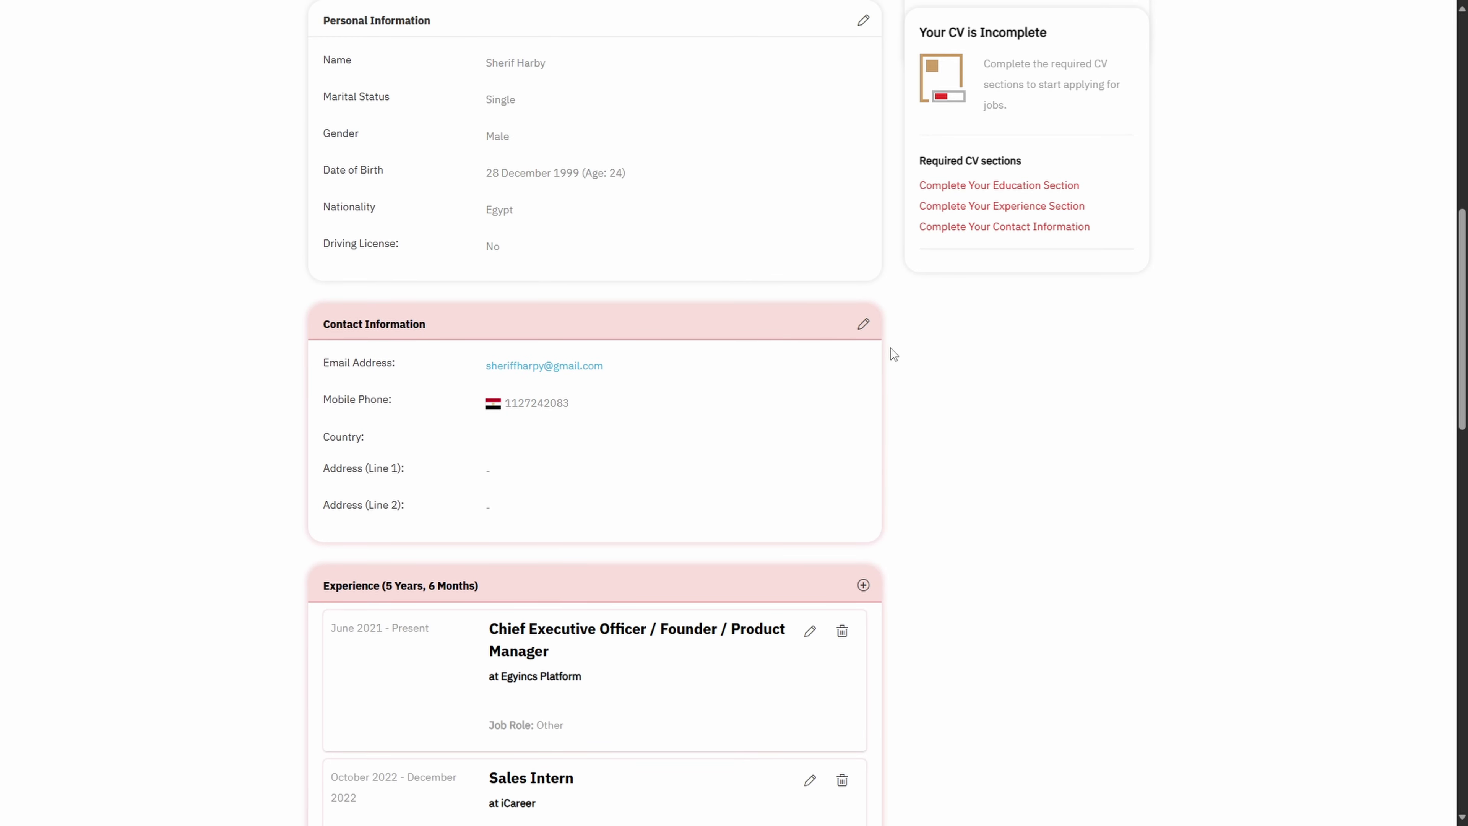
Set the contact country to Egypt and city to Suez, fill in the street address, and save
{"action": "left_click", "coordinate": [863, 324]}
{"action": "left_click", "coordinate": [556, 161]}
{"action": "type", "text": "eg"}
{"action": "left_click", "coordinate": [555, 220]}
{"action": "left_click", "coordinate": [556, 200]}
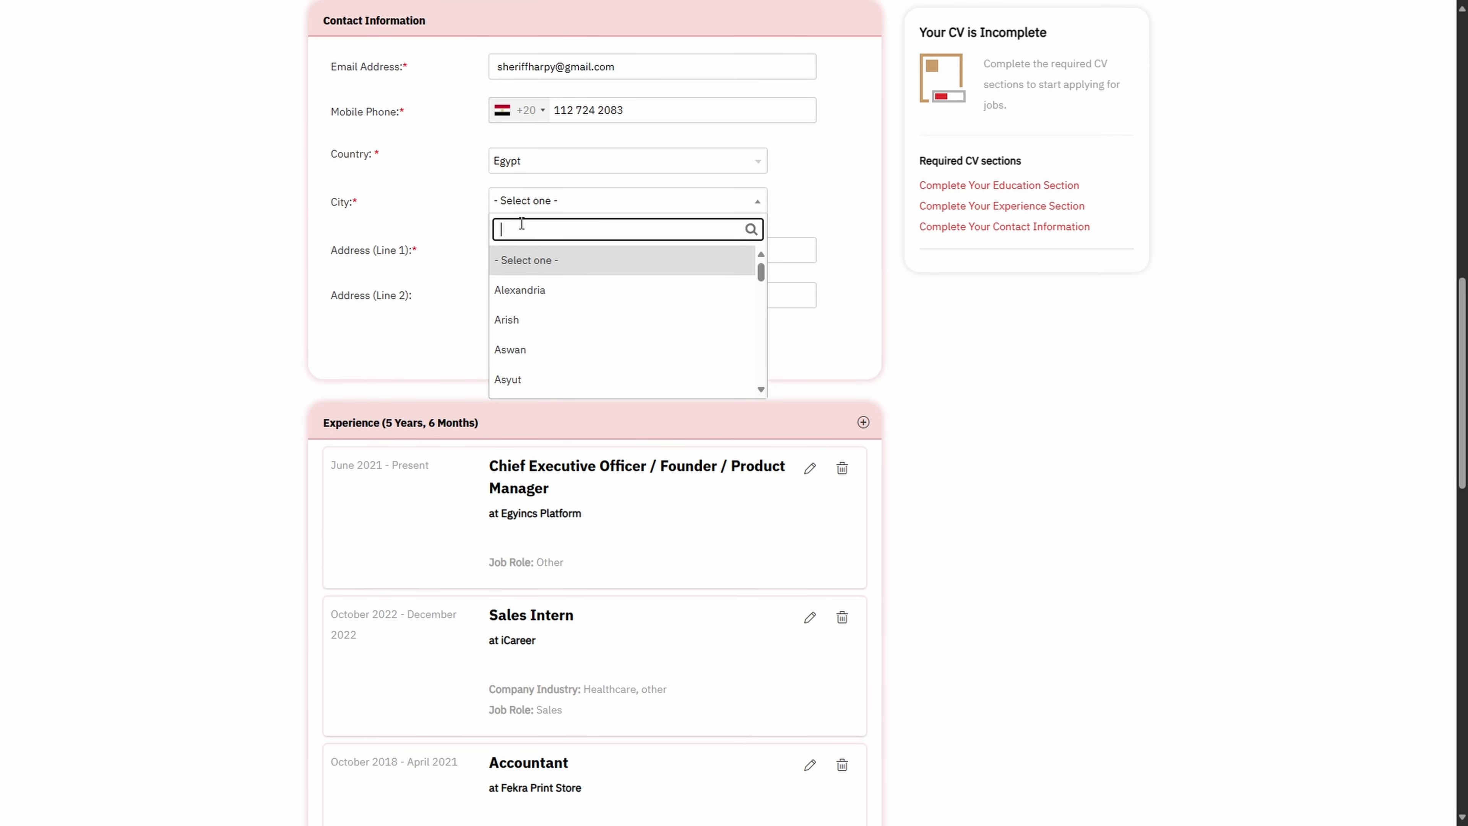
{"action": "type", "text": "suez"}
{"action": "left_click", "coordinate": [535, 259]}
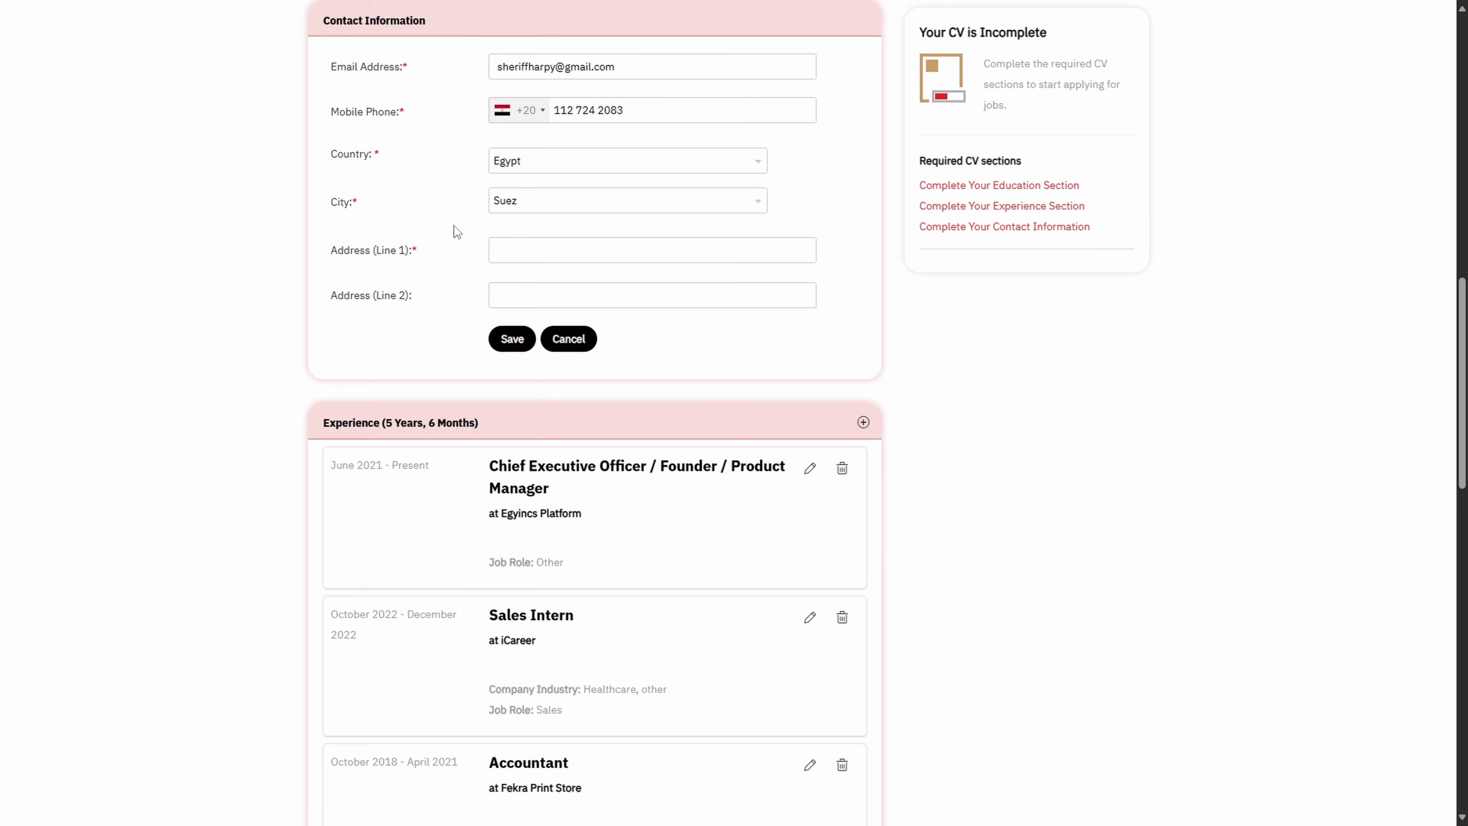
{"action": "left_click", "coordinate": [535, 257]}
{"action": "type", "text": "Alarbien"}
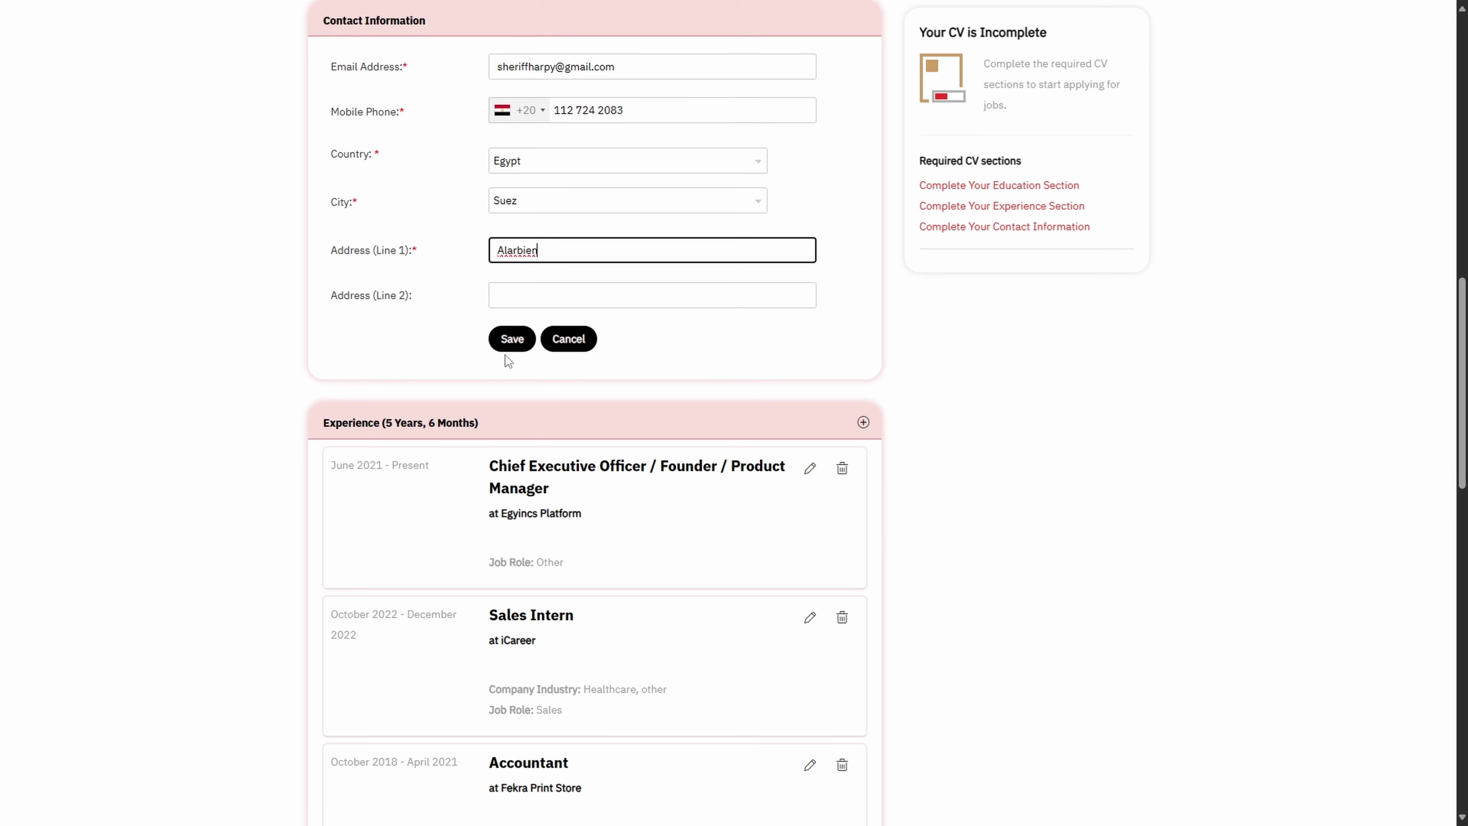
{"action": "left_click", "coordinate": [506, 344]}
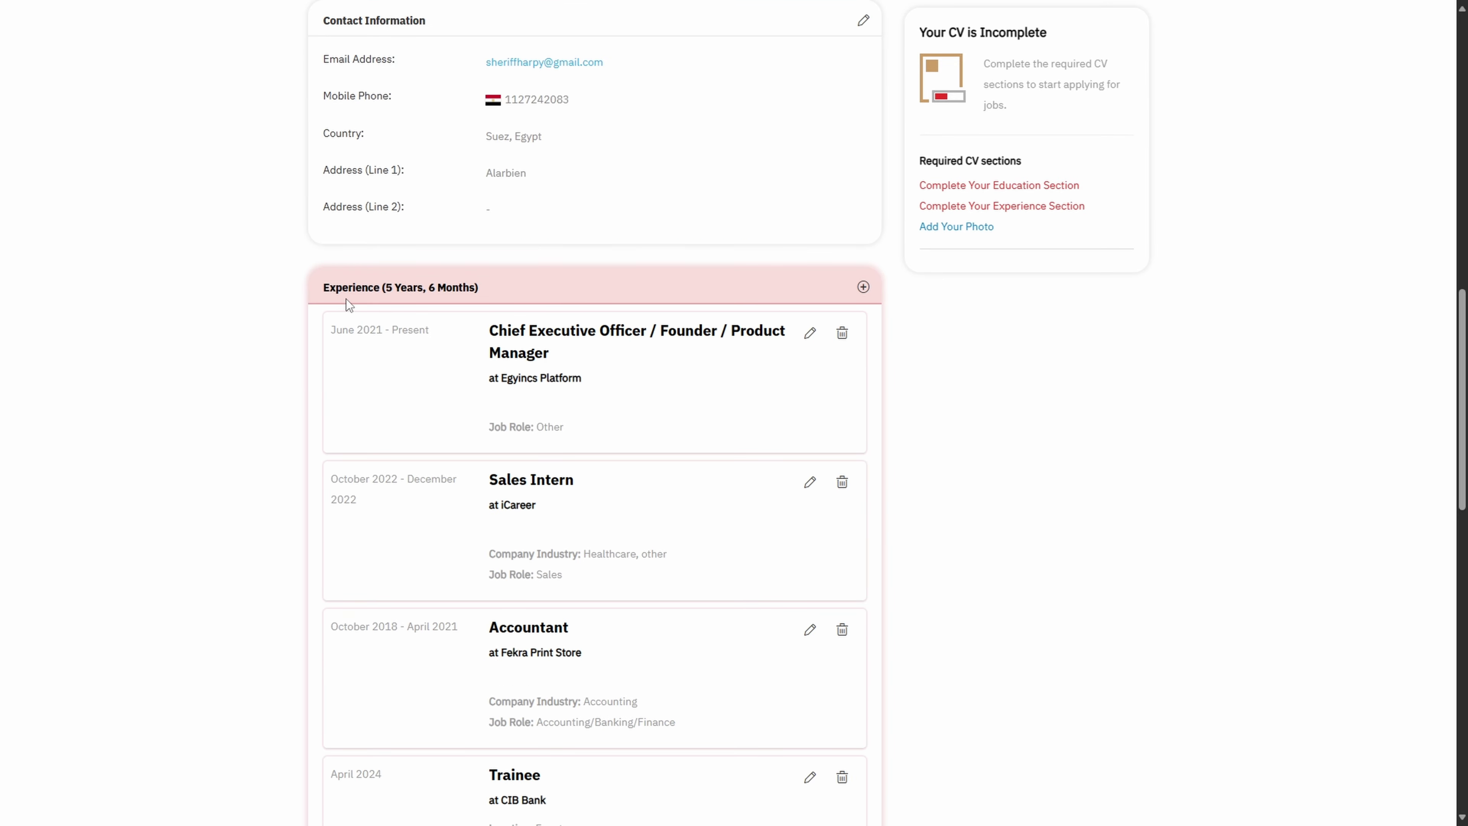
Give the Egyincs Platform experience location Suez, Egypt and industry Recruitment & Employee Placement Agency, then save
{"action": "left_click", "coordinate": [809, 342]}
{"action": "left_click", "coordinate": [553, 430]}
{"action": "scroll", "coordinate": [554, 428], "scroll_direction": "down", "scroll_amount": 3}
{"action": "type", "text": "e"}
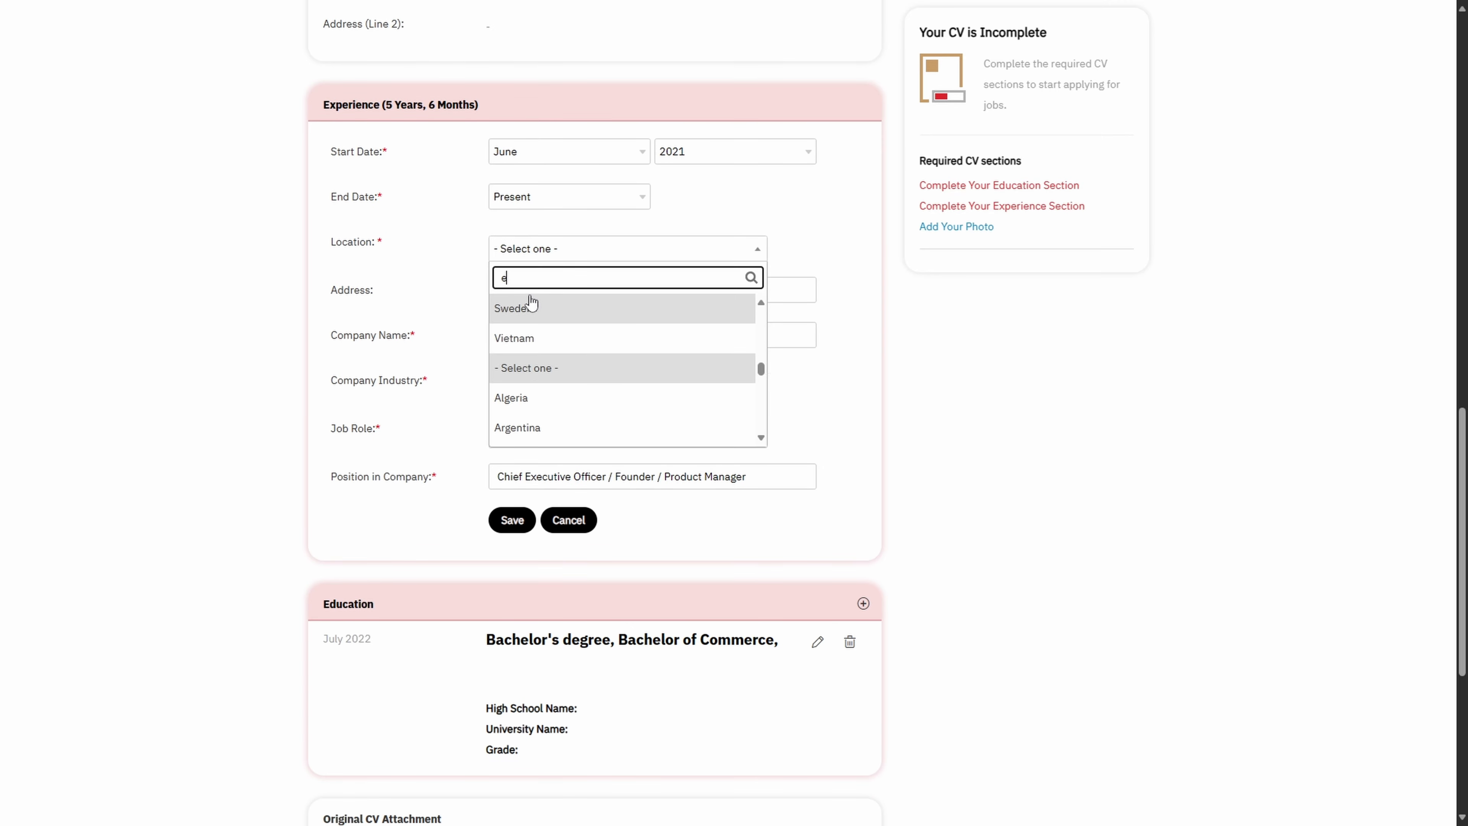
{"action": "type", "text": "g"}
{"action": "left_click", "coordinate": [532, 308]}
{"action": "left_click", "coordinate": [532, 297]}
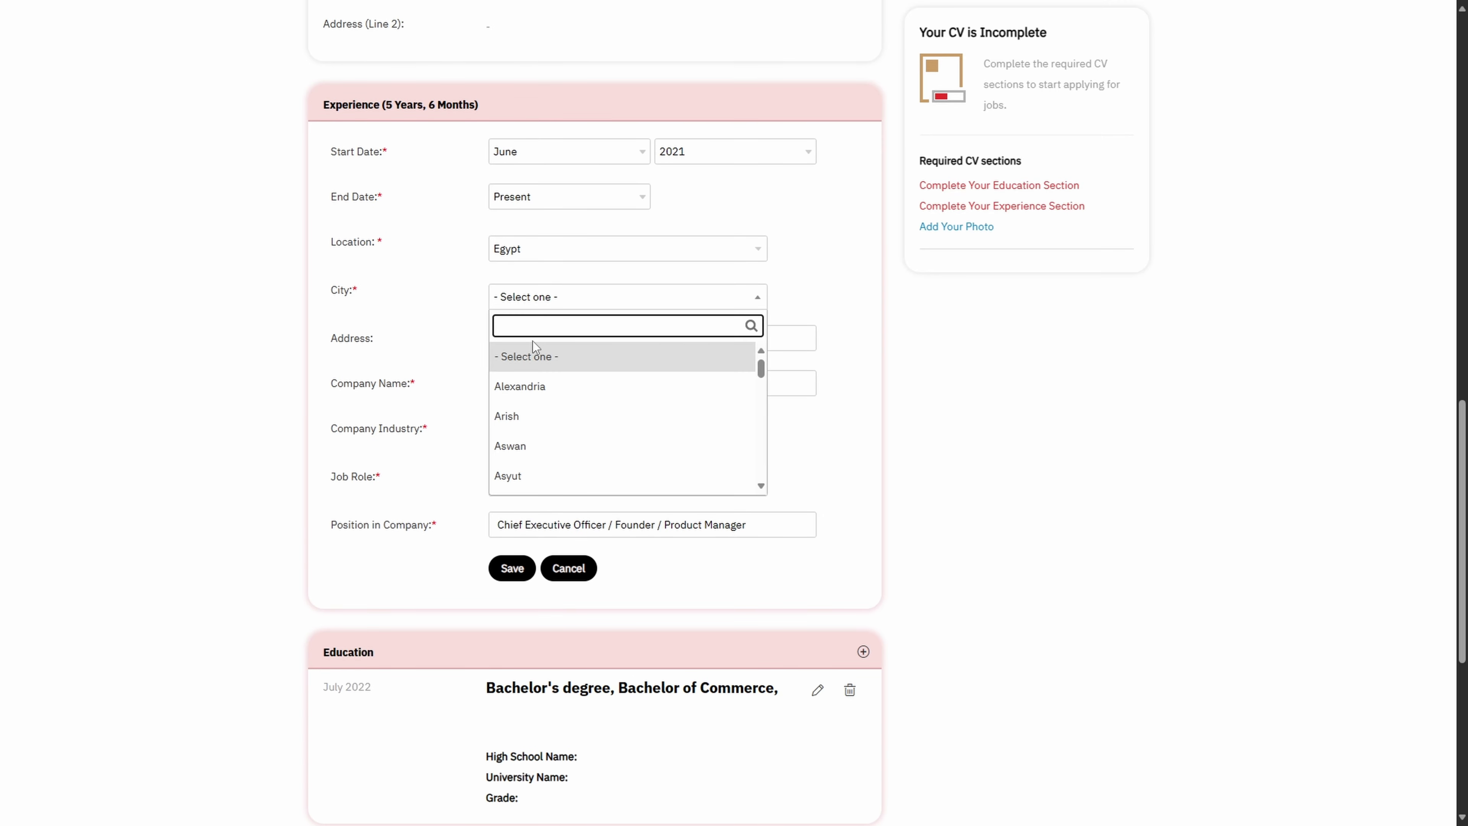
{"action": "type", "text": "suez"}
{"action": "left_click", "coordinate": [532, 350]}
{"action": "scroll", "coordinate": [399, 227], "scroll_direction": "down", "scroll_amount": 2}
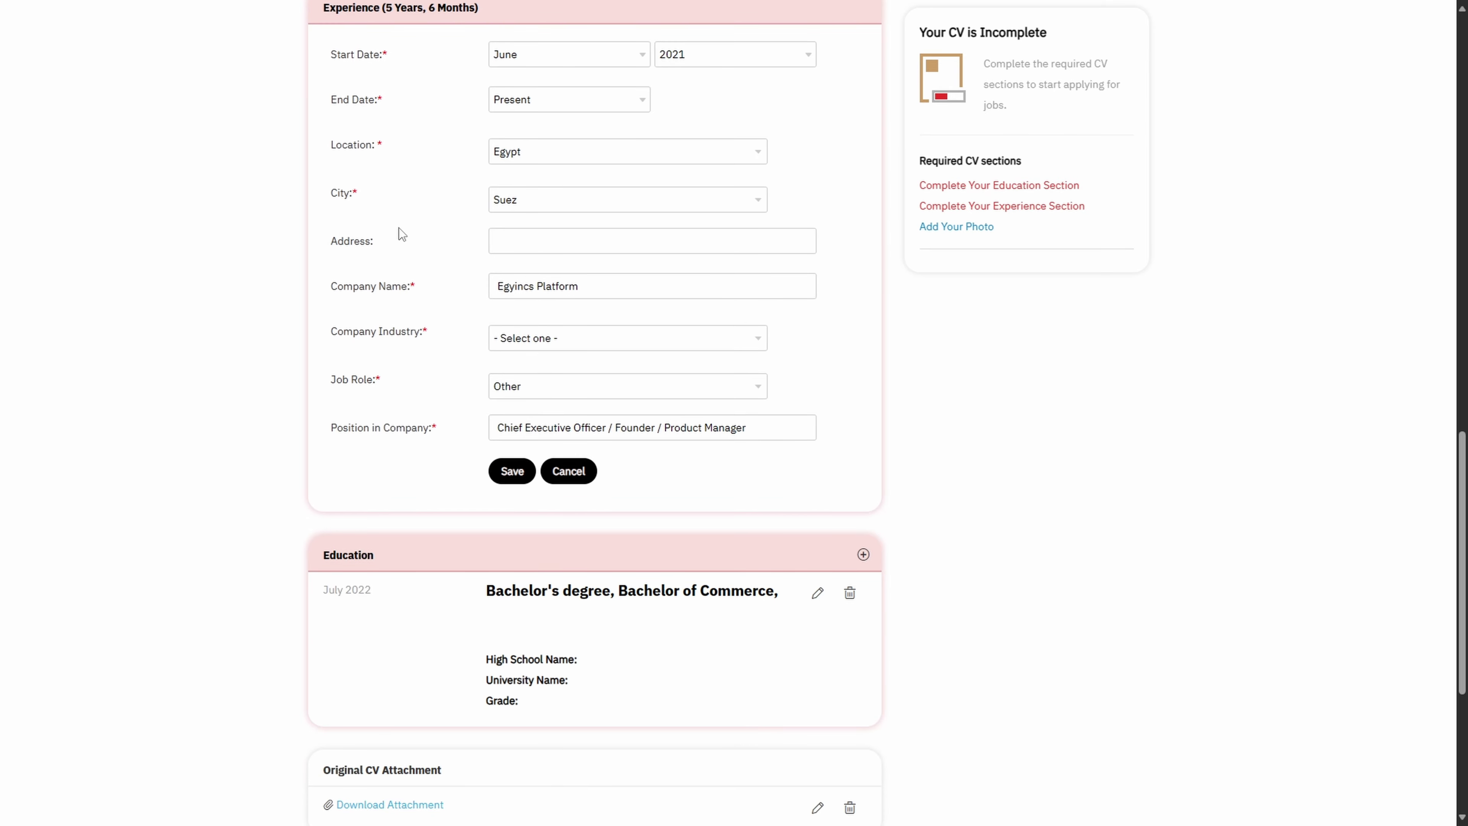
{"action": "left_click", "coordinate": [554, 339]}
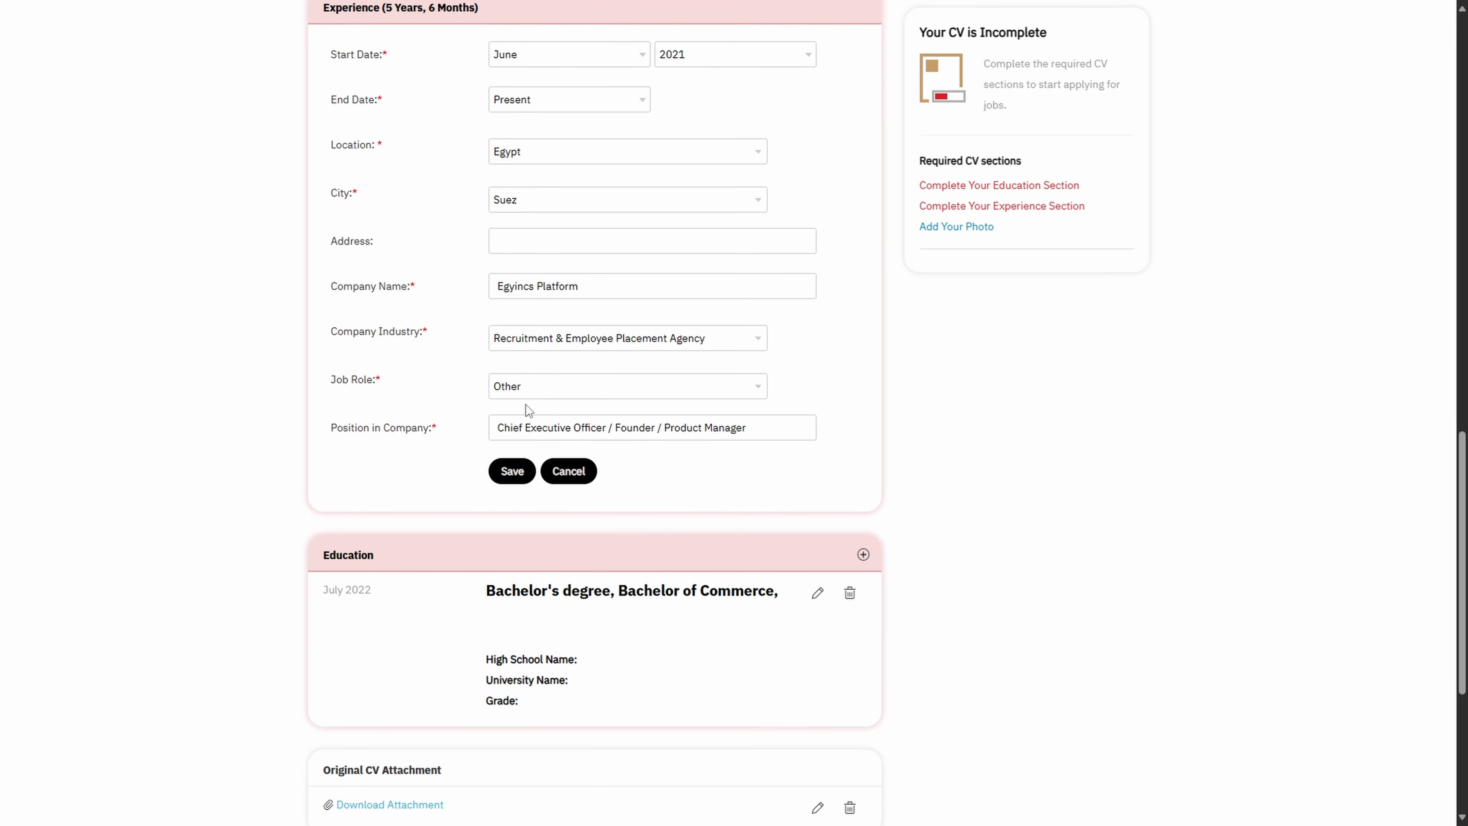
{"action": "left_click", "coordinate": [511, 470]}
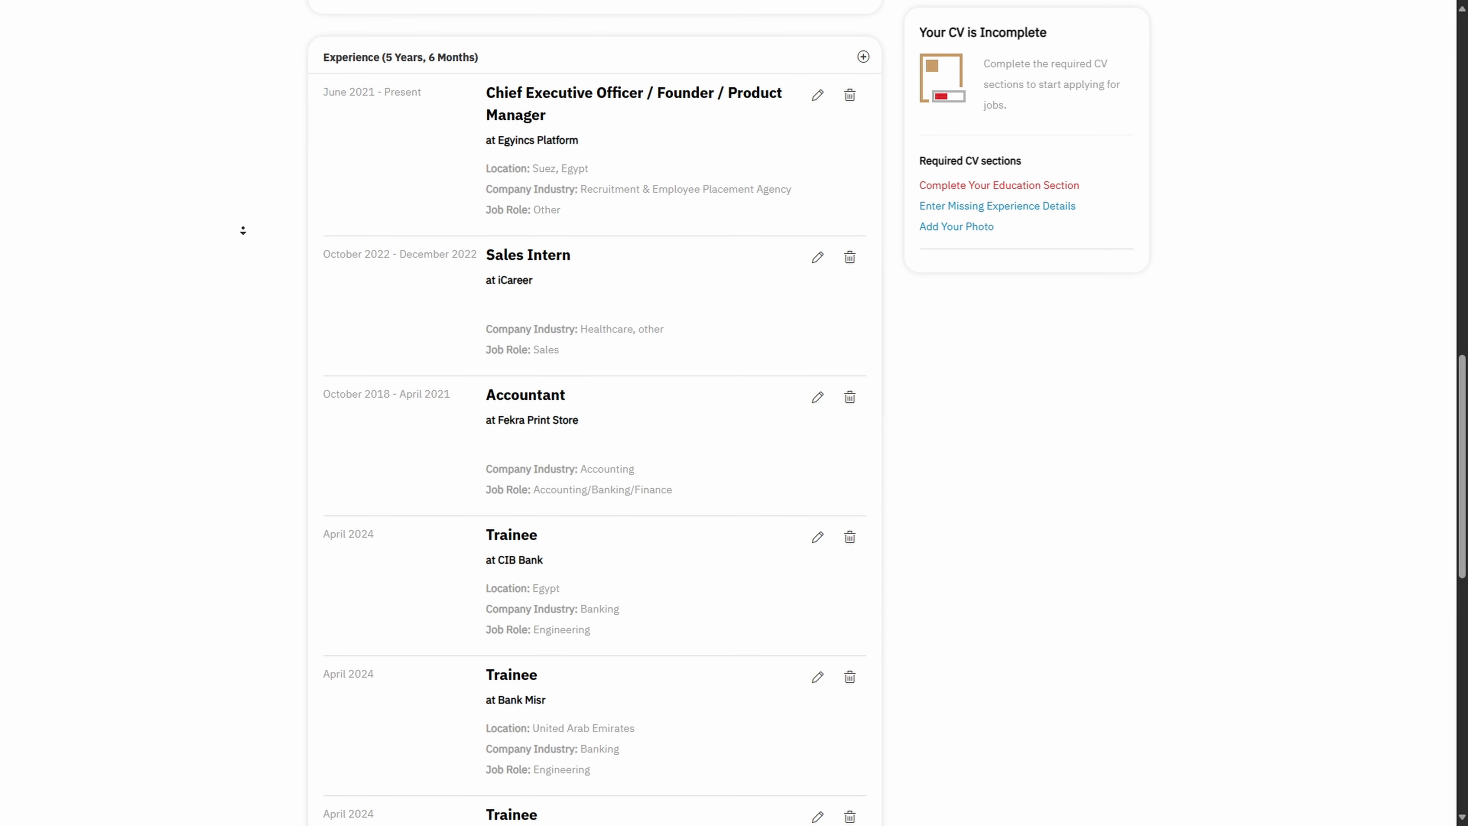
Change the education major to Accounting and set its location to Suez, Egypt
{"action": "scroll", "coordinate": [243, 230], "scroll_direction": "down", "scroll_amount": 15}
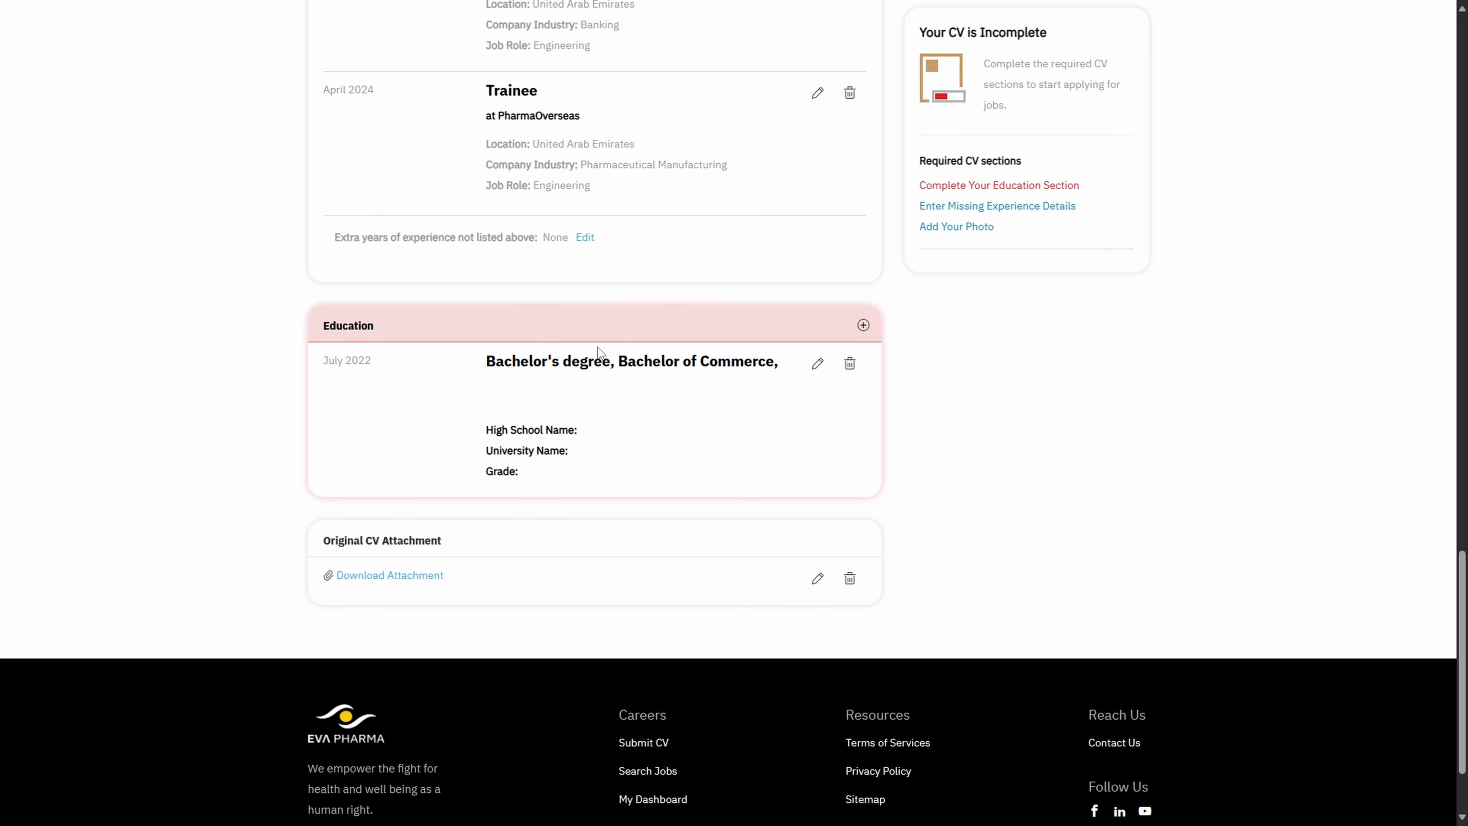
{"action": "left_click", "coordinate": [817, 363]}
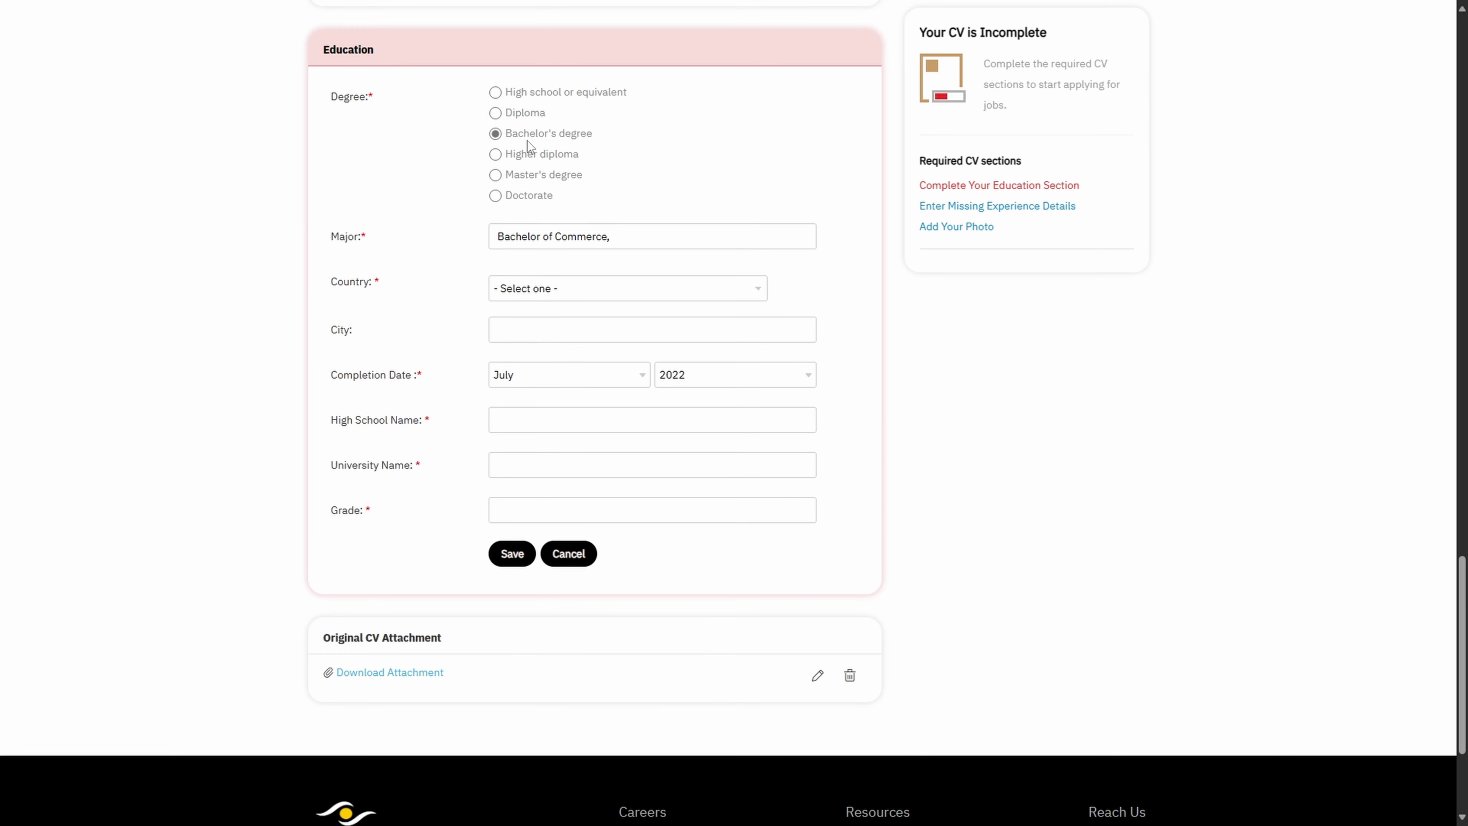
{"action": "left_click", "coordinate": [610, 237]}
{"action": "key", "text": "BackSpace"}
{"action": "left_click_drag", "start_coordinate": [608, 237], "coordinate": [409, 233]}
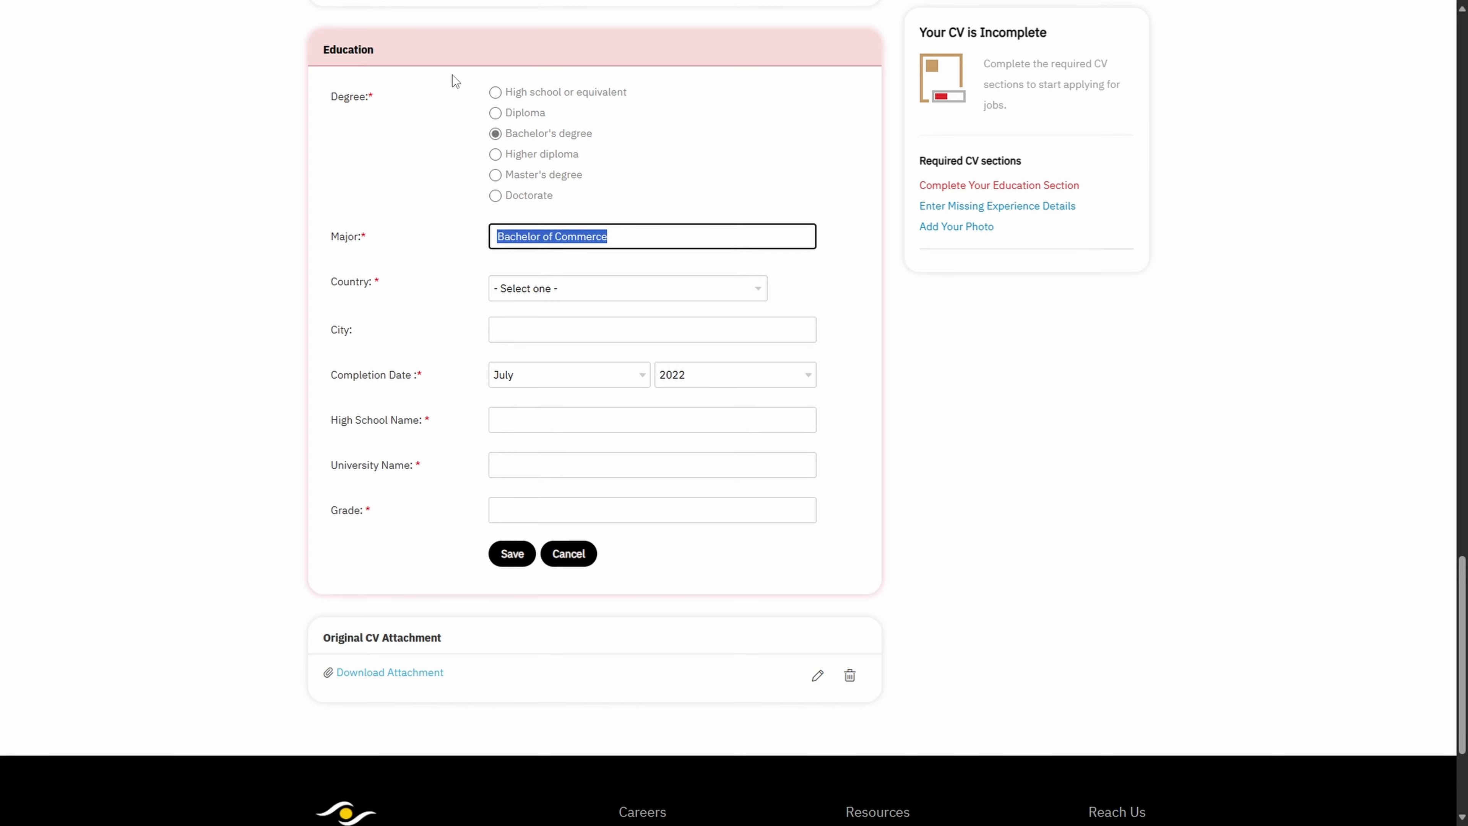
{"action": "type", "text": "Accounting"}
{"action": "left_click", "coordinate": [563, 292]}
{"action": "type", "text": "Eg"}
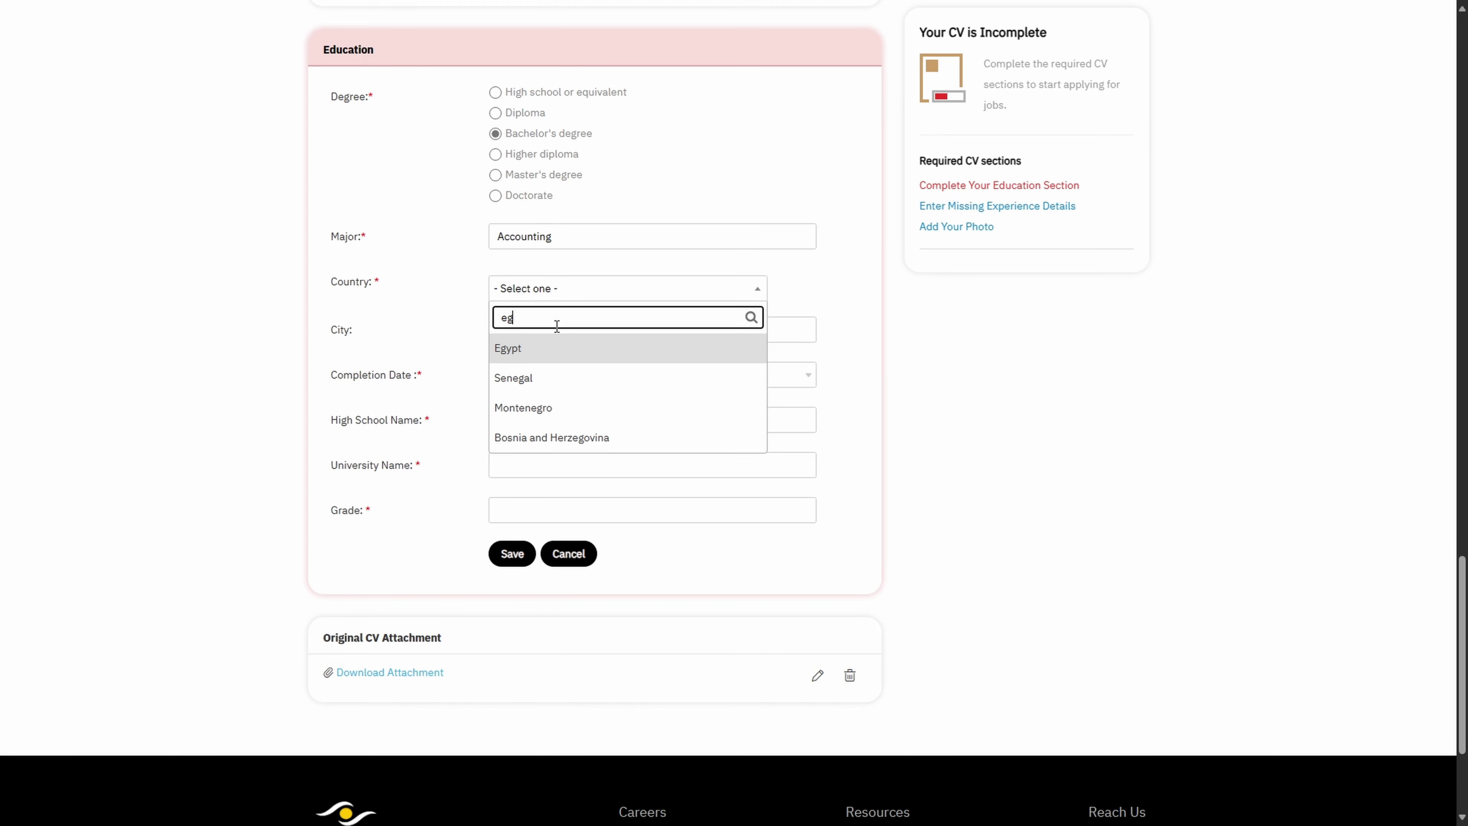
{"action": "left_click", "coordinate": [508, 342]}
{"action": "left_click", "coordinate": [508, 328]}
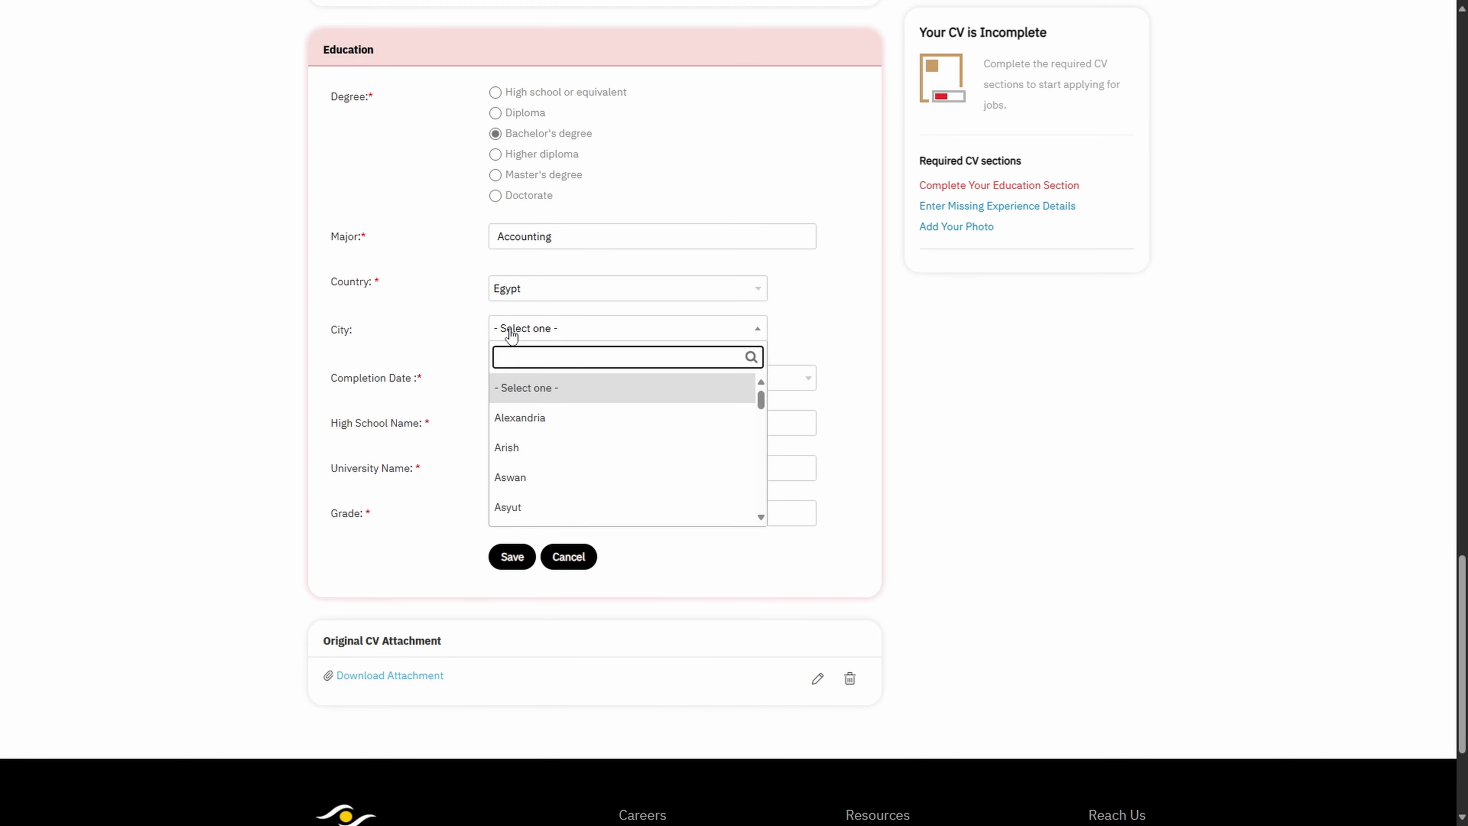
{"action": "type", "text": "s"}
{"action": "left_click", "coordinate": [739, 393]}
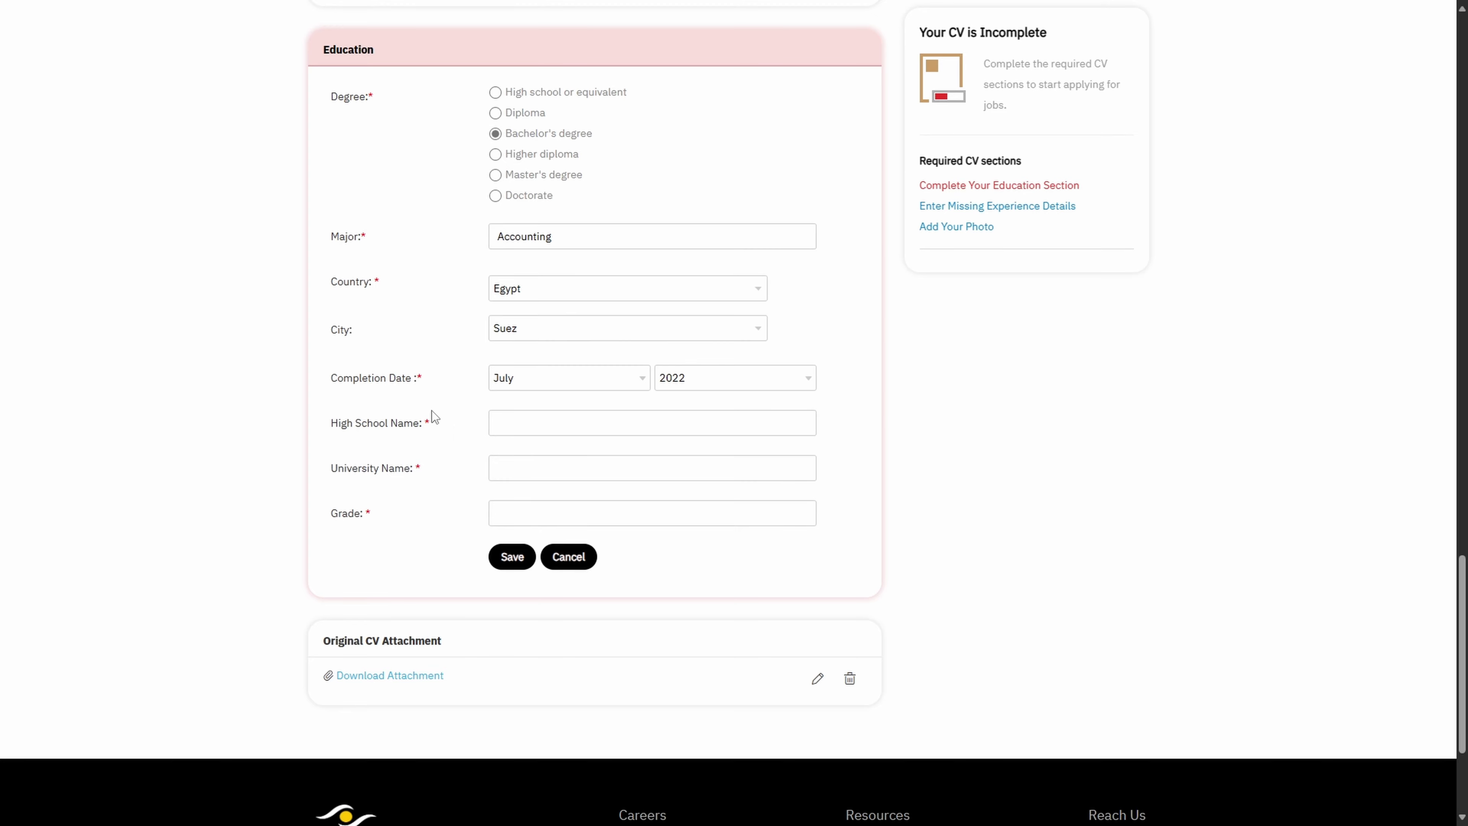
Fill in the high school, university 'Suez University' and grade 'Good', then save the education
{"action": "left_click", "coordinate": [516, 425]}
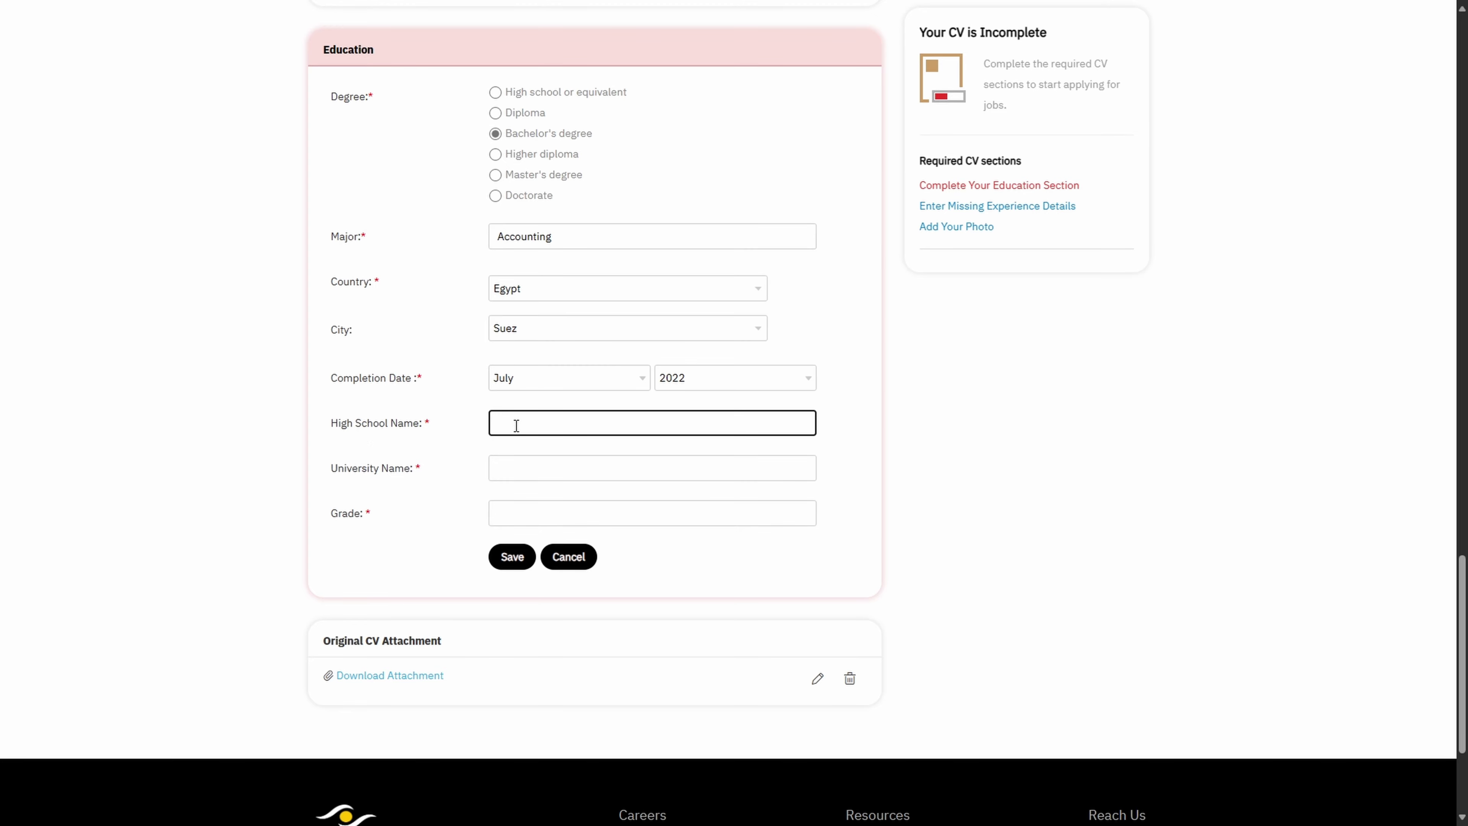
{"action": "key", "text": "Tab"}
{"action": "type", "text": "S"}
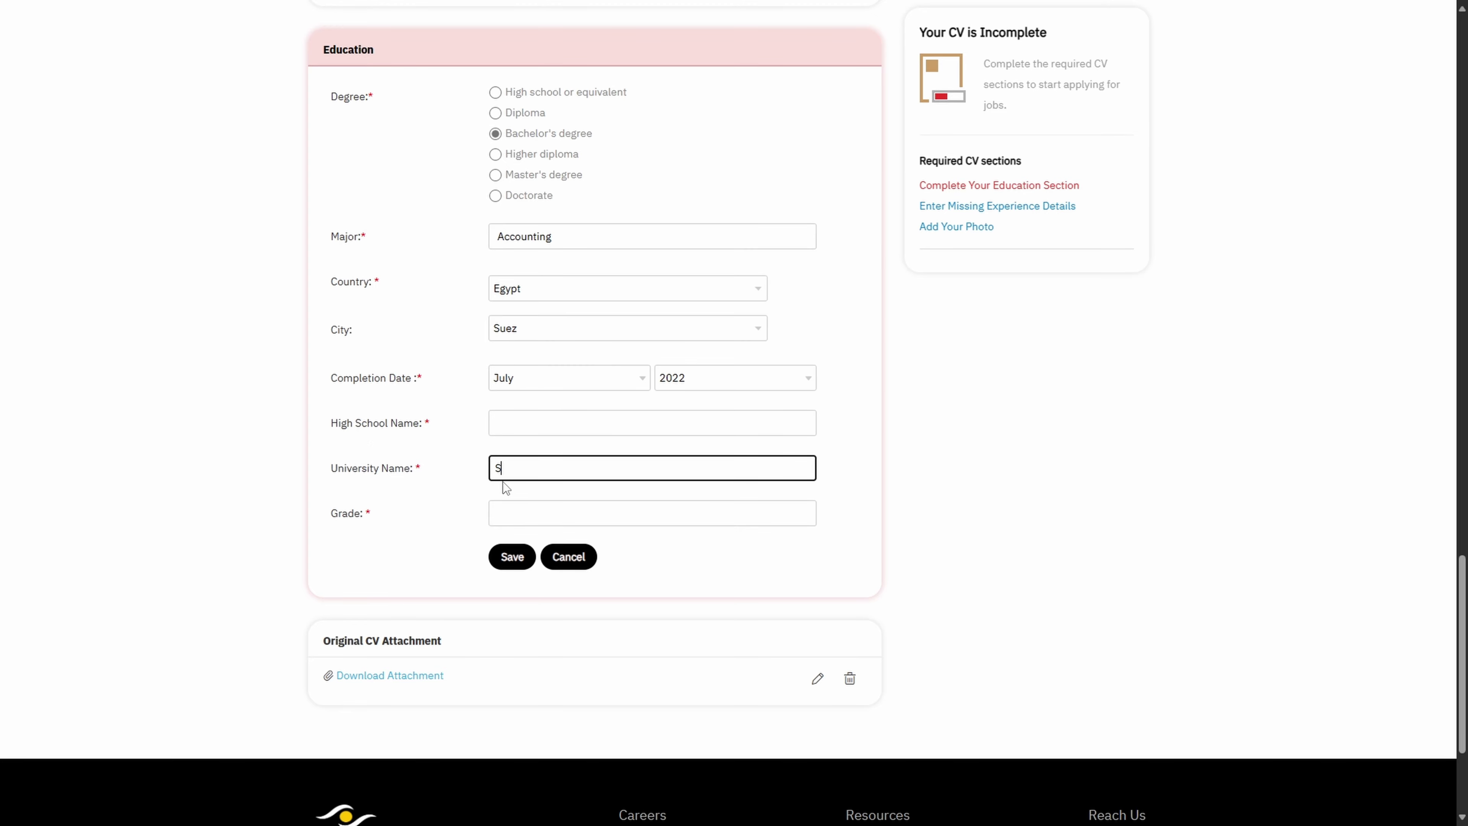
{"action": "type", "text": "uez University"}
{"action": "left_click", "coordinate": [506, 517]}
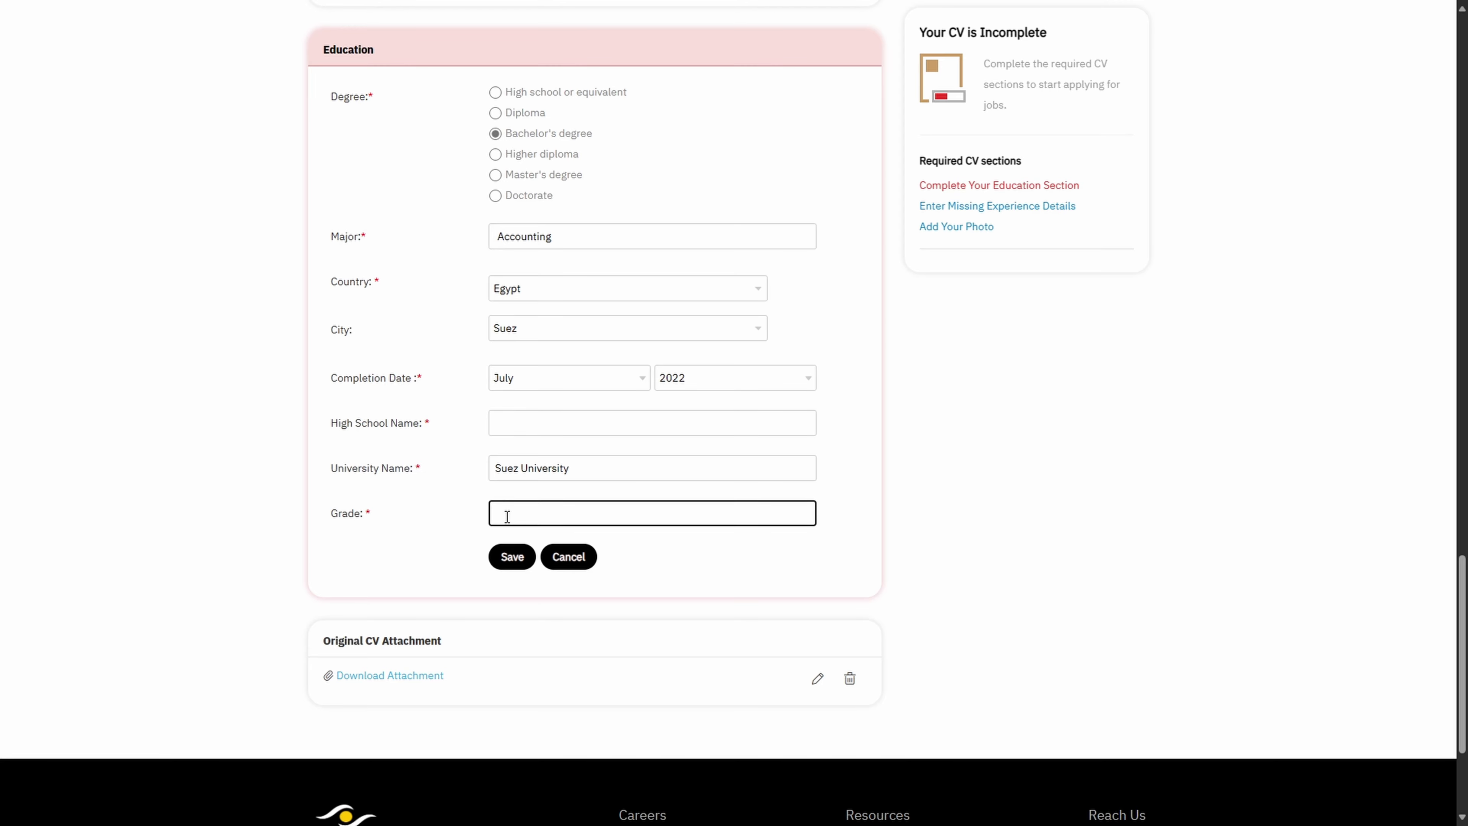
{"action": "type", "text": "Good"}
{"action": "left_click", "coordinate": [513, 558]}
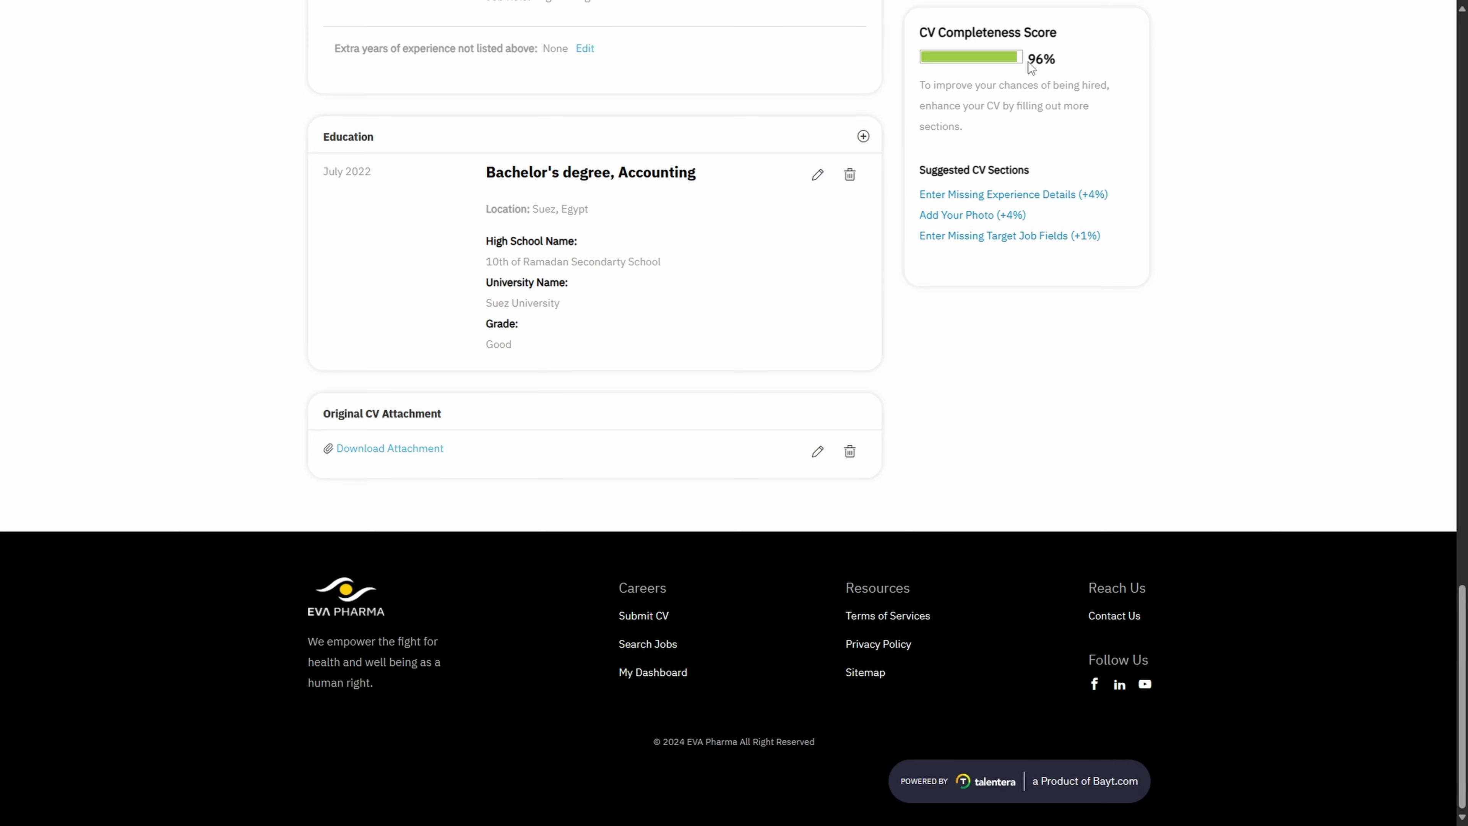
Upload the chosen image through 'Add Your Photo (+4%)', bringing the CV to 100%
{"action": "left_click_drag", "start_coordinate": [1036, 67], "coordinate": [1059, 57]}
{"action": "left_click", "coordinate": [1038, 65]}
{"action": "scroll", "coordinate": [965, 362], "scroll_direction": "up", "scroll_amount": 15}
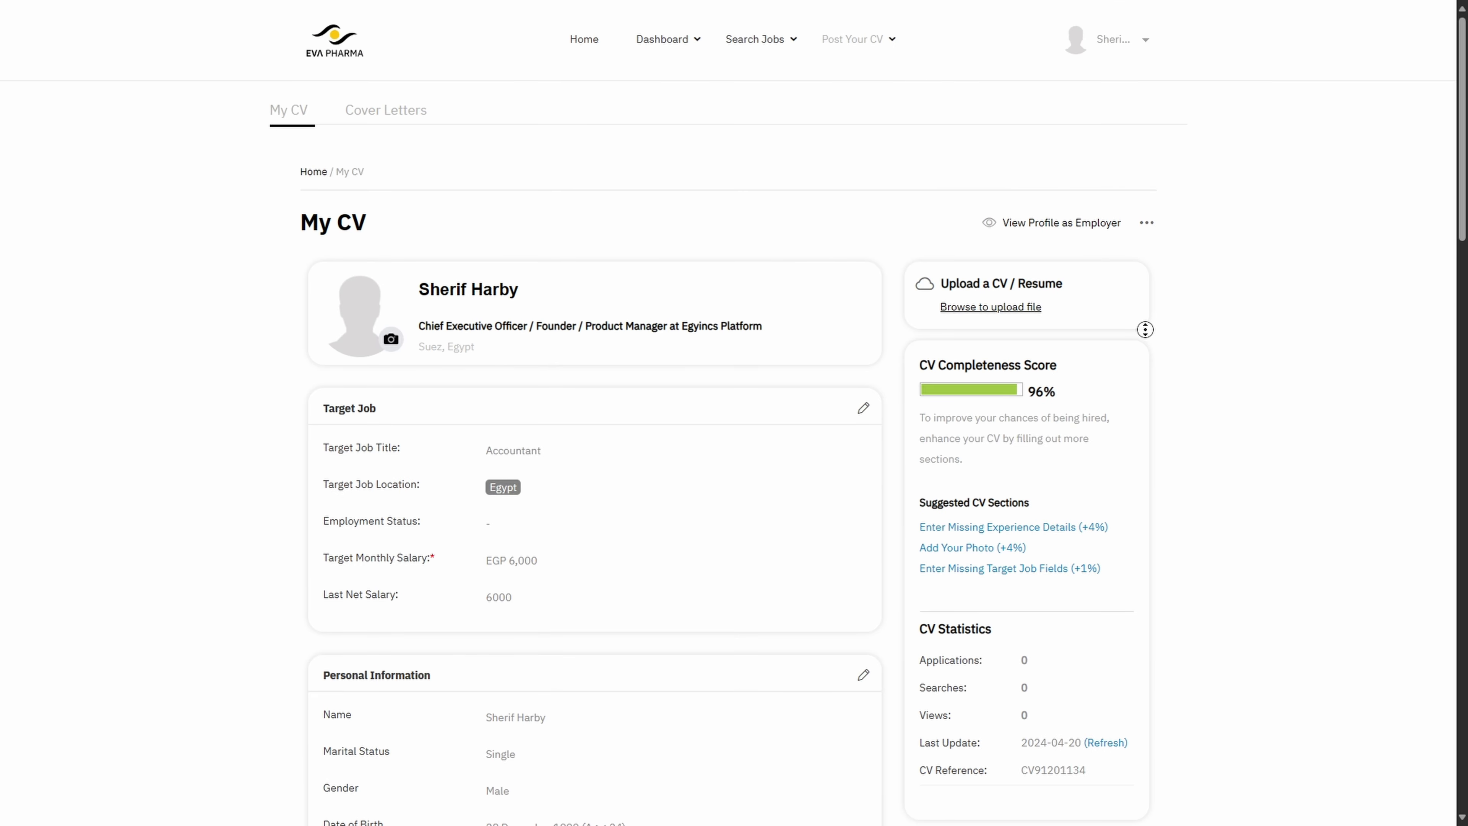
{"action": "scroll", "coordinate": [1143, 328], "scroll_direction": "down", "scroll_amount": 3}
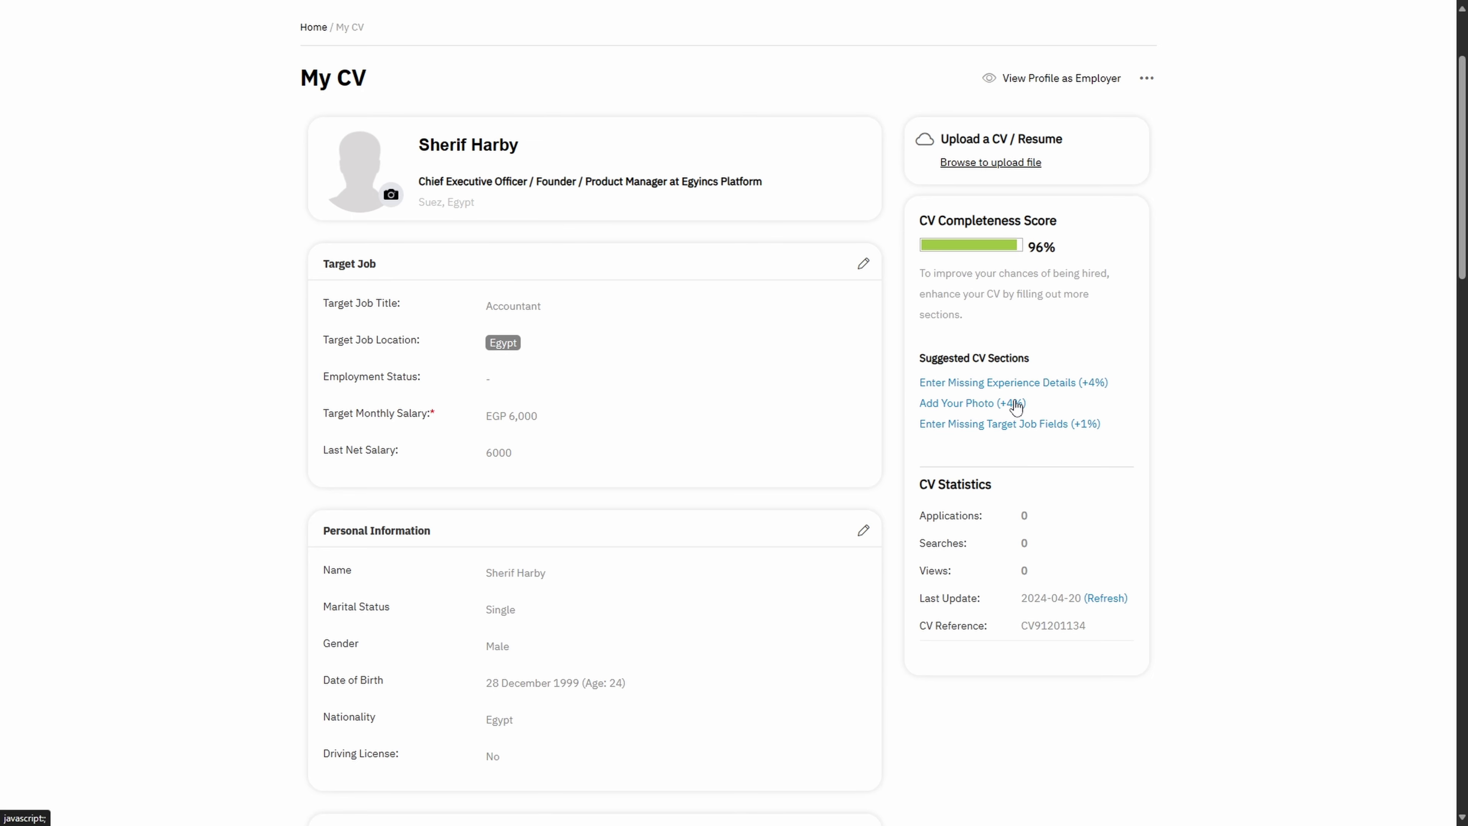
{"action": "left_click", "coordinate": [984, 404]}
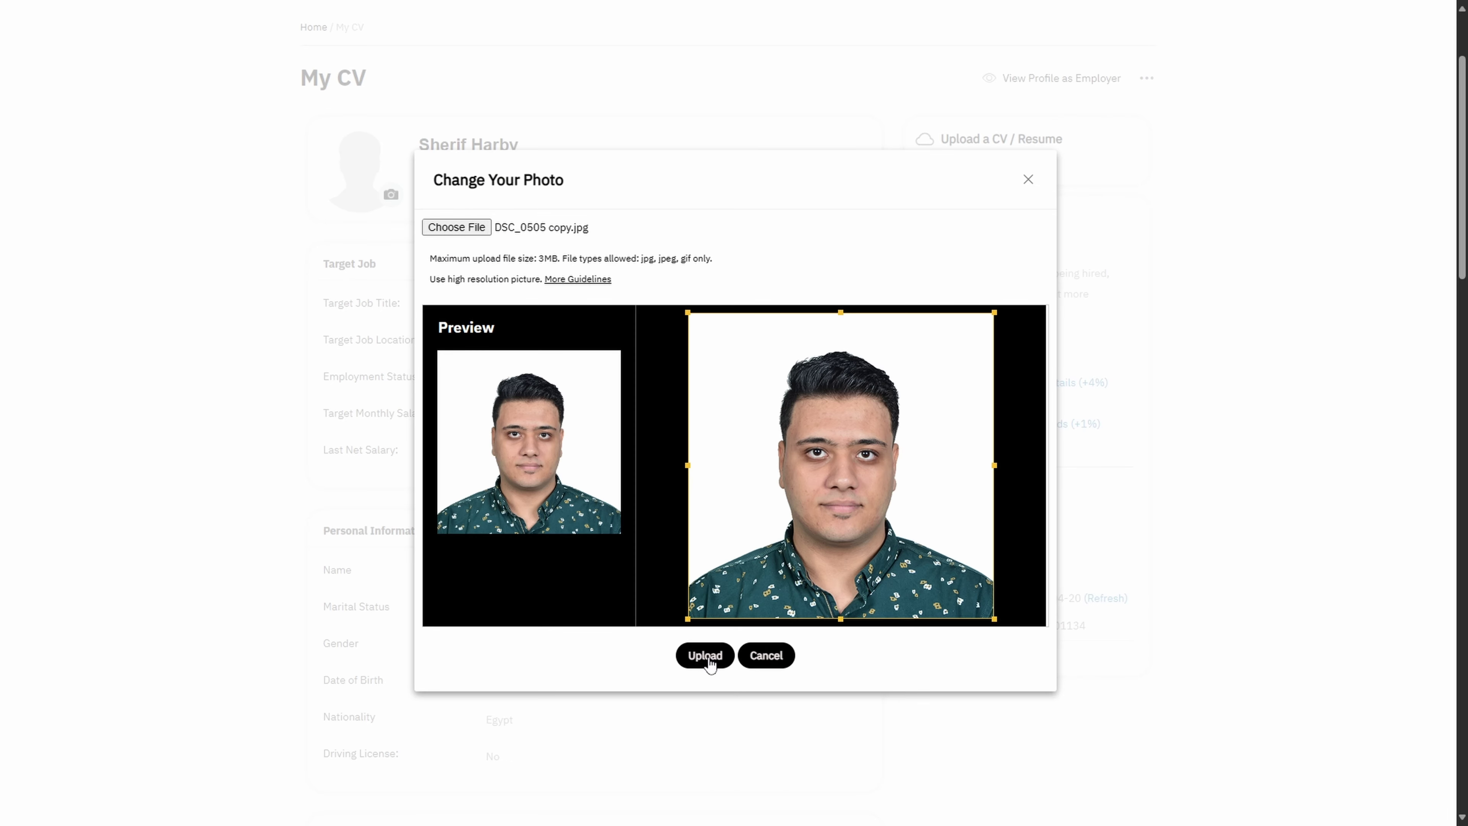
{"action": "left_click", "coordinate": [706, 655]}
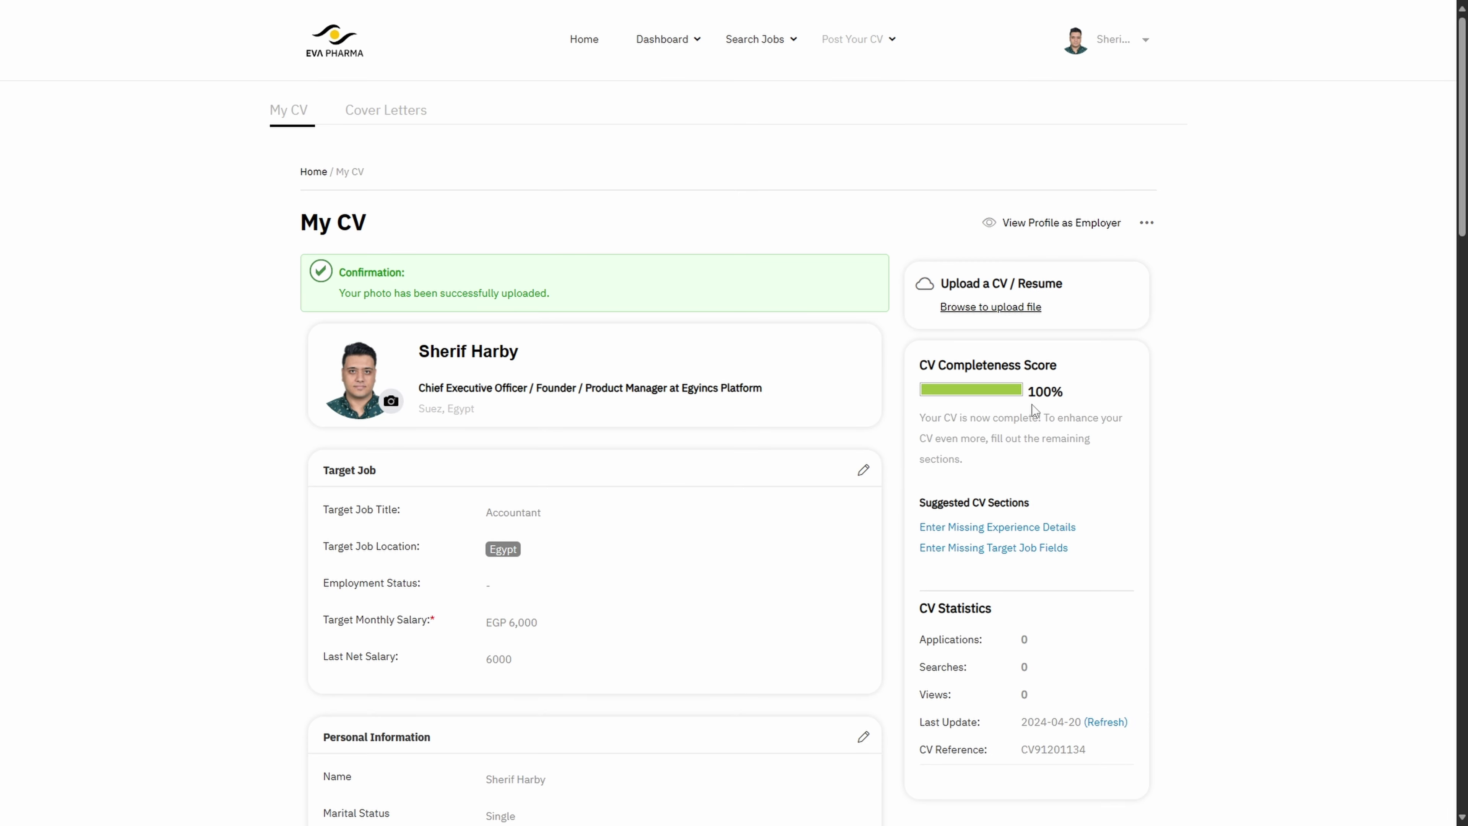
{"action": "left_click_drag", "start_coordinate": [1021, 442], "coordinate": [1084, 383]}
{"action": "left_click", "coordinate": [911, 433]}
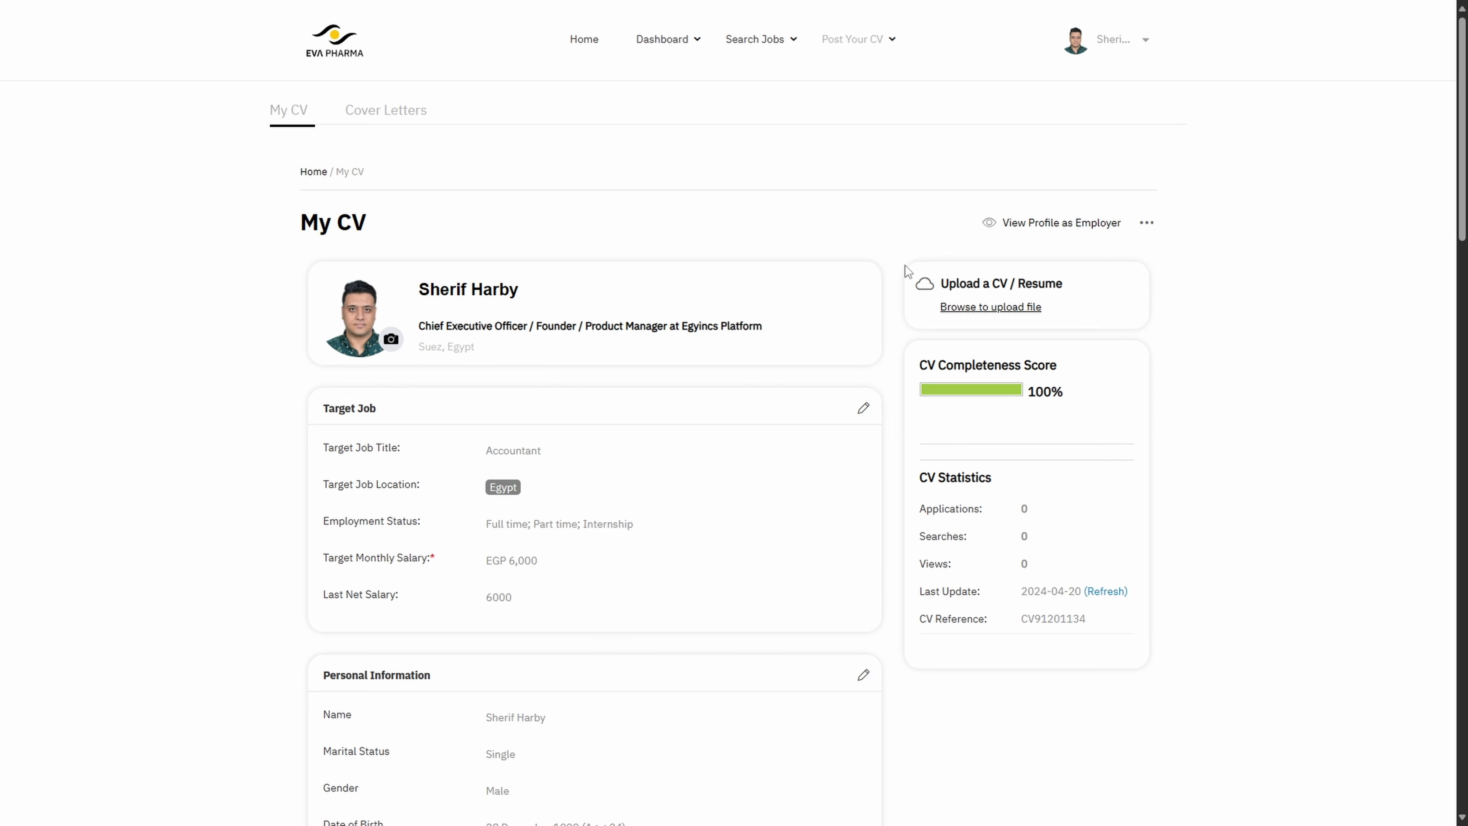
Start an application for the Financial Analyst - Internship Opportunity from its job posting tab
{"action": "left_click", "coordinate": [641, 8]}
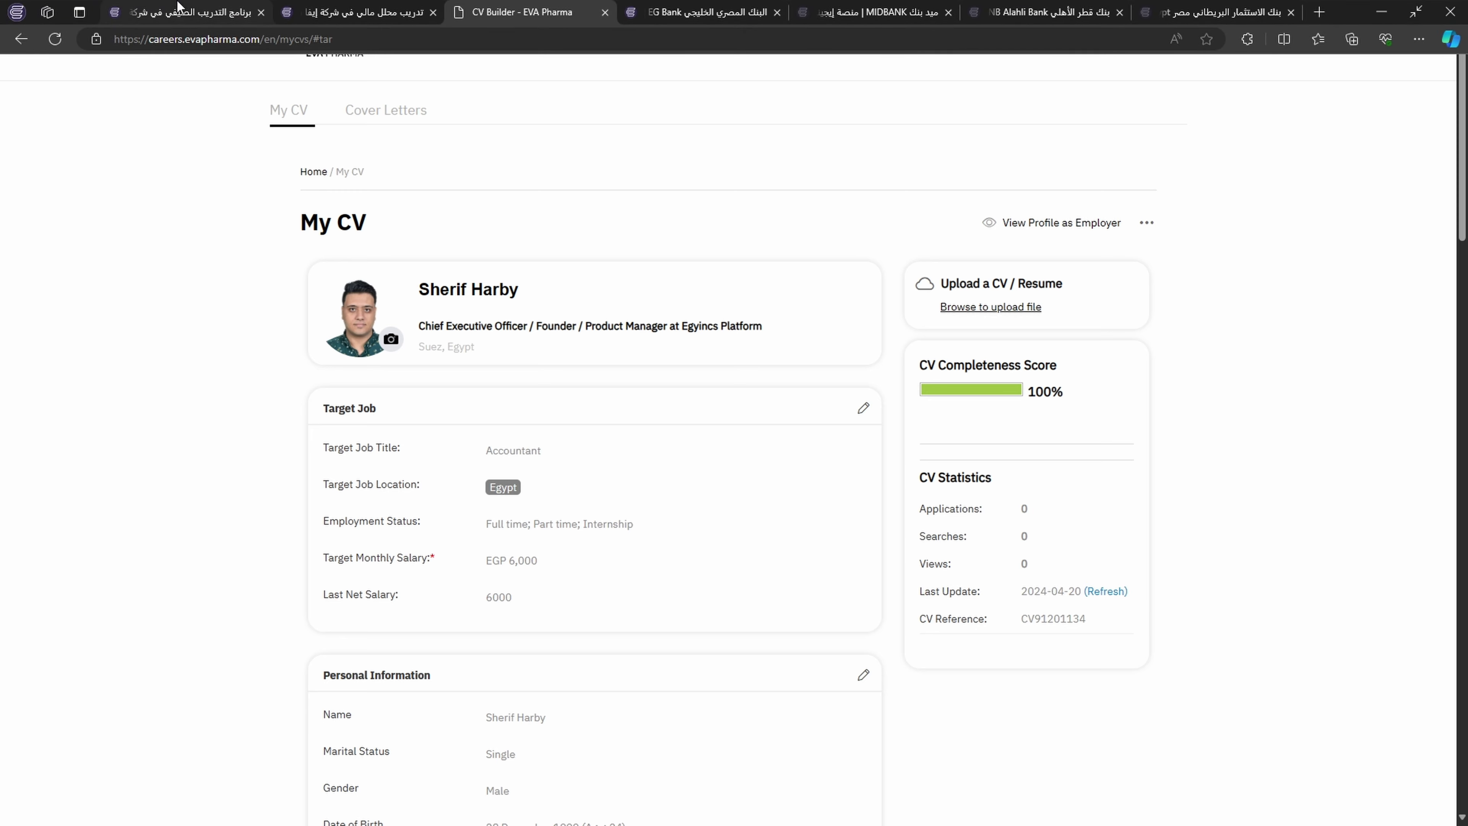
{"action": "scroll", "coordinate": [1264, 402], "scroll_direction": "up", "scroll_amount": 5}
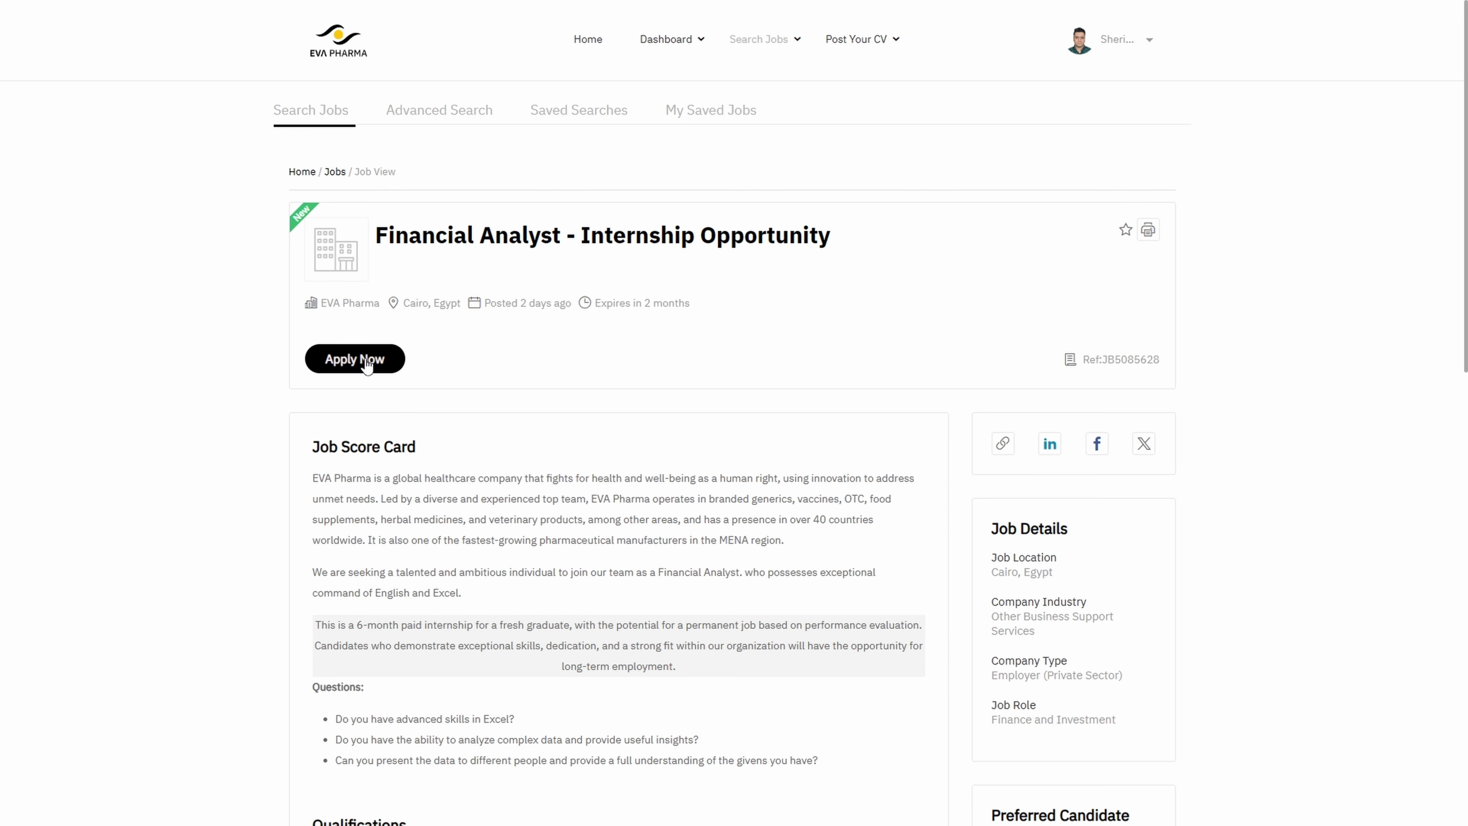
{"action": "left_click", "coordinate": [1092, 50]}
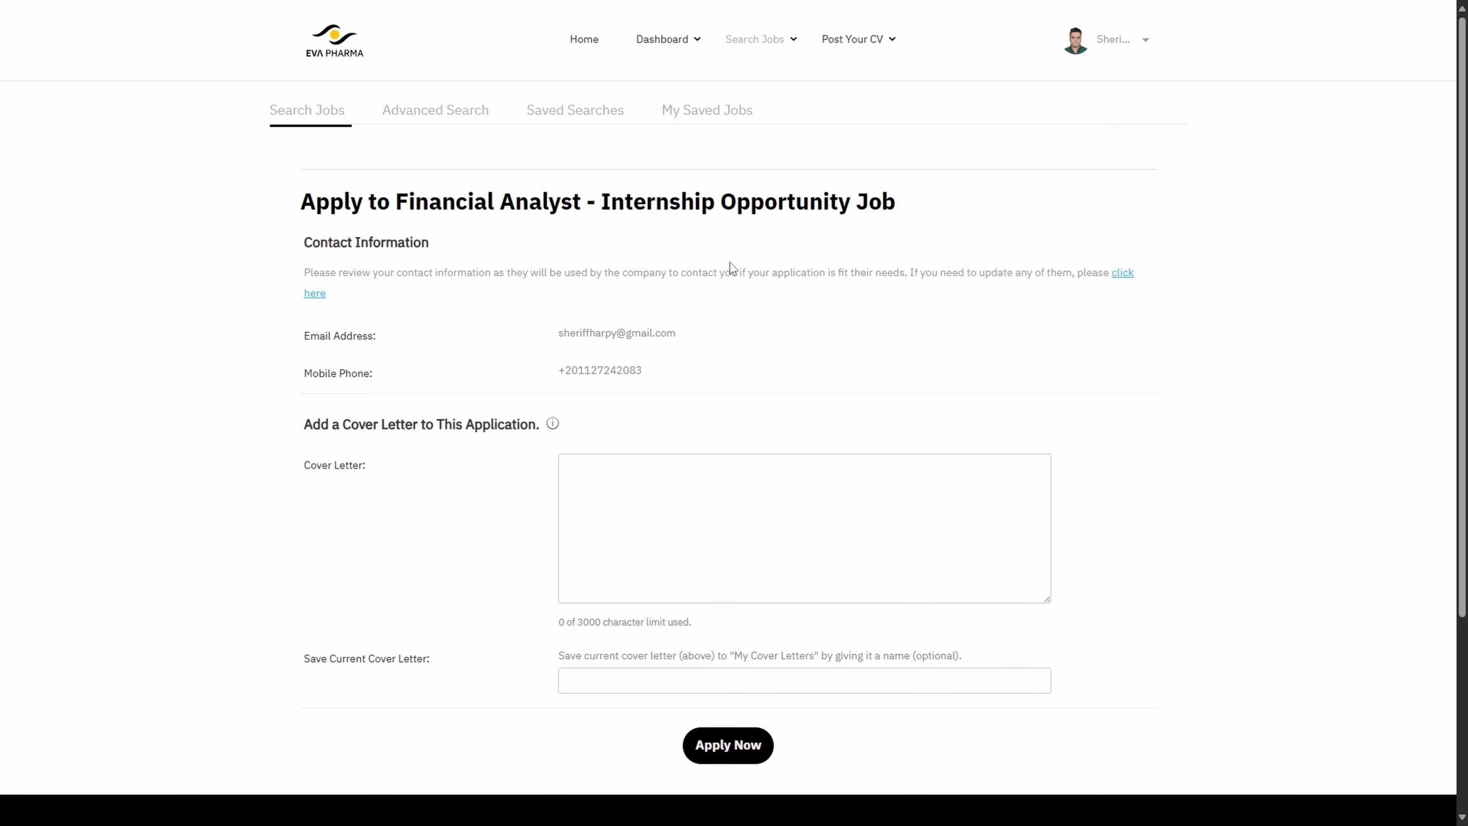
{"action": "scroll", "coordinate": [845, 279], "scroll_direction": "down", "scroll_amount": 1}
{"action": "scroll", "coordinate": [863, 319], "scroll_direction": "down", "scroll_amount": 1}
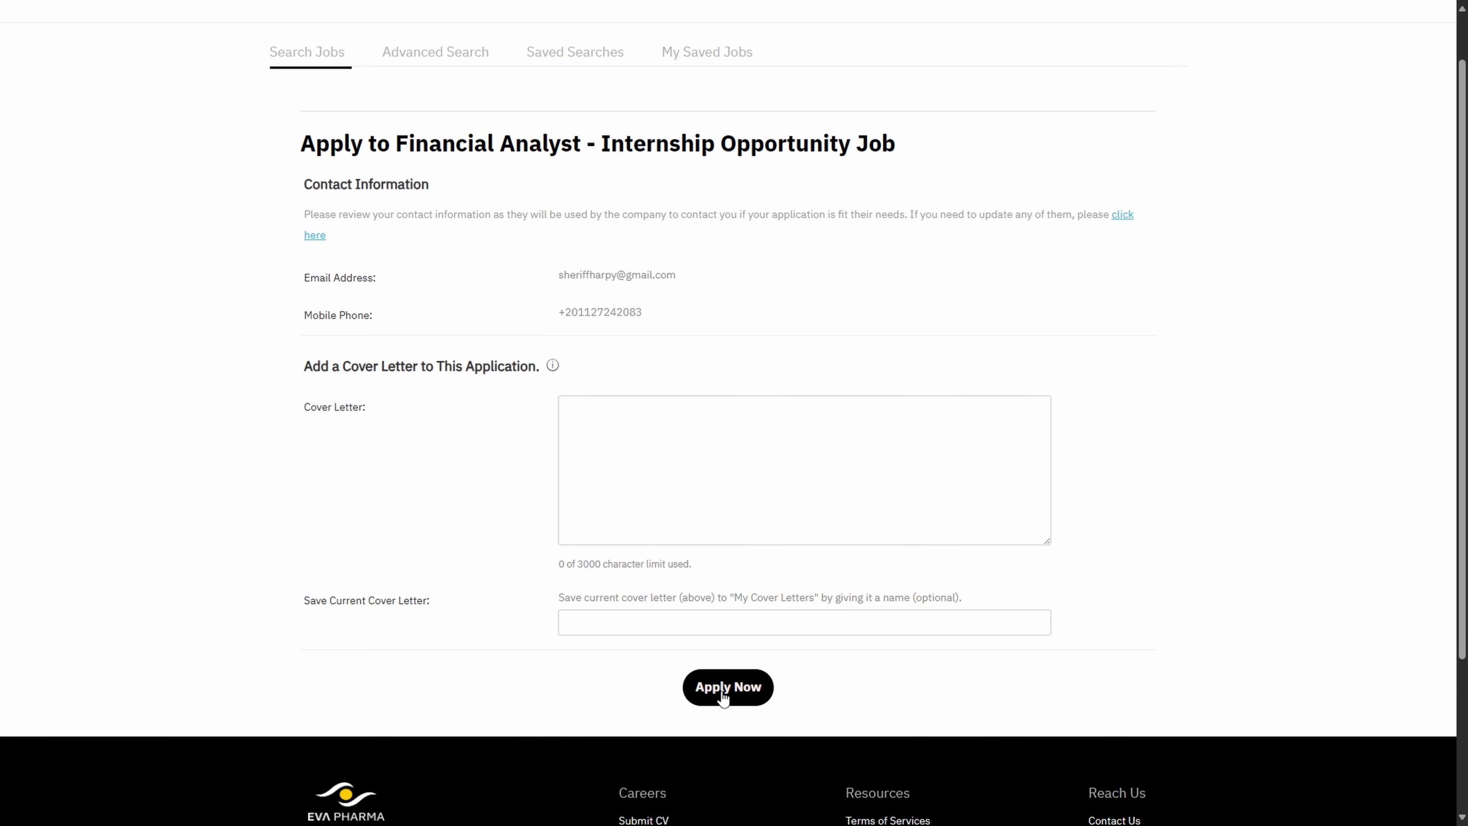
Paste the cover letter, save it as 'Accounting CoverLetter', and submit the application
{"action": "left_click", "coordinate": [591, 466]}
{"action": "key", "text": "ctrl+v"}
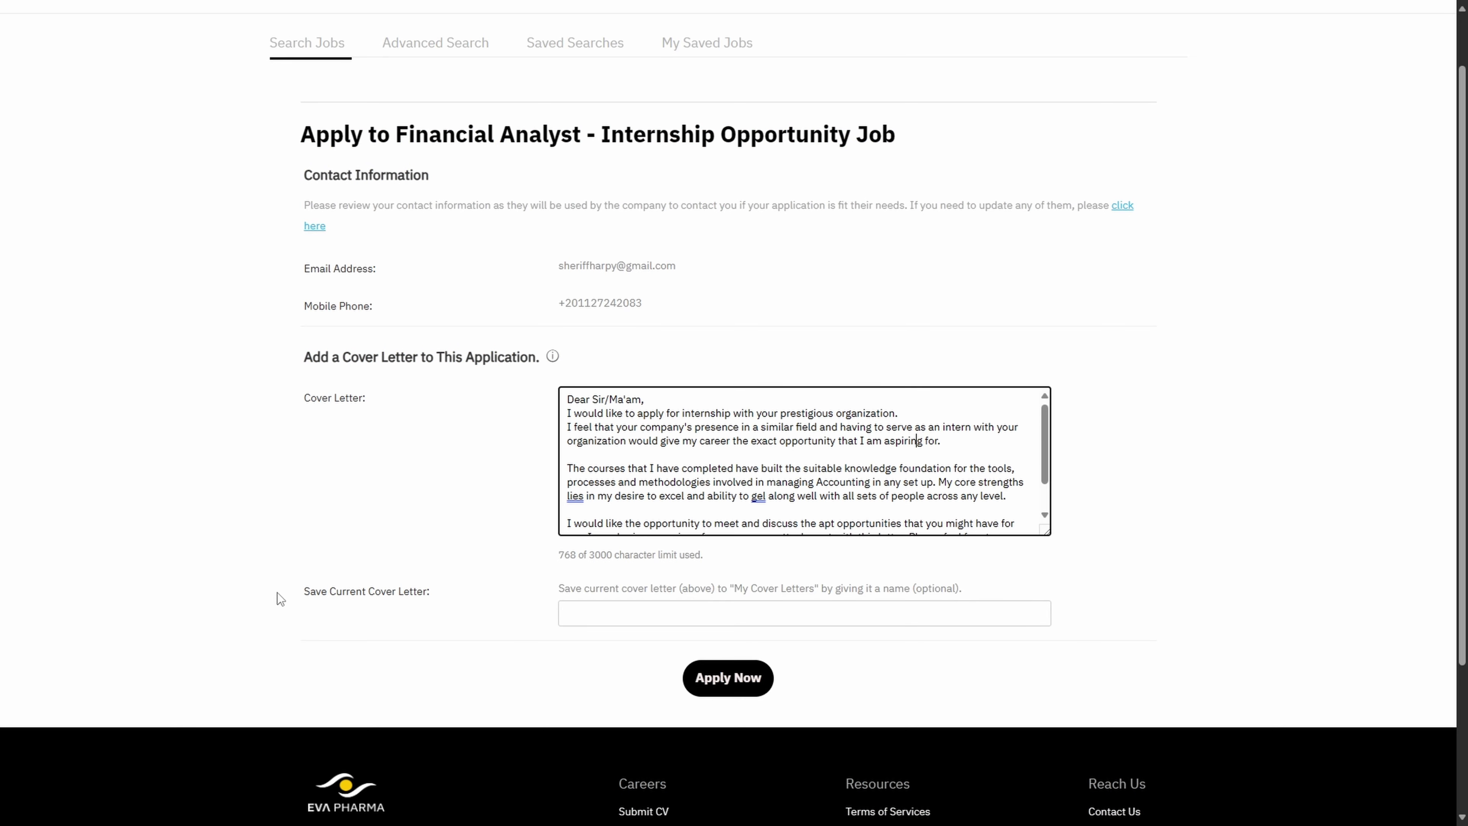
{"action": "left_click_drag", "start_coordinate": [278, 592], "coordinate": [459, 593]}
{"action": "left_click", "coordinate": [475, 600]}
{"action": "left_click", "coordinate": [585, 608]}
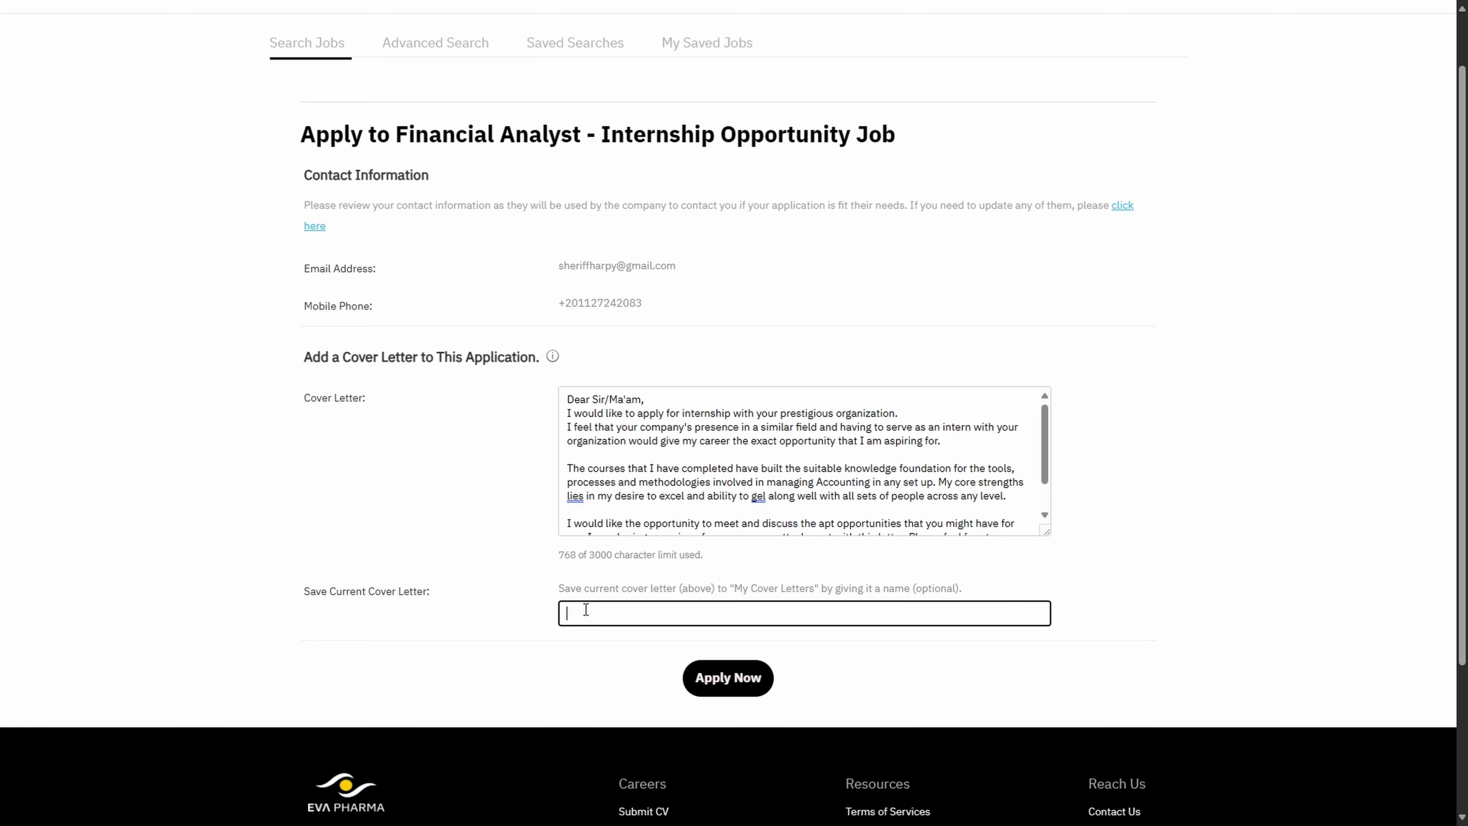
{"action": "type", "text": "Accounting  CoverLetter"}
{"action": "left_click", "coordinate": [727, 682]}
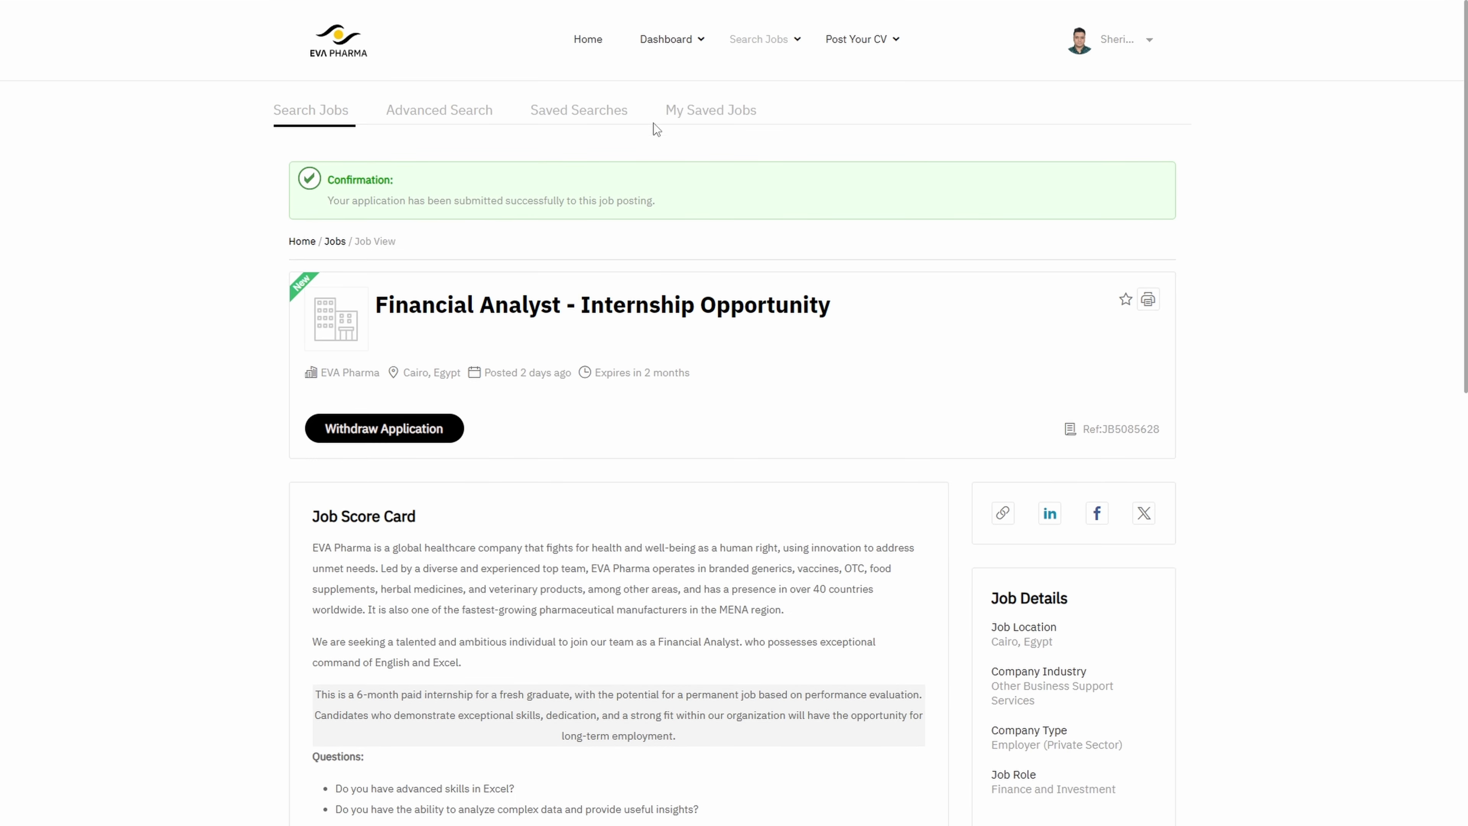
Open Dashboard > My Applications to see the internship application dated April 20, 2024
{"action": "left_click", "coordinate": [697, 85]}
{"action": "left_click", "coordinate": [657, 48]}
{"action": "left_click", "coordinate": [665, 86]}
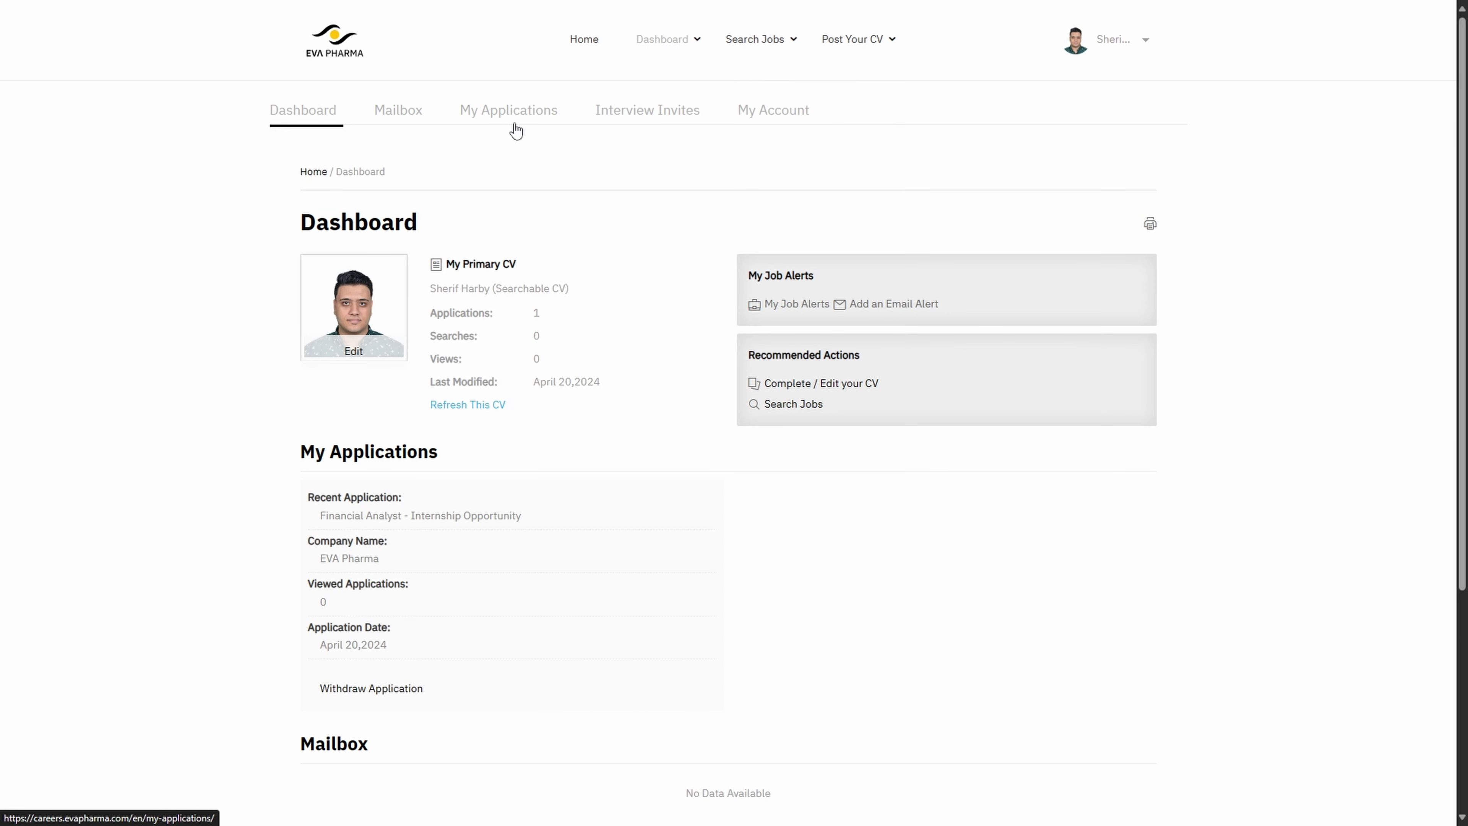
{"action": "left_click", "coordinate": [517, 123]}
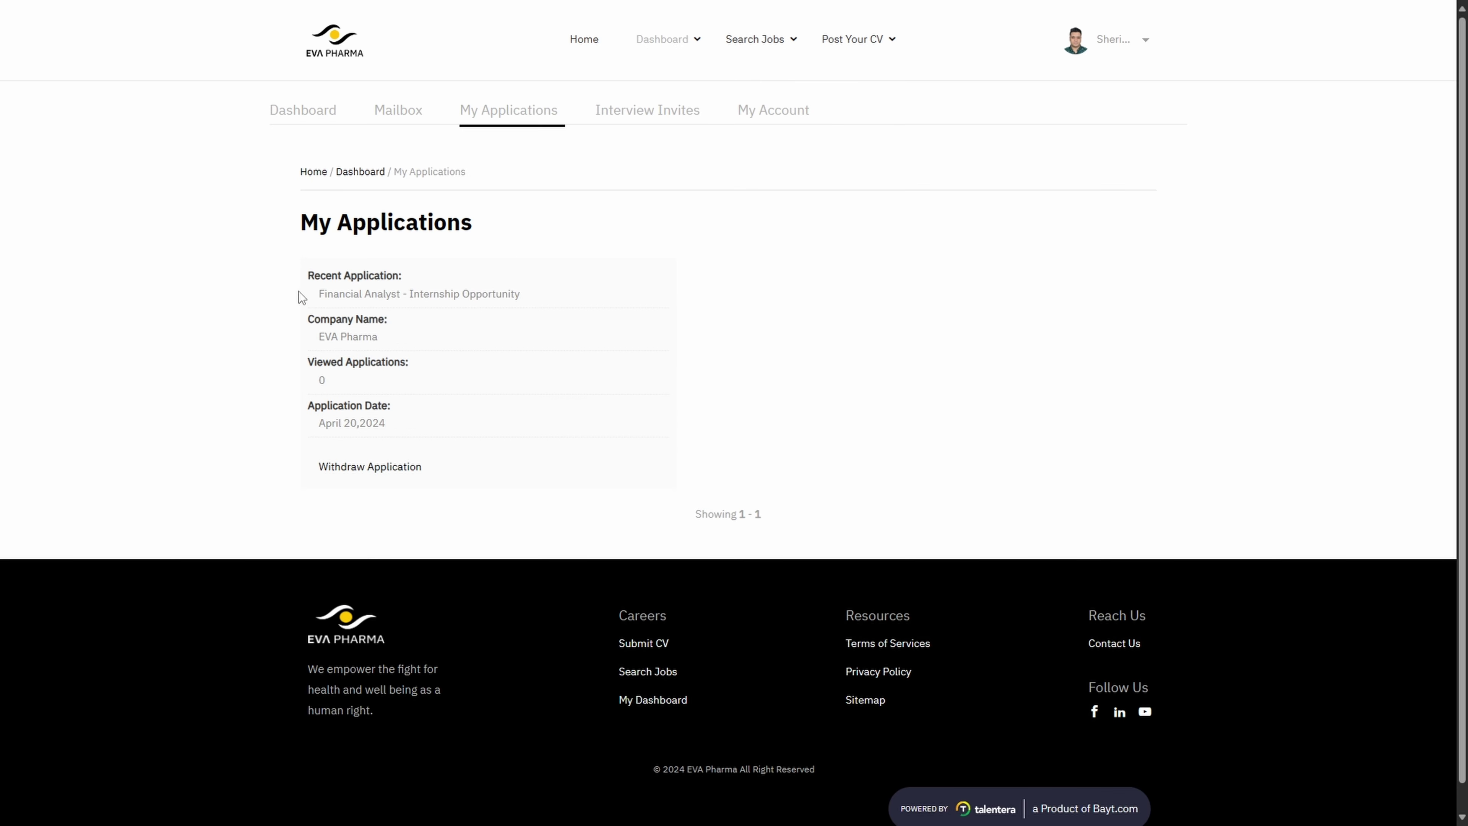
{"action": "left_click_drag", "start_coordinate": [315, 363], "coordinate": [511, 445]}
{"action": "left_click", "coordinate": [501, 454]}
{"action": "left_click", "coordinate": [622, 351]}
{"action": "left_click", "coordinate": [572, 338]}
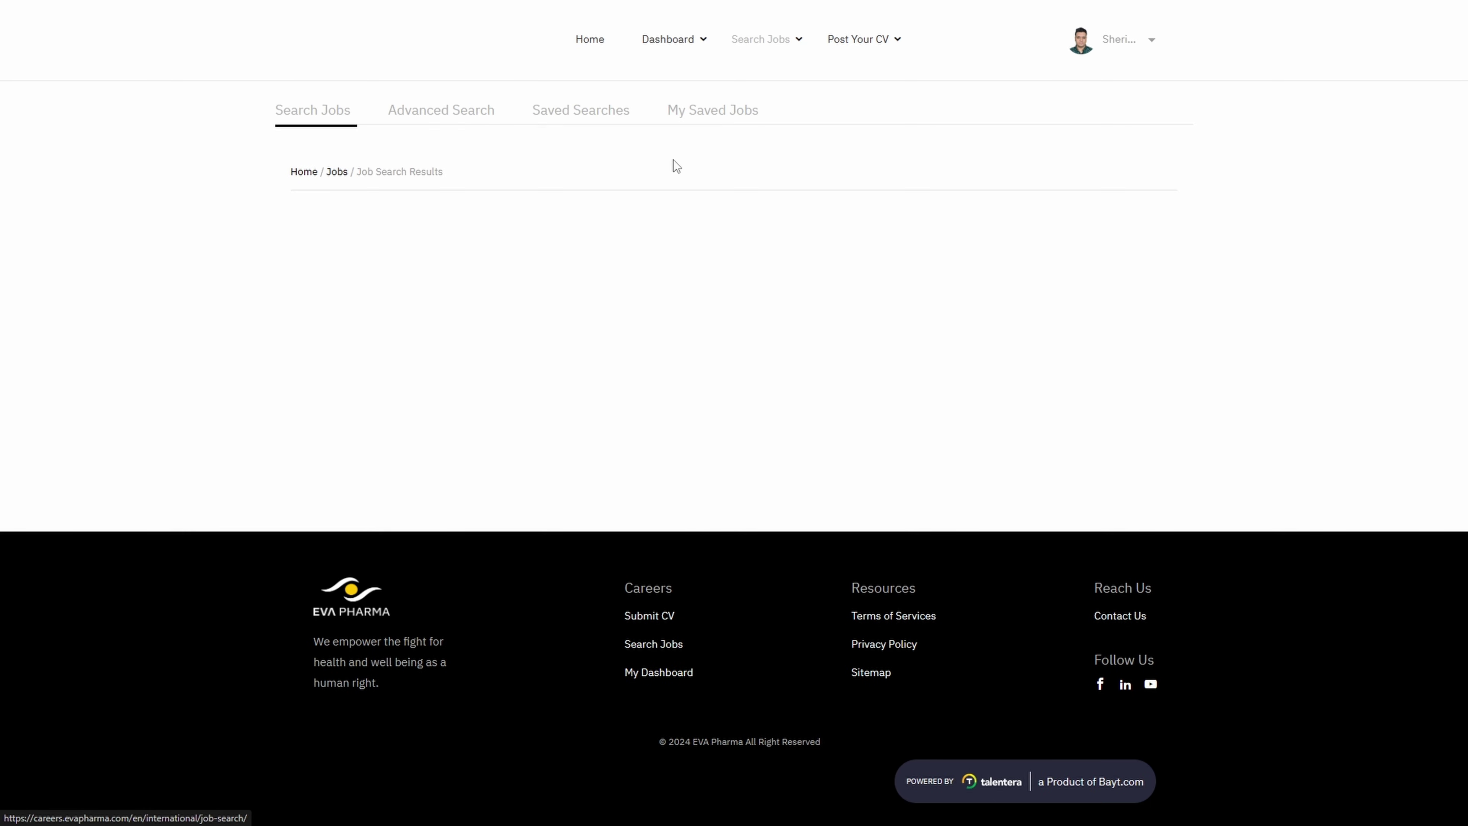
Reload the job search, open the advanced search form, and set the location to Egypt
{"action": "left_click", "coordinate": [759, 40]}
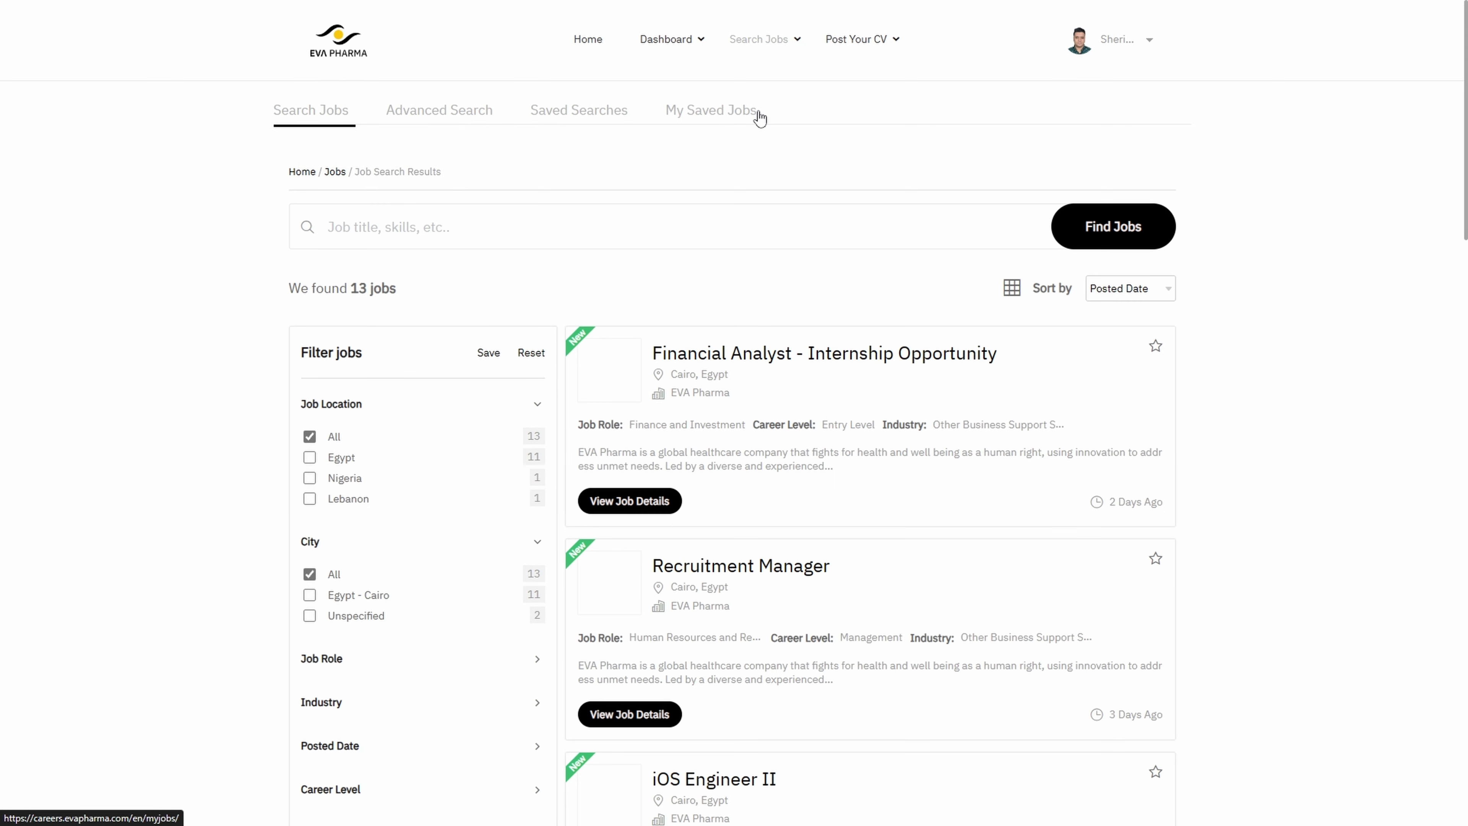
{"action": "left_click", "coordinate": [448, 121]}
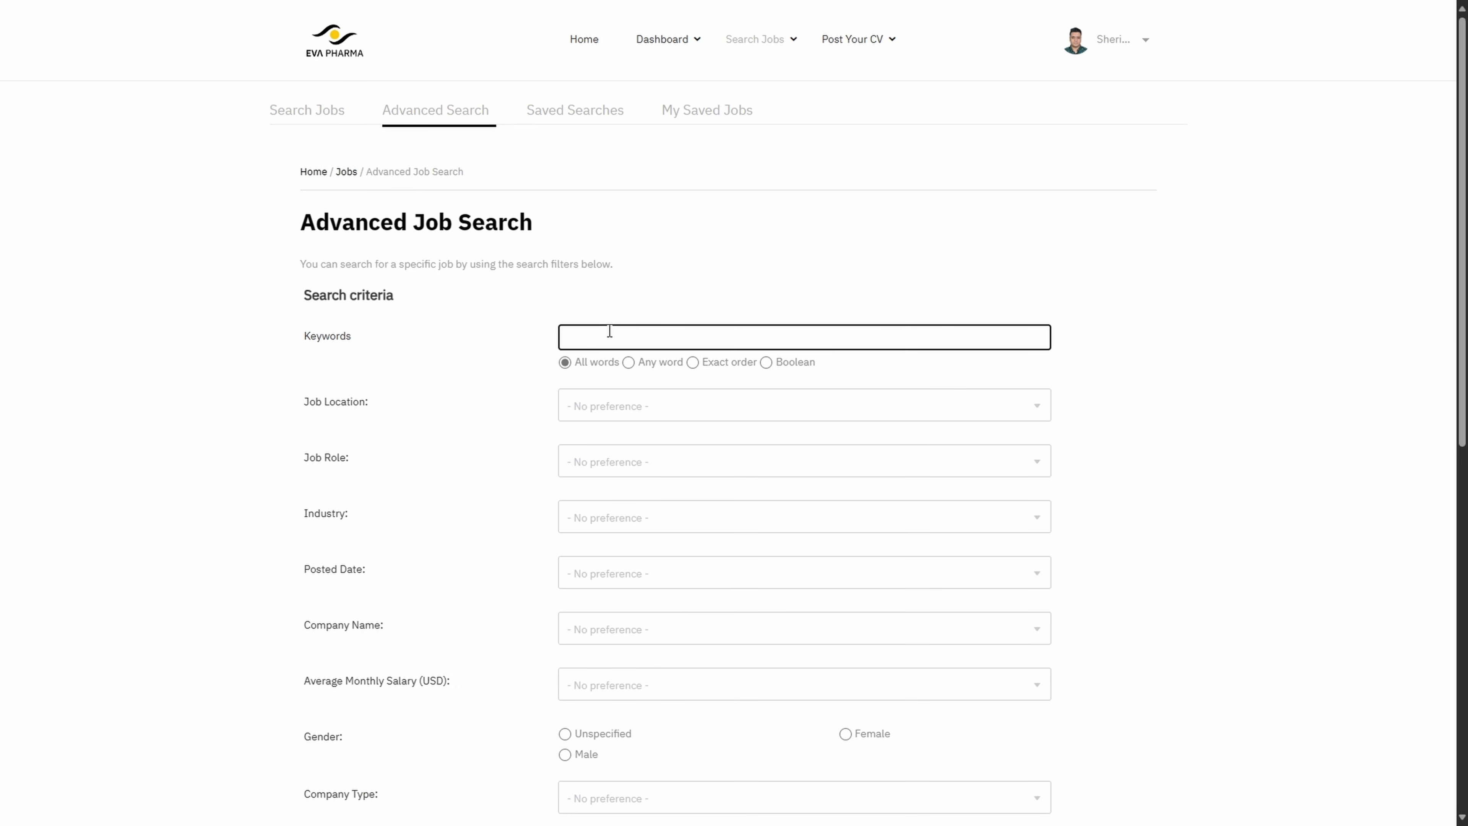
{"action": "left_click", "coordinate": [492, 397]}
{"action": "scroll", "coordinate": [475, 426], "scroll_direction": "down", "scroll_amount": 1}
{"action": "scroll", "coordinate": [635, 421], "scroll_direction": "up", "scroll_amount": 1}
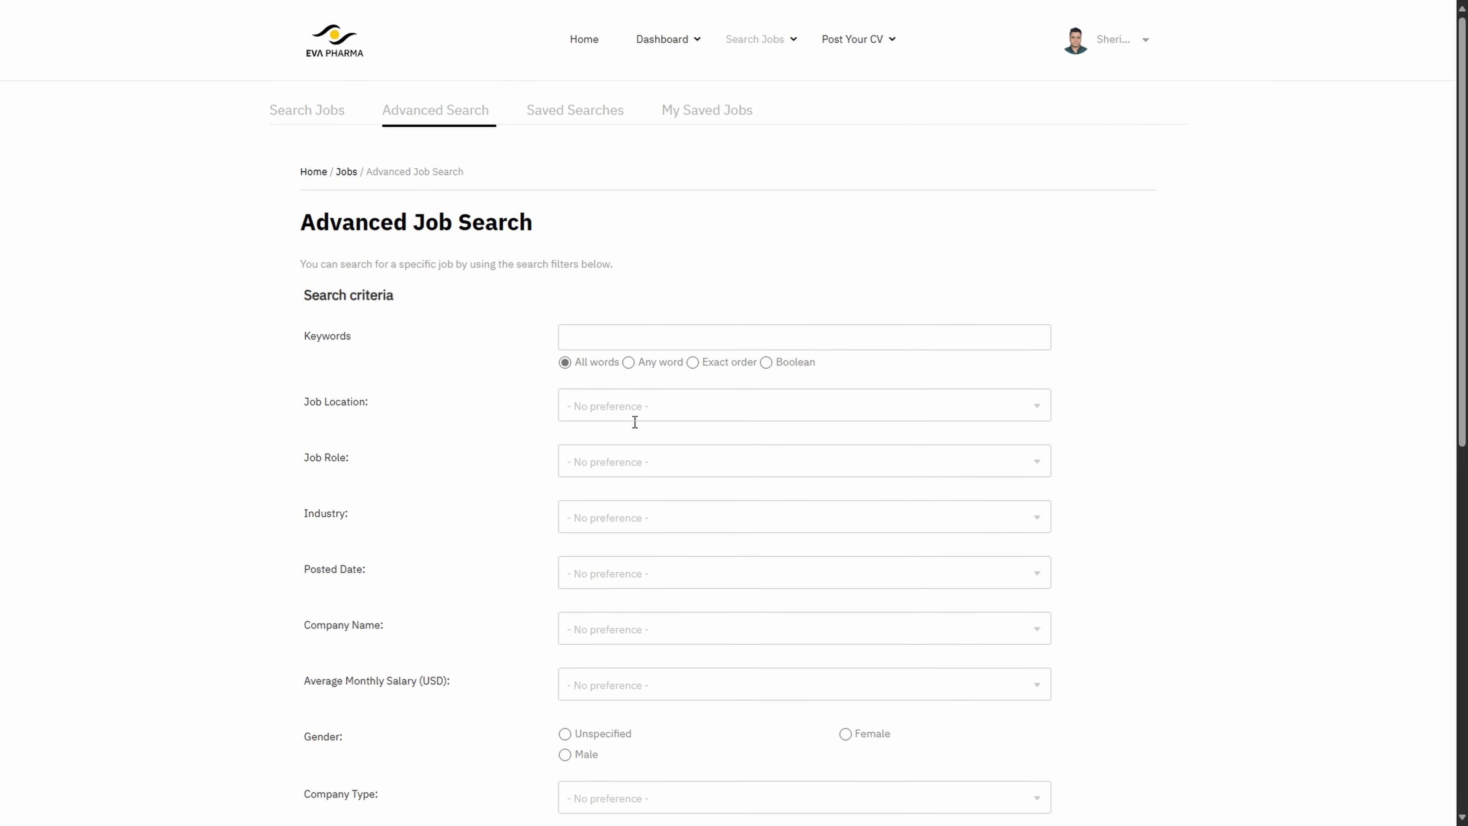
{"action": "left_click", "coordinate": [629, 413]}
{"action": "type", "text": "eg"}
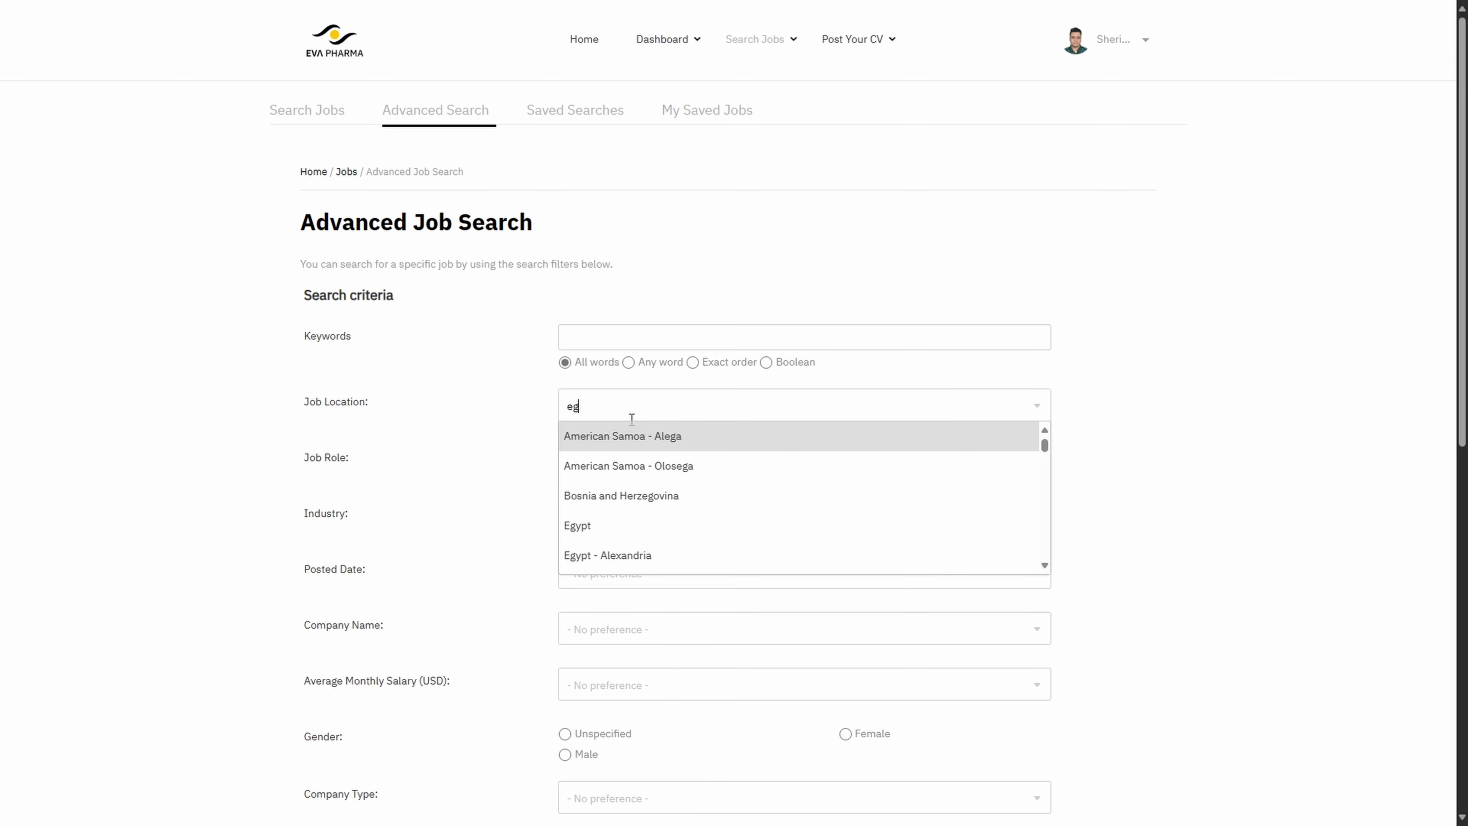
{"action": "left_click", "coordinate": [619, 523]}
Set Employment Status to Internship and tick Internship and Employee employment types
{"action": "scroll", "coordinate": [629, 360], "scroll_direction": "down", "scroll_amount": 2}
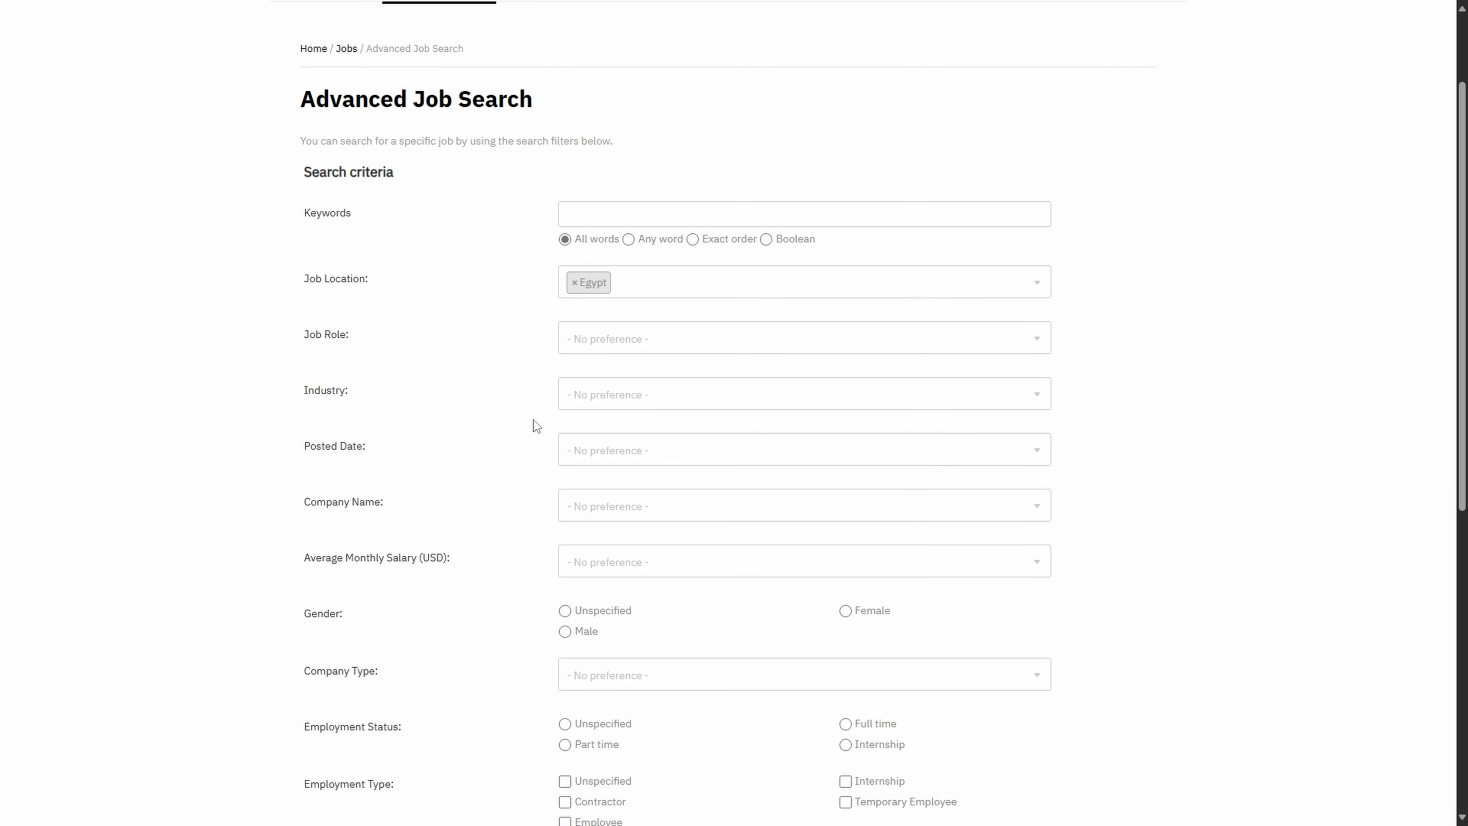
{"action": "scroll", "coordinate": [531, 427], "scroll_direction": "down", "scroll_amount": 3}
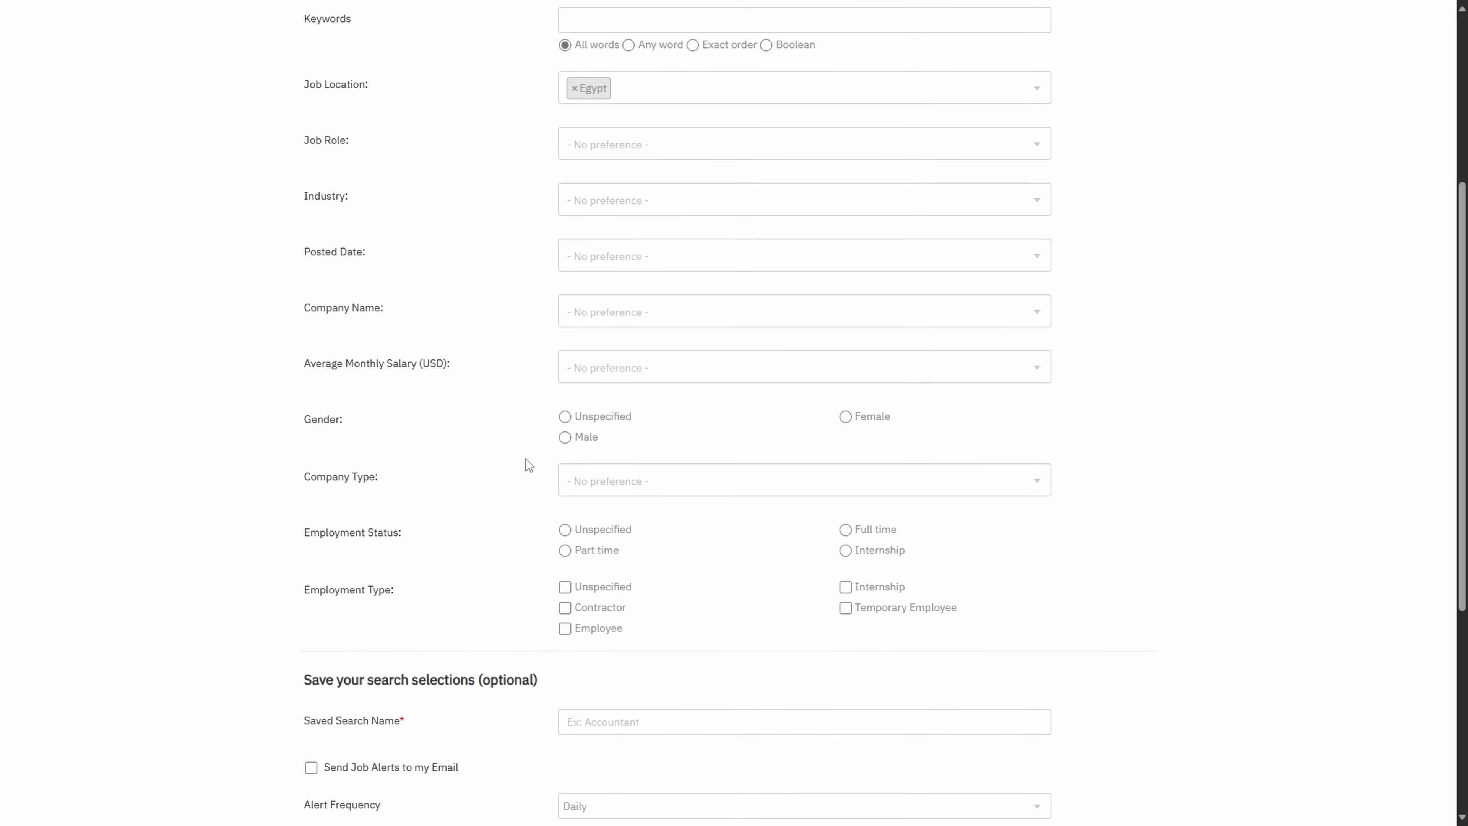
{"action": "scroll", "coordinate": [451, 509], "scroll_direction": "down", "scroll_amount": 1}
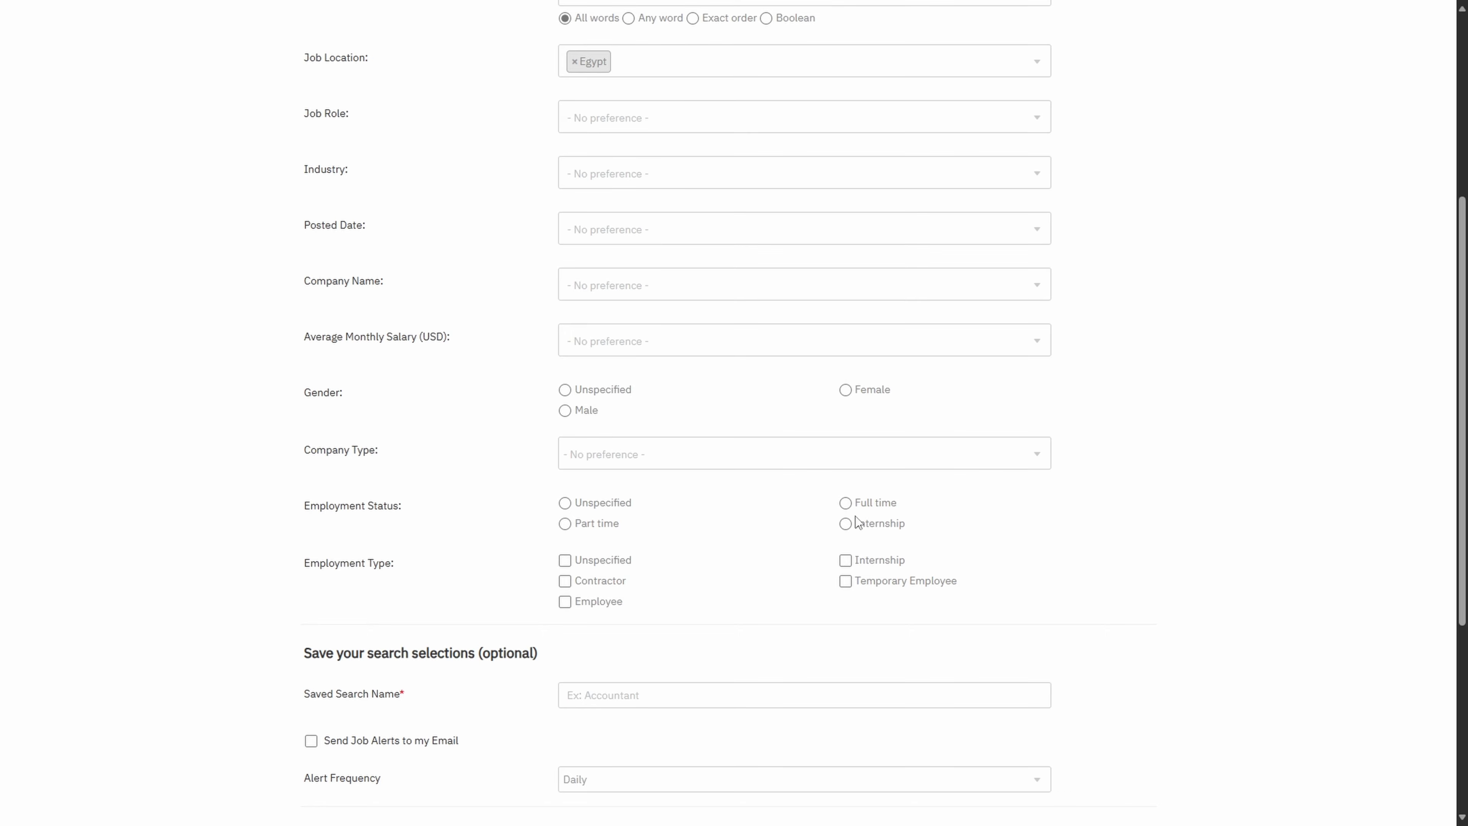
{"action": "left_click", "coordinate": [846, 524]}
{"action": "left_click", "coordinate": [855, 564]}
{"action": "left_click", "coordinate": [565, 601]}
{"action": "scroll", "coordinate": [691, 592], "scroll_direction": "down", "scroll_amount": 6}
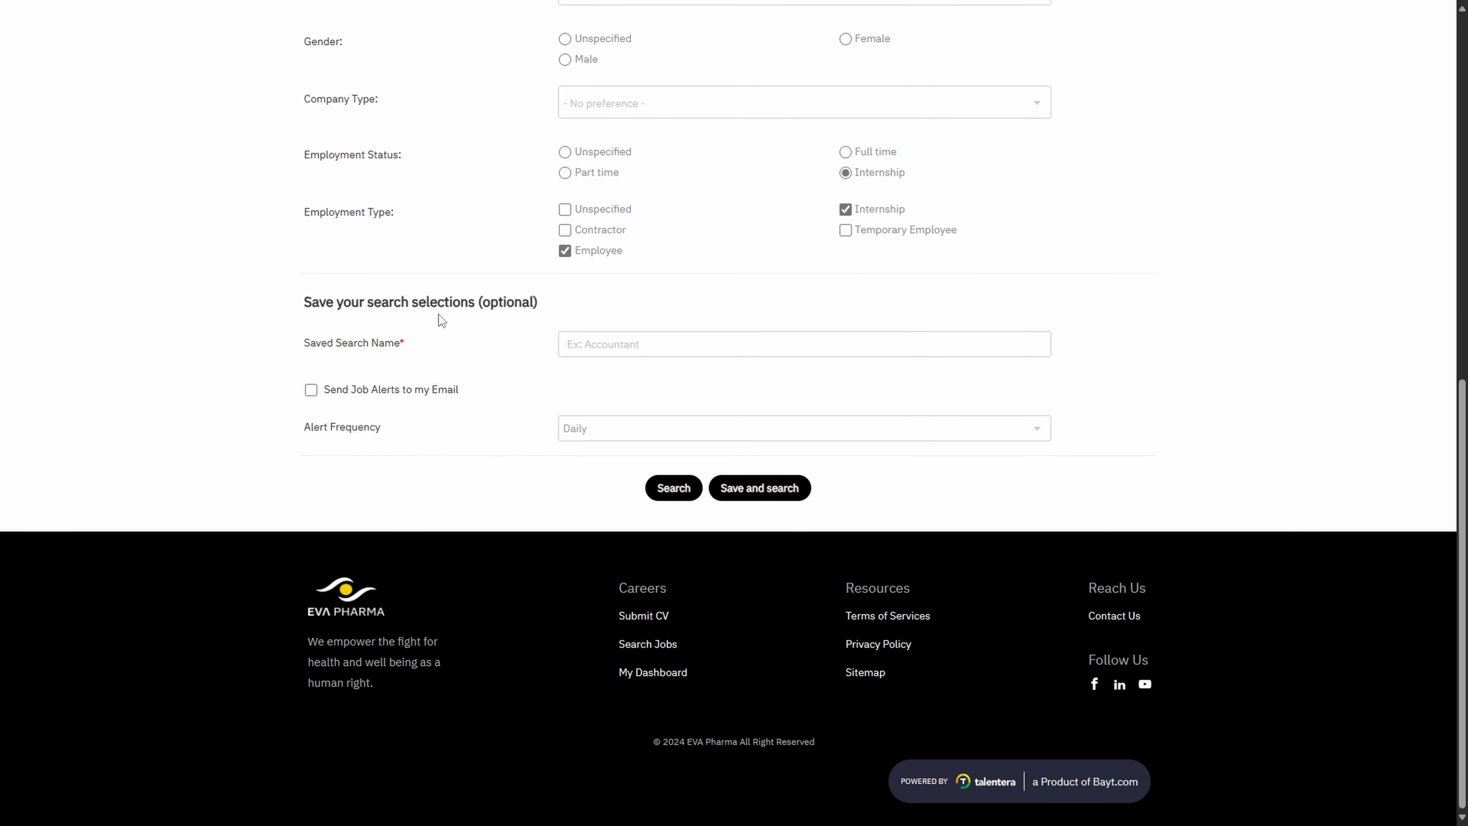
Begin the saved search name and choose Accounting/Banking/Finance as the job role
{"action": "left_click", "coordinate": [569, 354]}
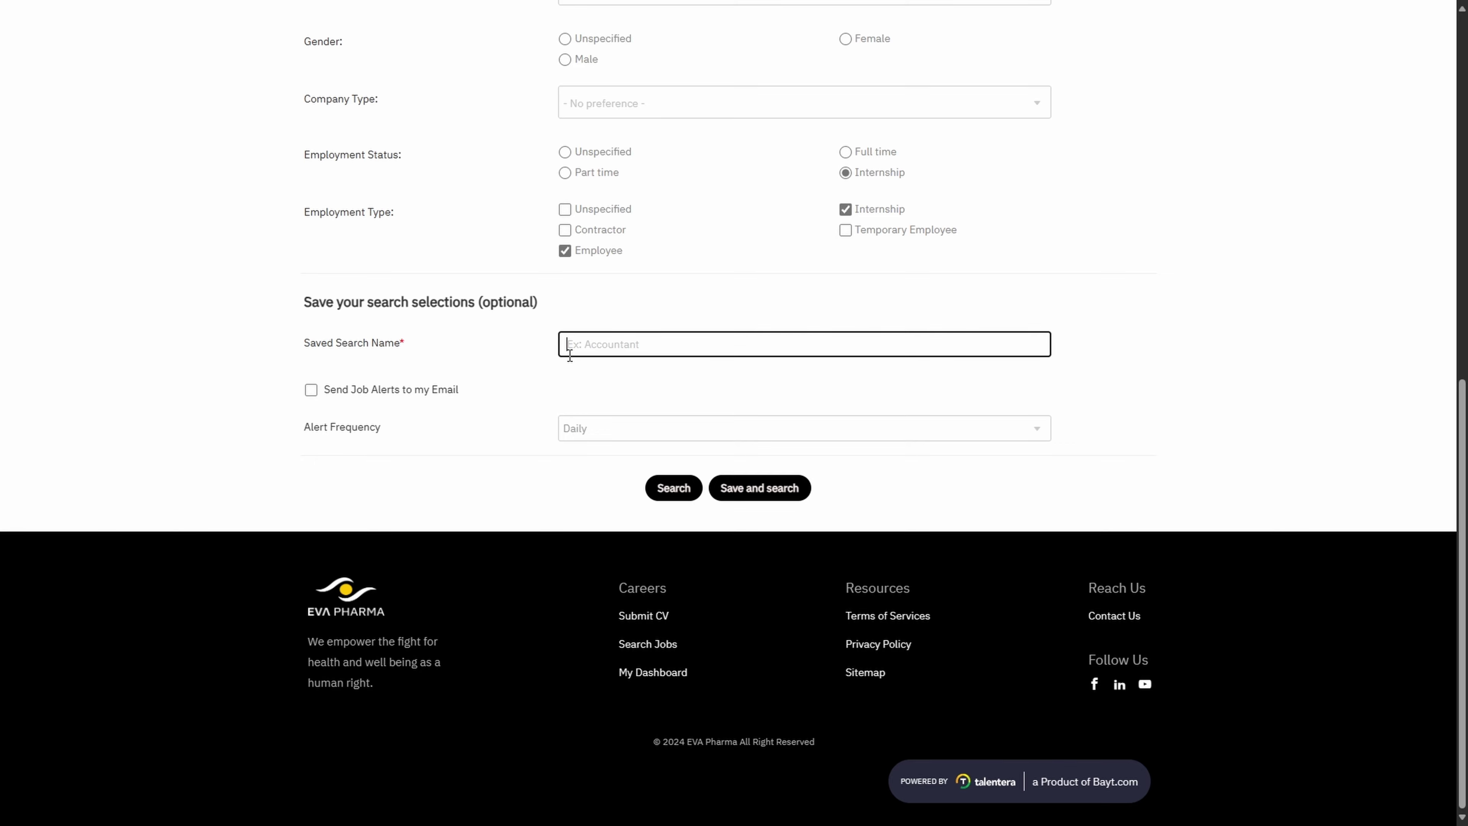
{"action": "type", "text": "intern"}
{"action": "scroll", "coordinate": [524, 354], "scroll_direction": "up", "scroll_amount": 9}
{"action": "left_click", "coordinate": [602, 264]}
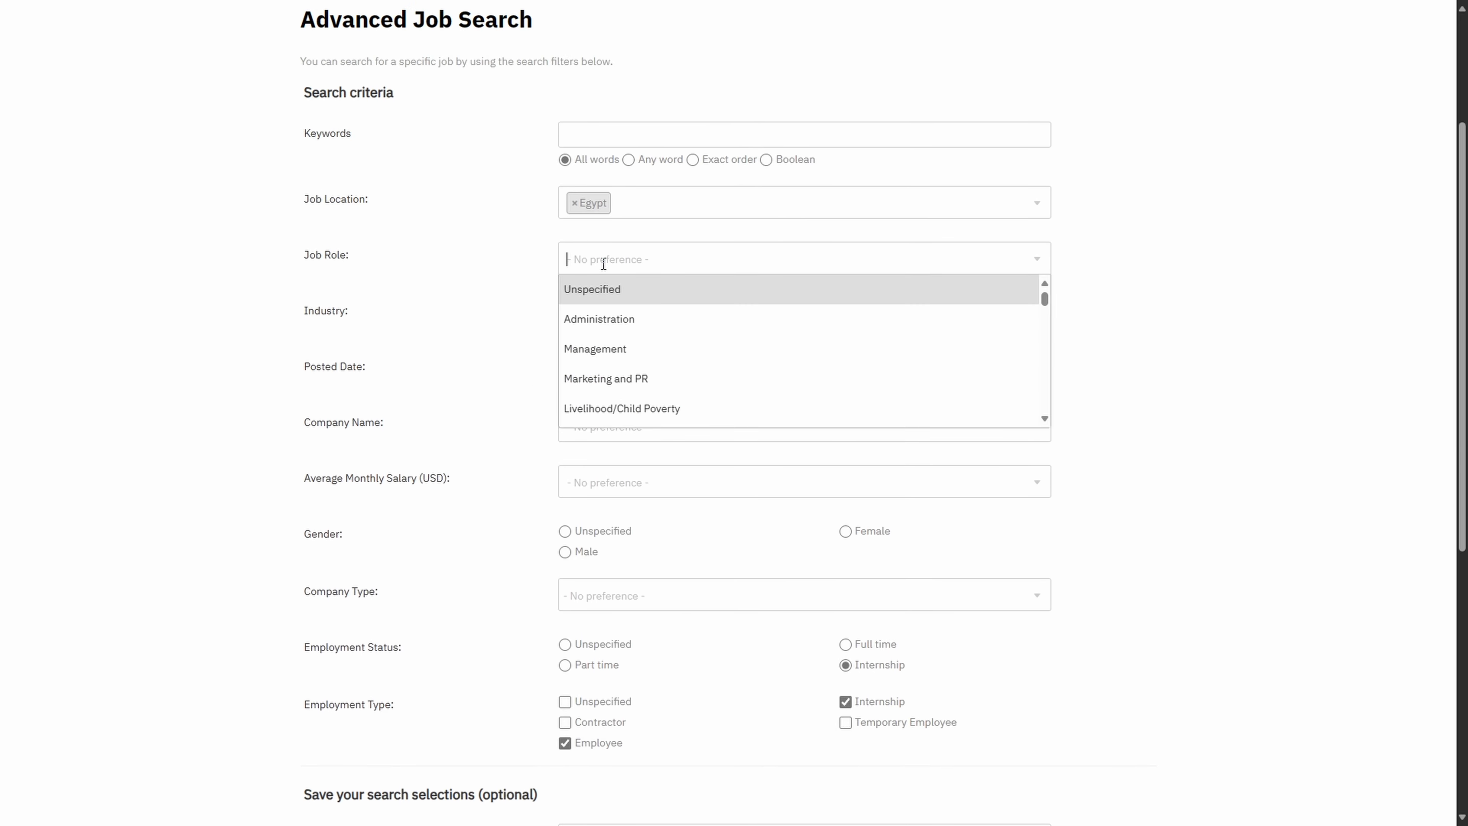
{"action": "scroll", "coordinate": [1034, 326], "scroll_direction": "down", "scroll_amount": 2}
{"action": "type", "text": "acc"}
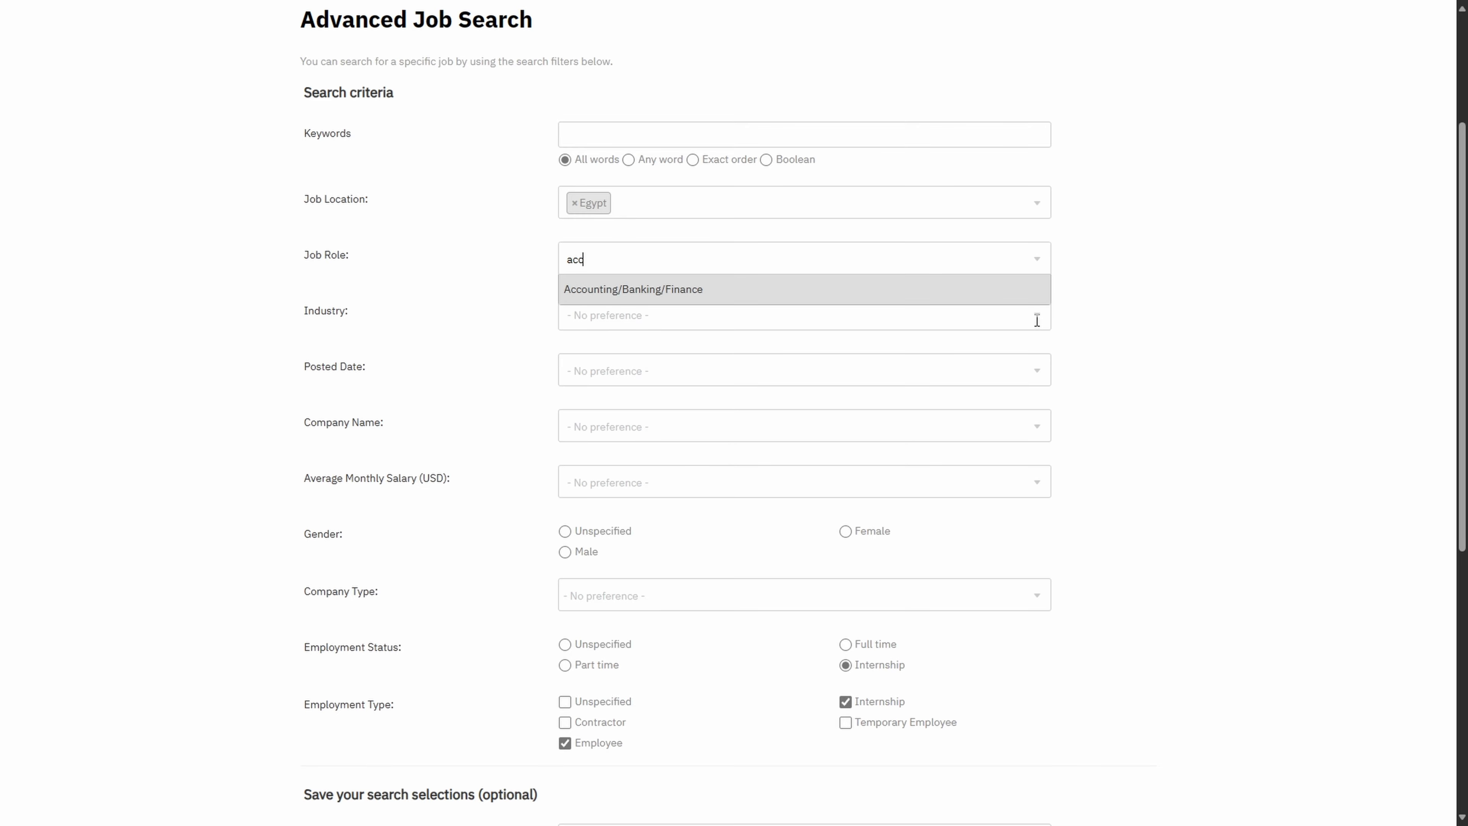
{"action": "left_click", "coordinate": [675, 296]}
{"action": "scroll", "coordinate": [439, 385], "scroll_direction": "down", "scroll_amount": 8}
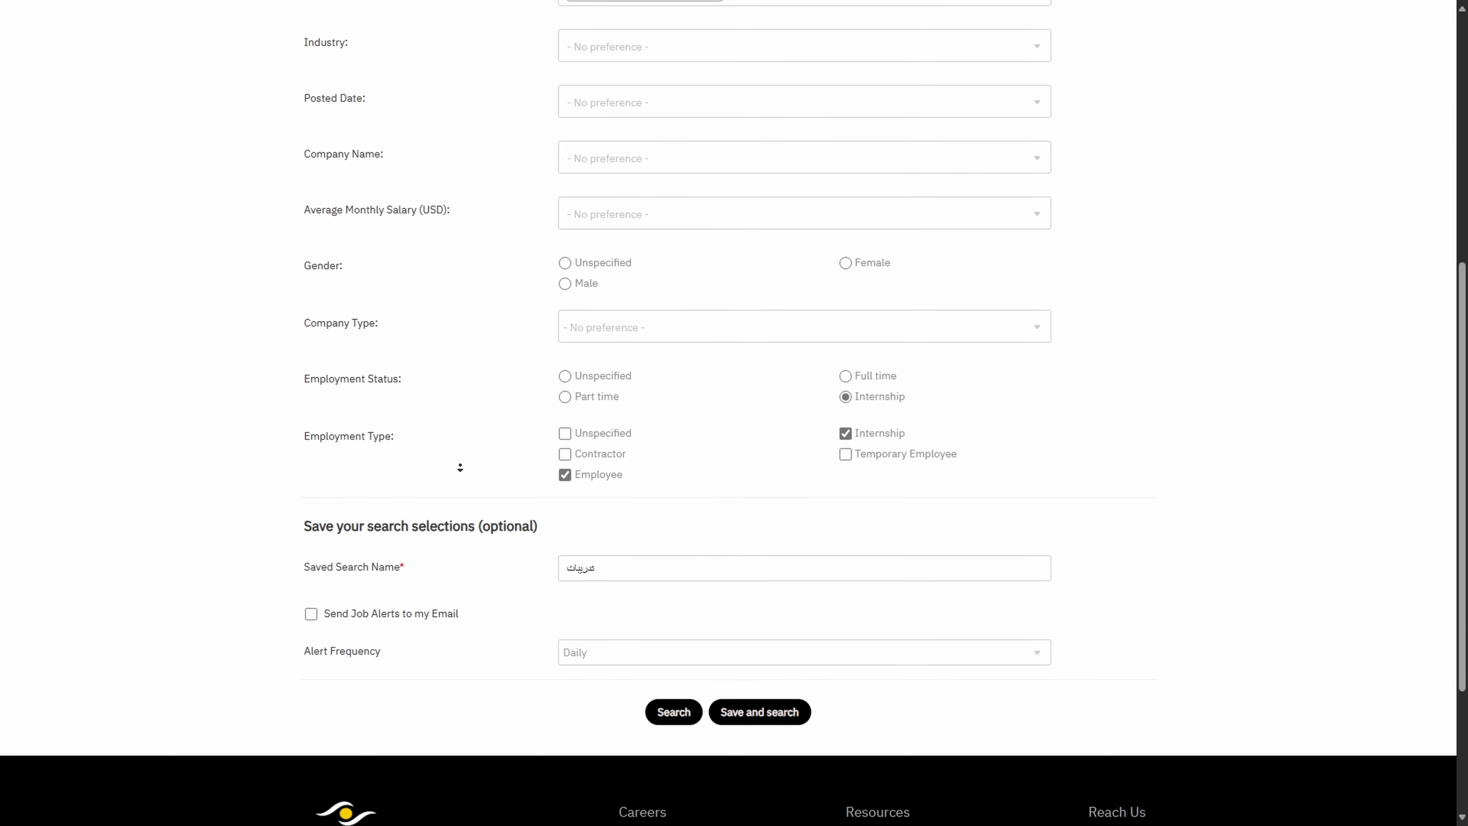
Name the saved search تدريبات المحاسبة and enable email job alerts with Daily frequency
{"action": "left_click", "coordinate": [663, 346]}
{"action": "type", "text": "hglphsfm"}
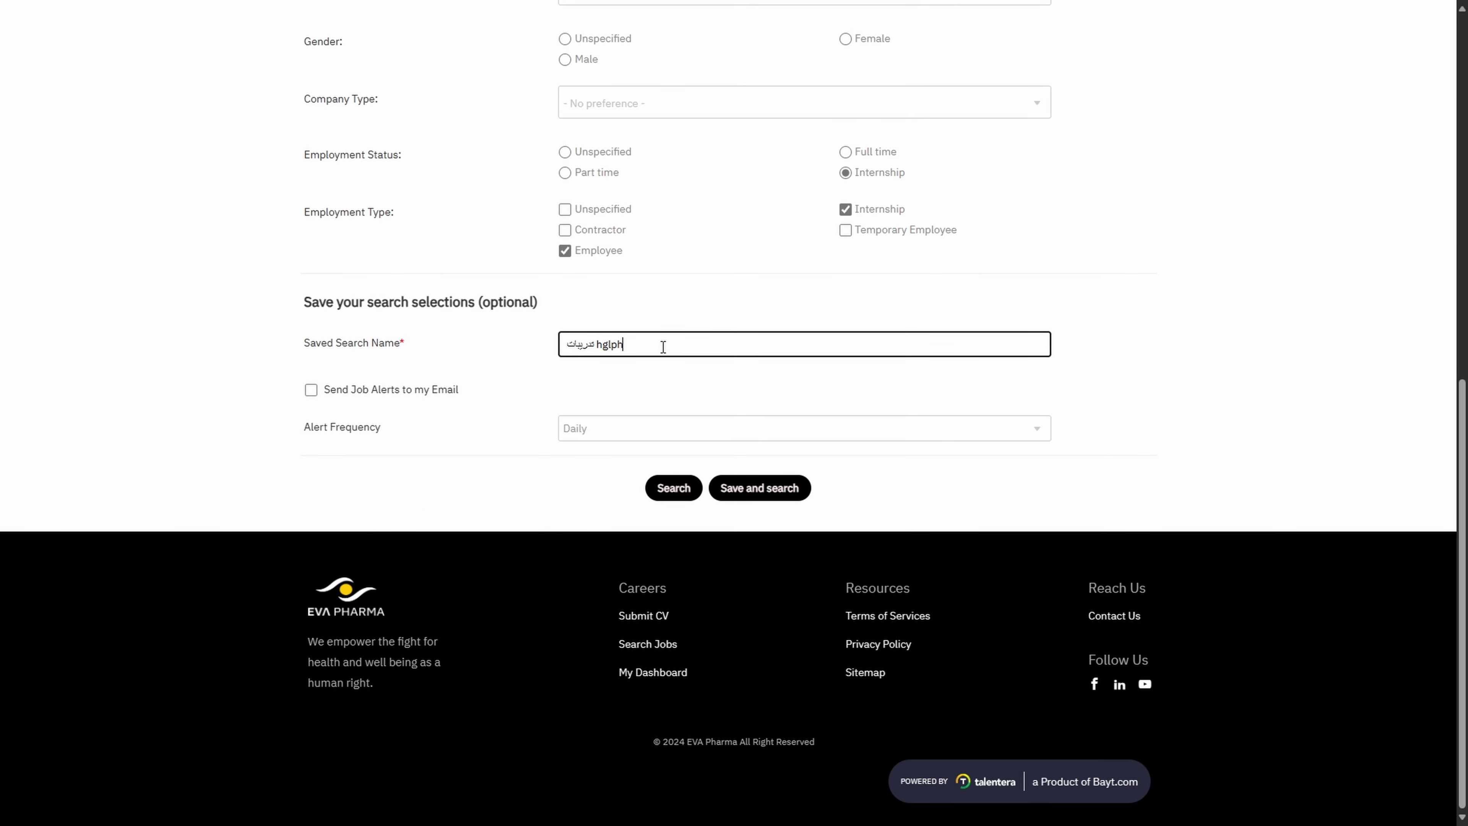
{"action": "left_click", "coordinate": [311, 391]}
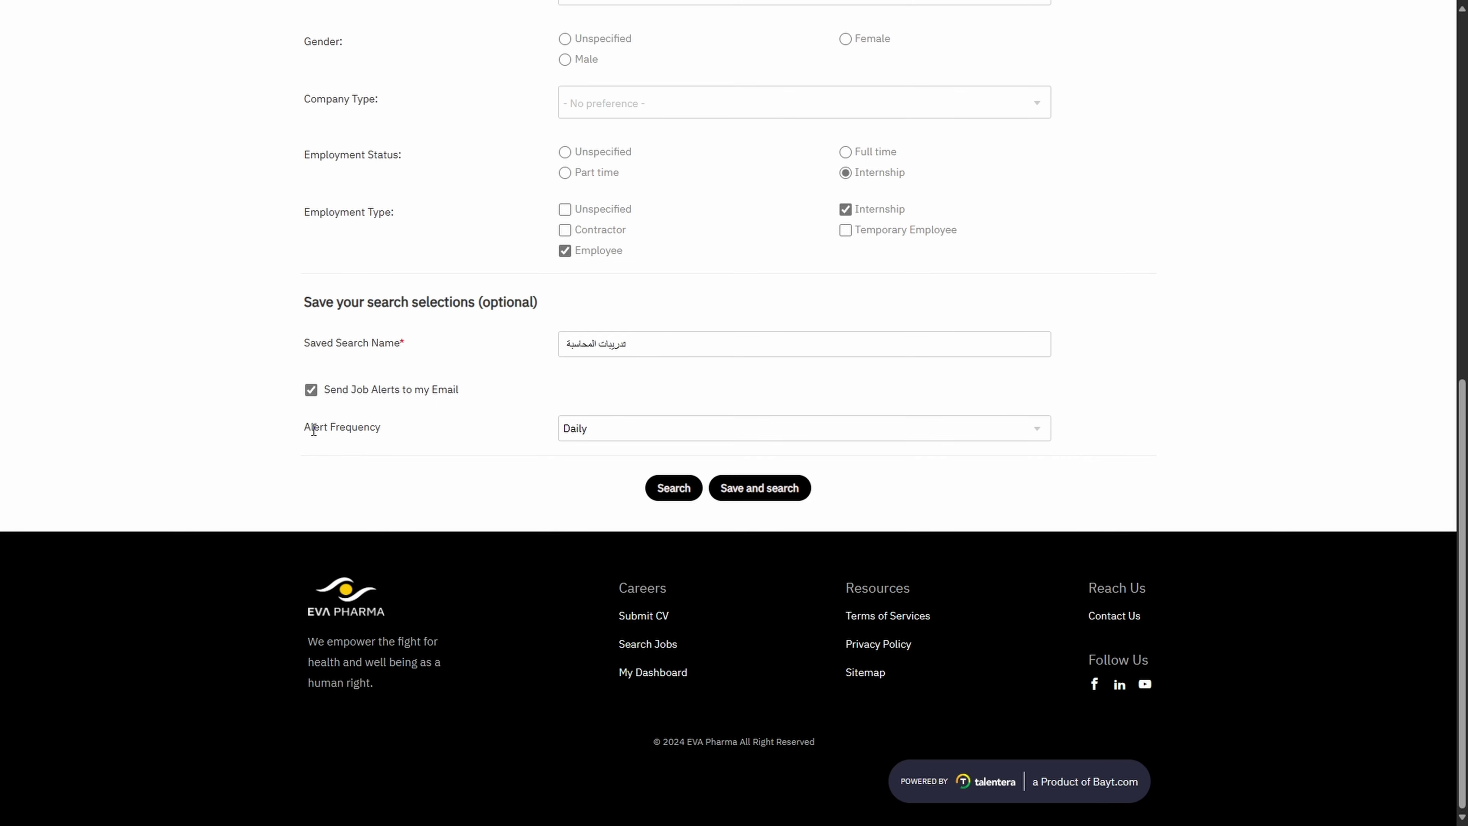
{"action": "left_click", "coordinate": [563, 430]}
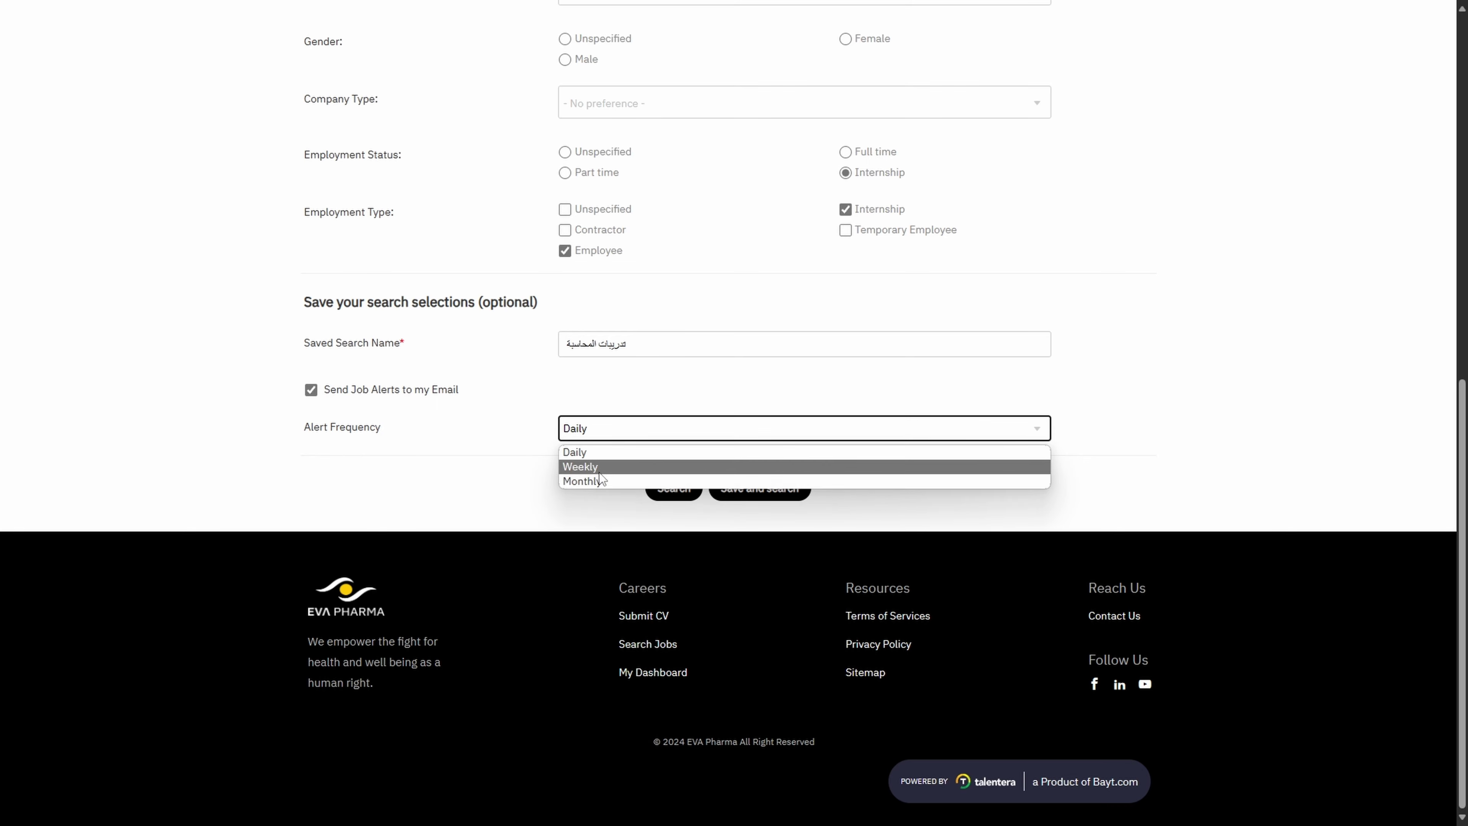
{"action": "left_click", "coordinate": [574, 453]}
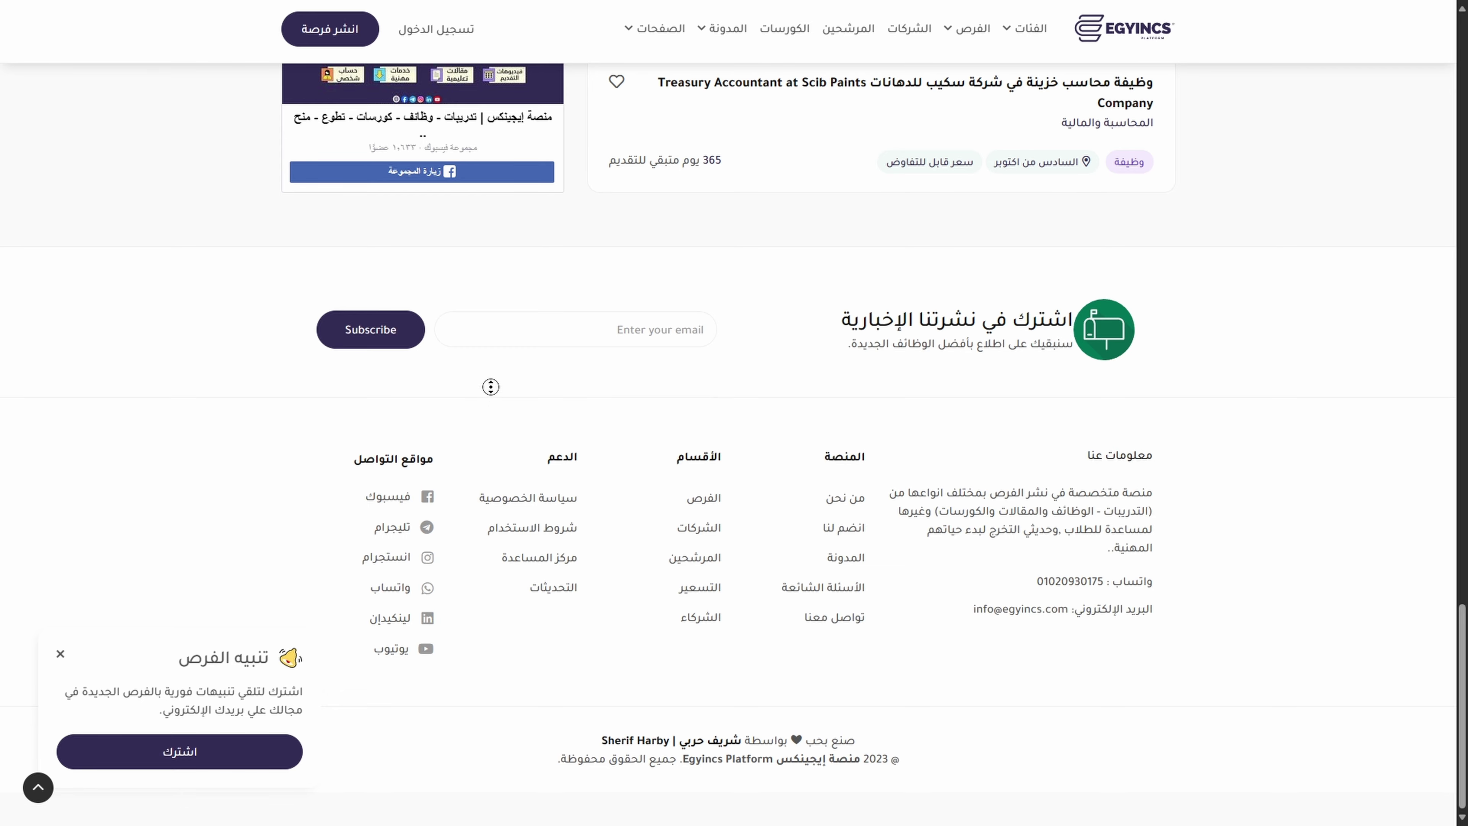
Return to the top of the Egyincs EVA Pharma Financial Analyst Internship listing
{"action": "scroll", "coordinate": [491, 405], "scroll_direction": "up", "scroll_amount": 8}
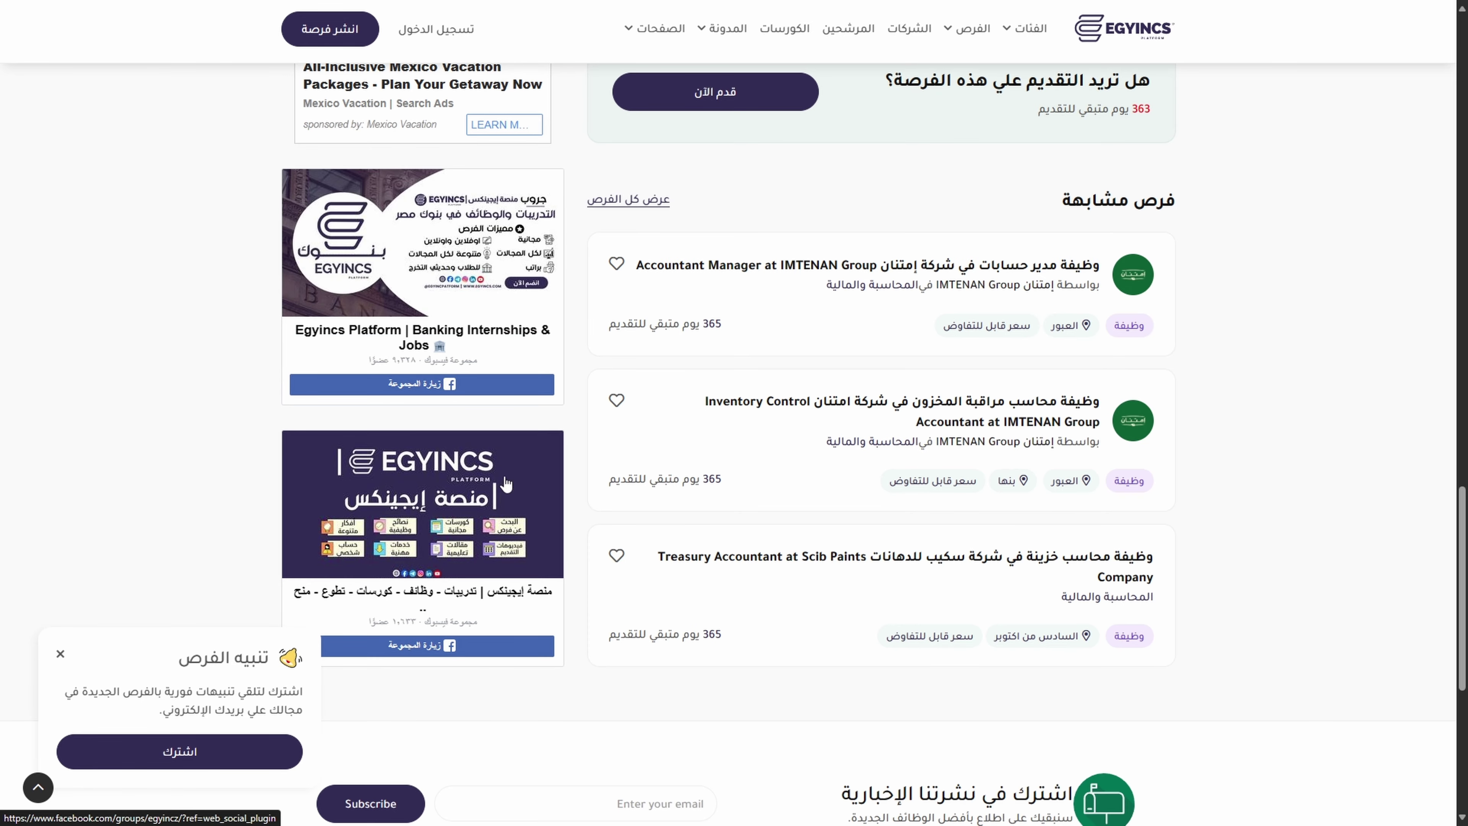
{"action": "key", "text": "Home"}
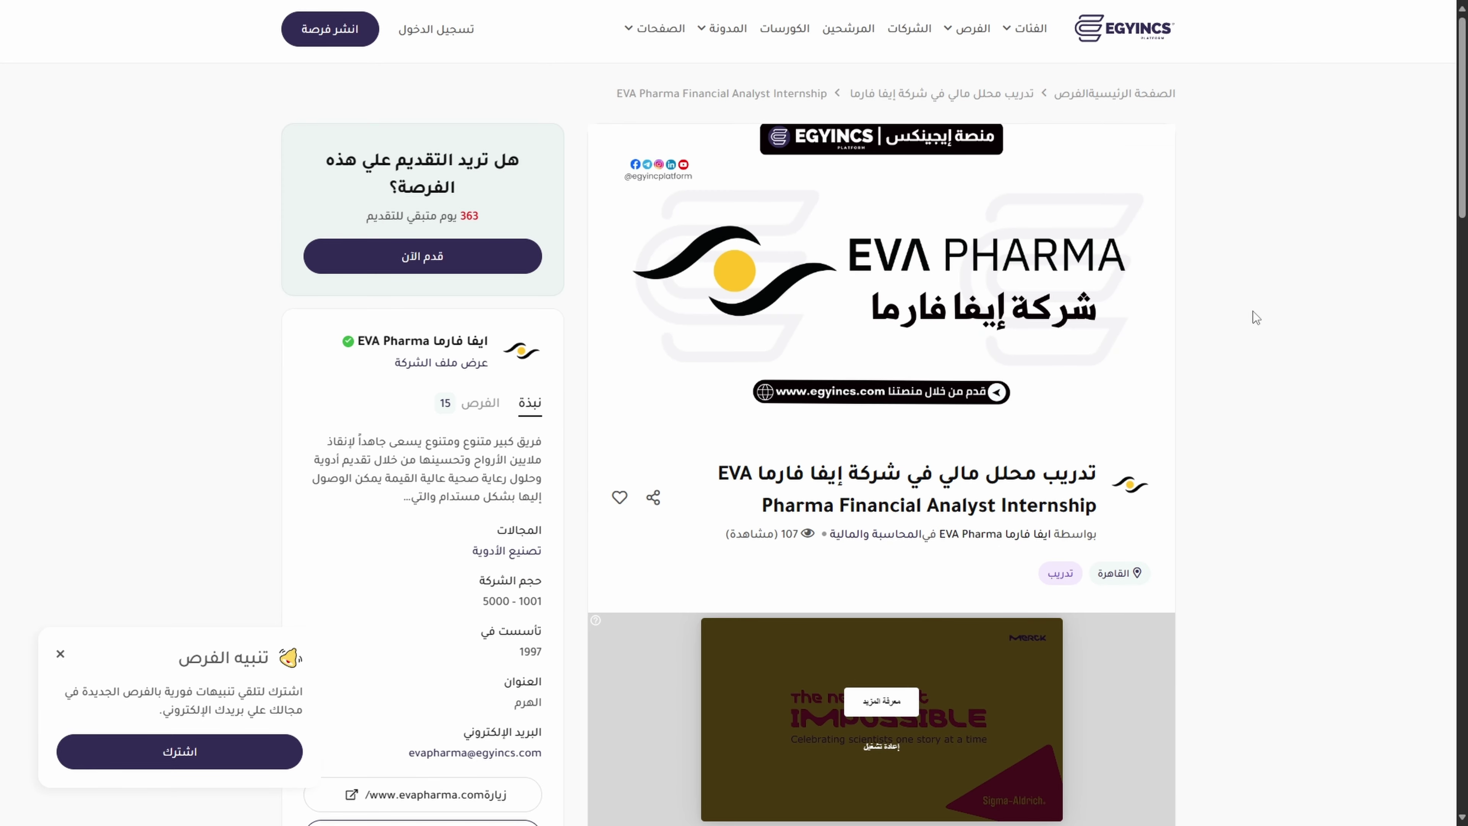
From the Egyincs home page, set the opportunity type to تدريب
{"action": "left_click", "coordinate": [1121, 41]}
{"action": "left_click", "coordinate": [809, 307]}
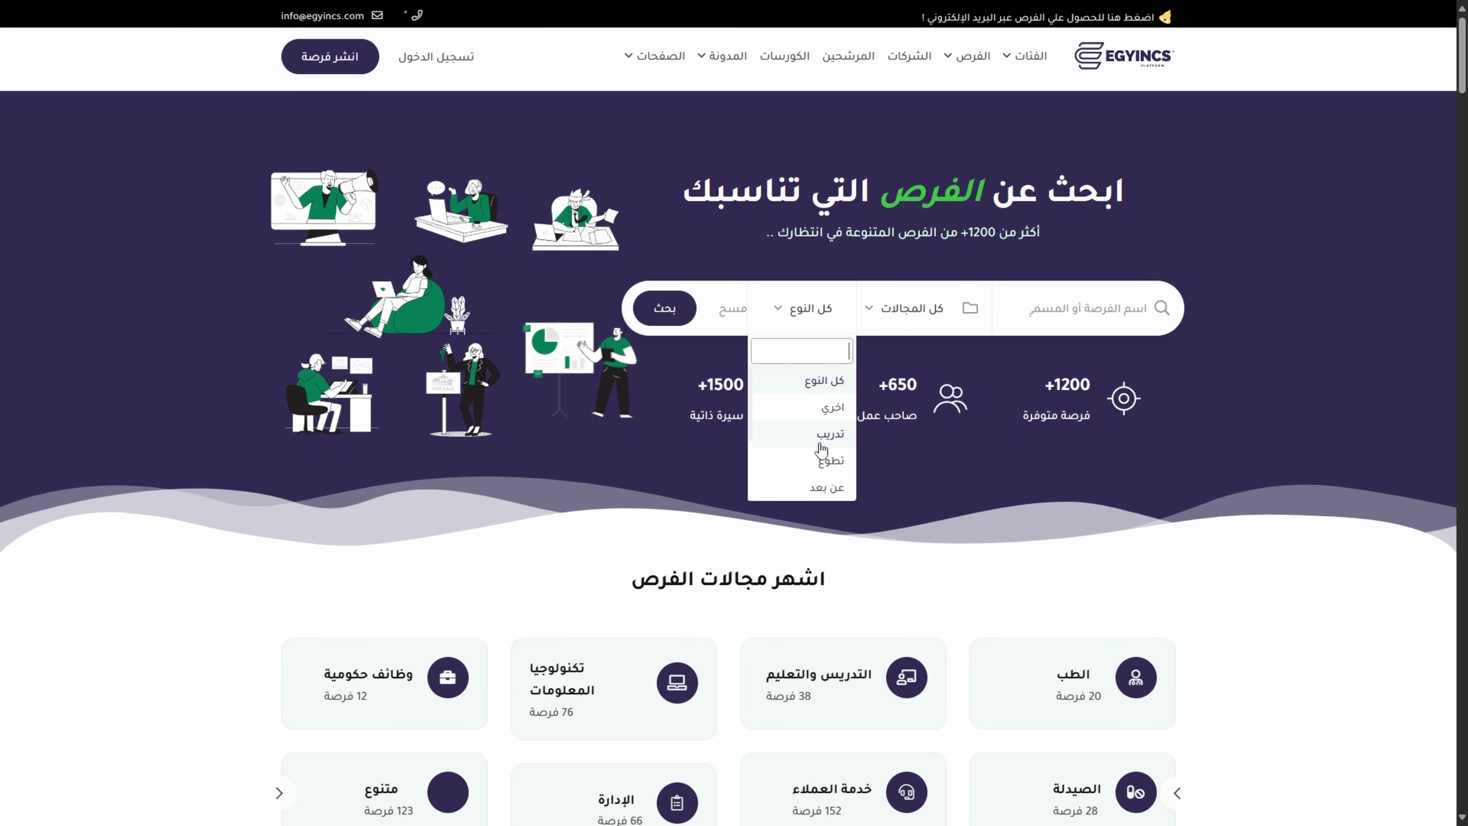
{"action": "left_click", "coordinate": [830, 433]}
{"action": "left_click", "coordinate": [806, 309]}
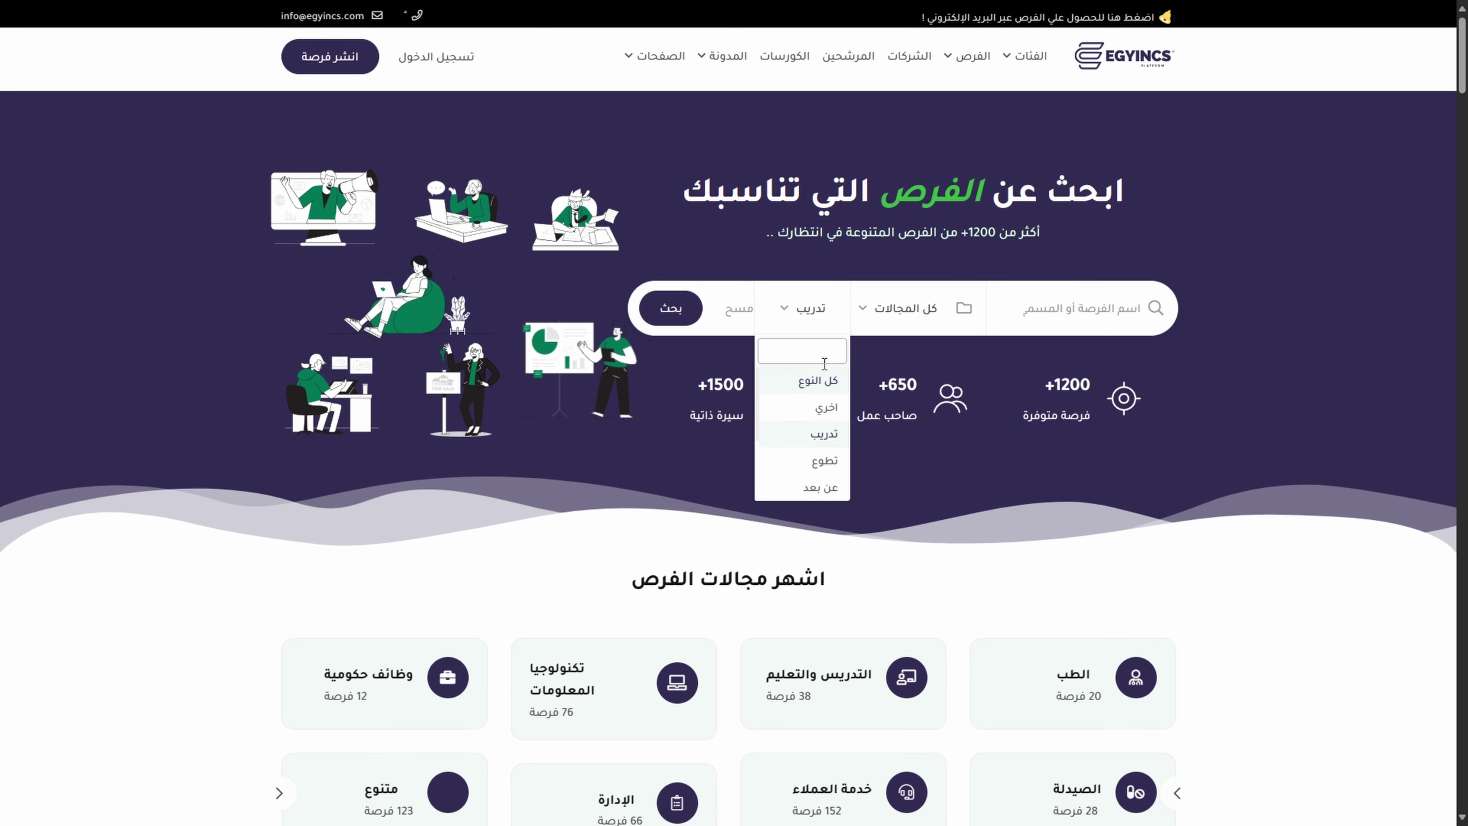
{"action": "scroll", "coordinate": [816, 434], "scroll_direction": "down", "scroll_amount": 2}
{"action": "left_click", "coordinate": [830, 433]}
{"action": "left_click", "coordinate": [809, 307]}
{"action": "scroll", "coordinate": [800, 427], "scroll_direction": "up", "scroll_amount": 2}
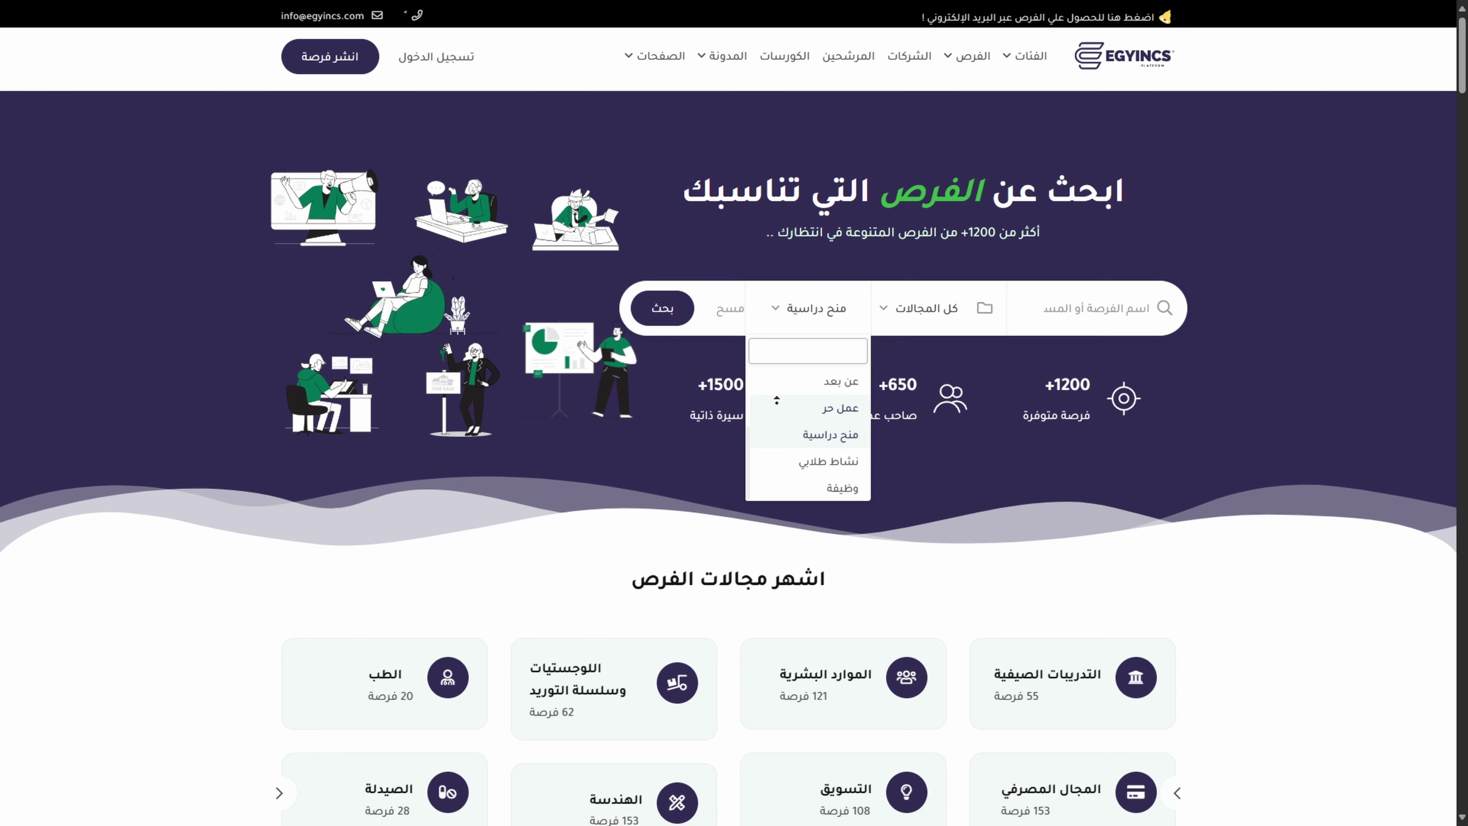
{"action": "scroll", "coordinate": [803, 440], "scroll_direction": "down", "scroll_amount": 2}
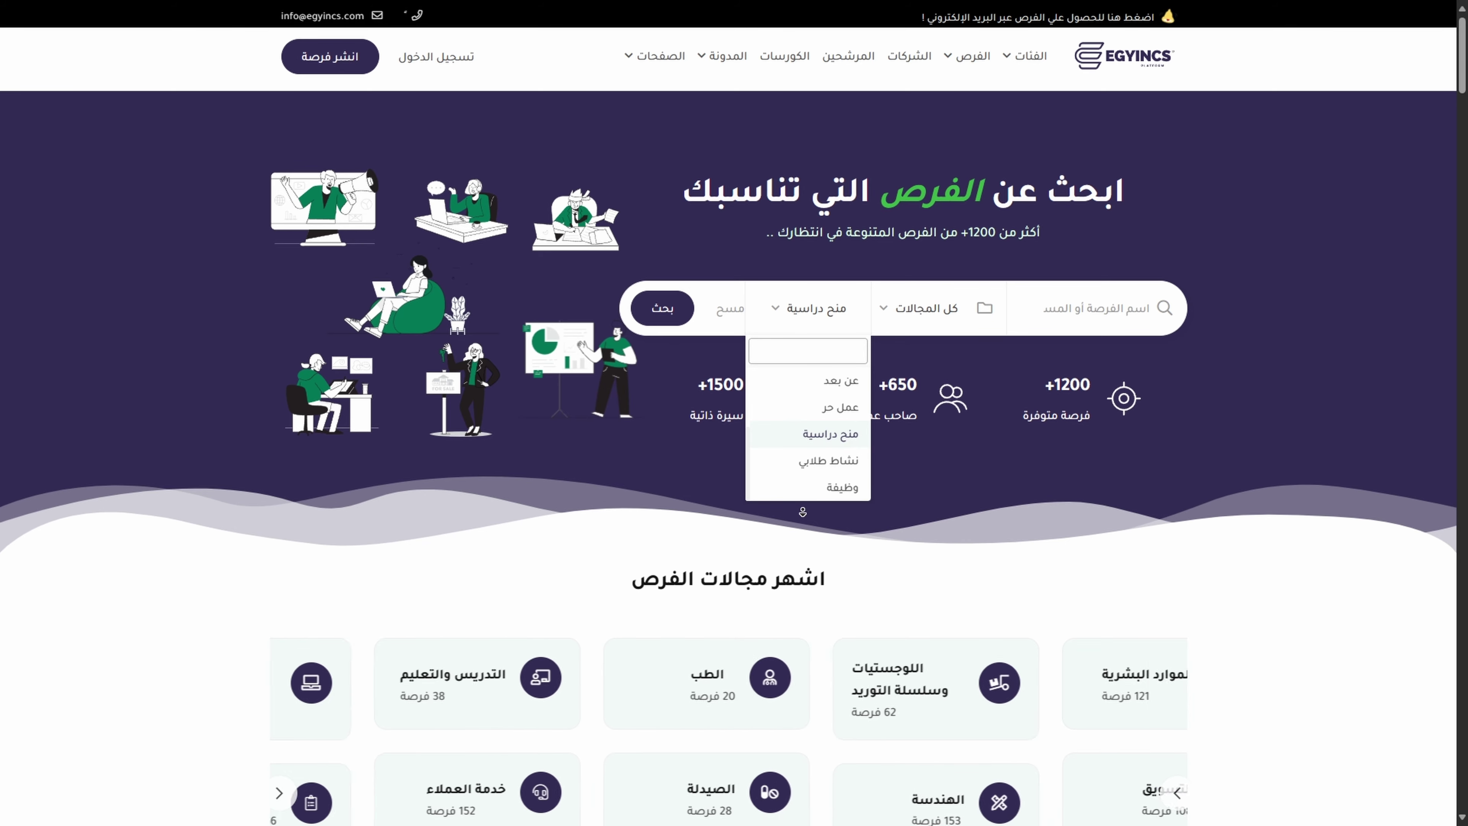
{"action": "scroll", "coordinate": [838, 437], "scroll_direction": "up", "scroll_amount": 3}
{"action": "left_click", "coordinate": [841, 435]}
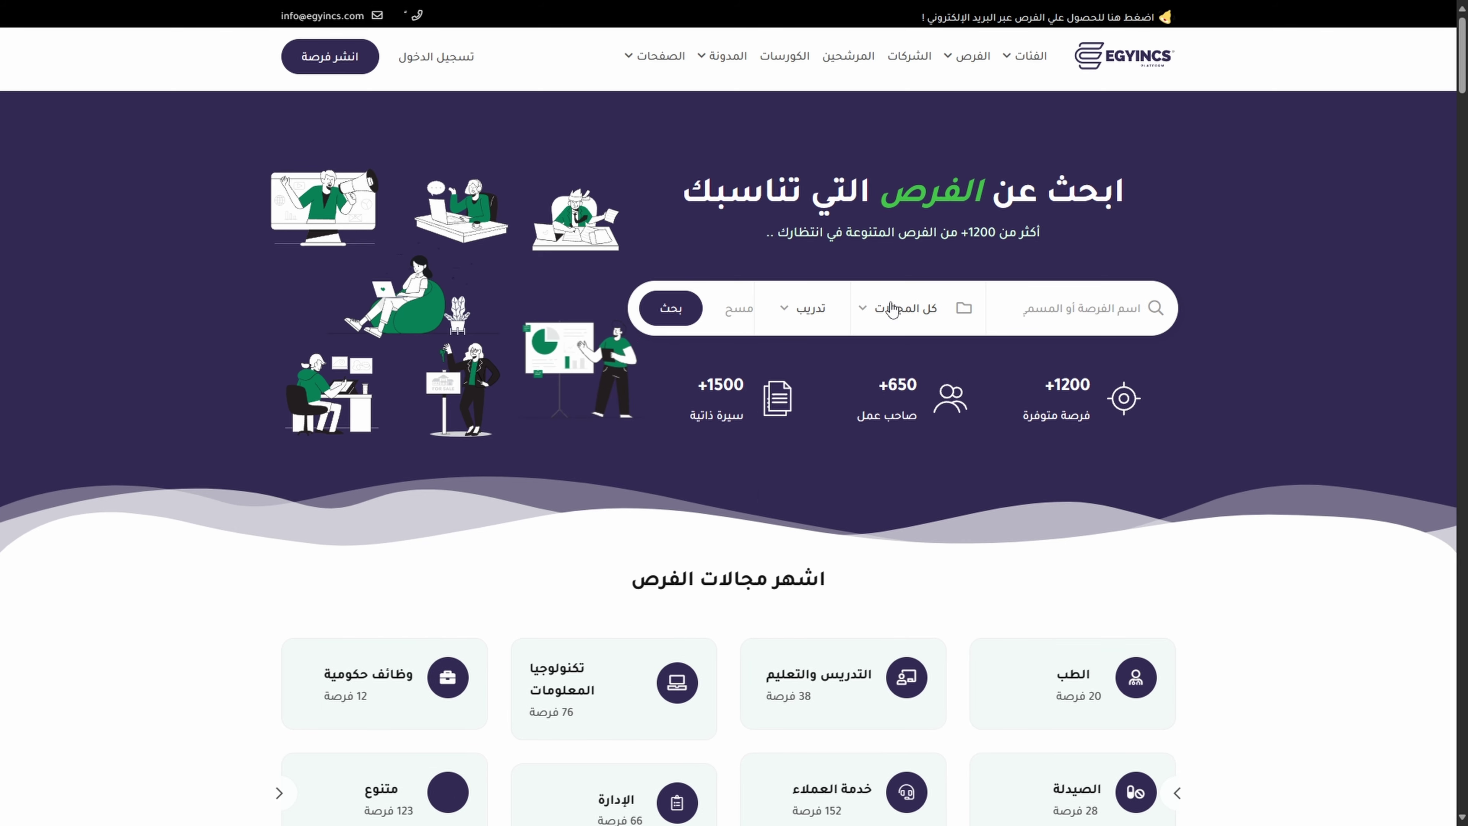
Choose the field المحاسبة والمالية, run the search, and view the second results page
{"action": "left_click", "coordinate": [927, 308]}
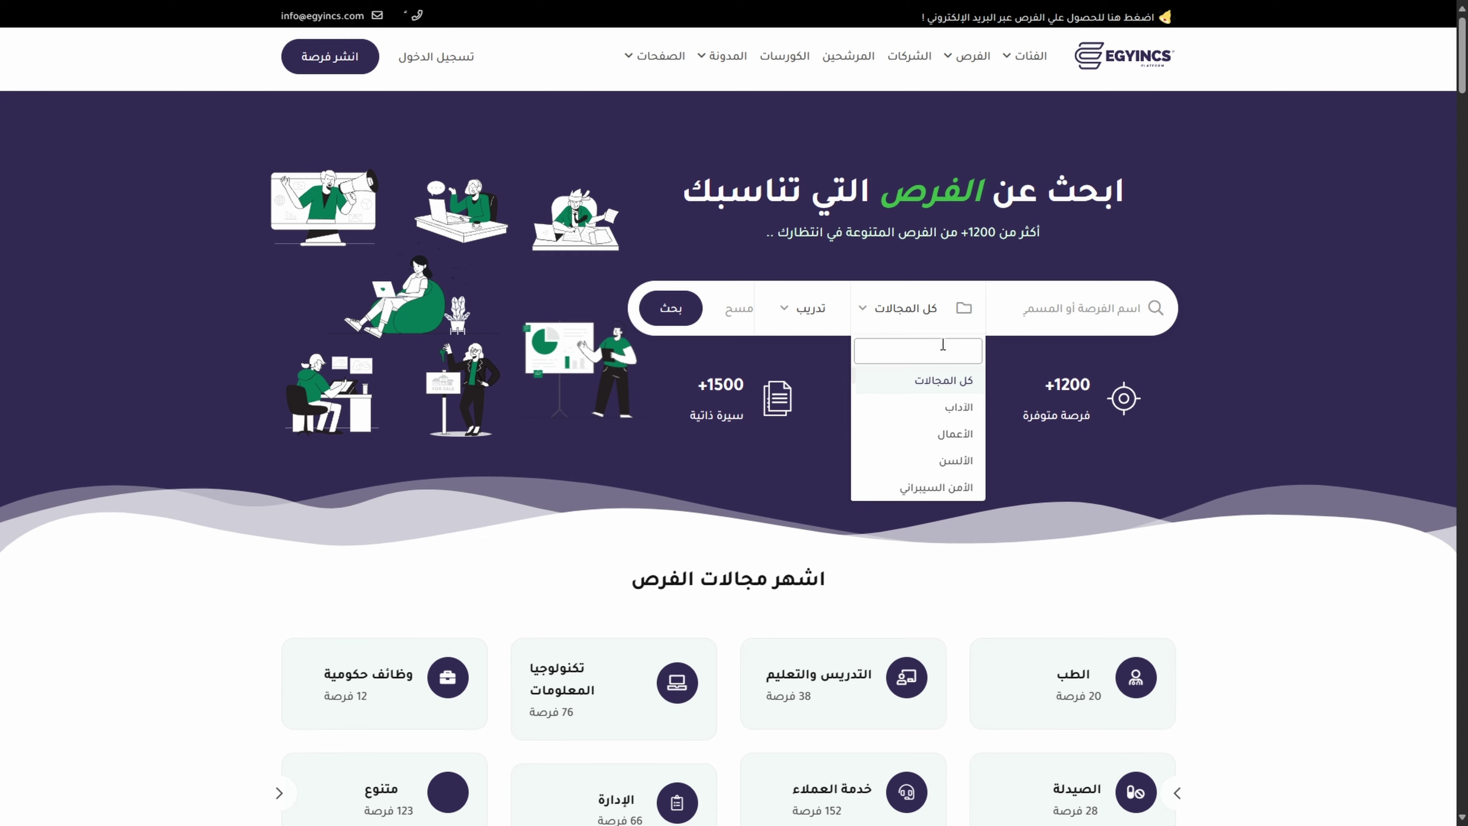
{"action": "type", "text": "المحا"}
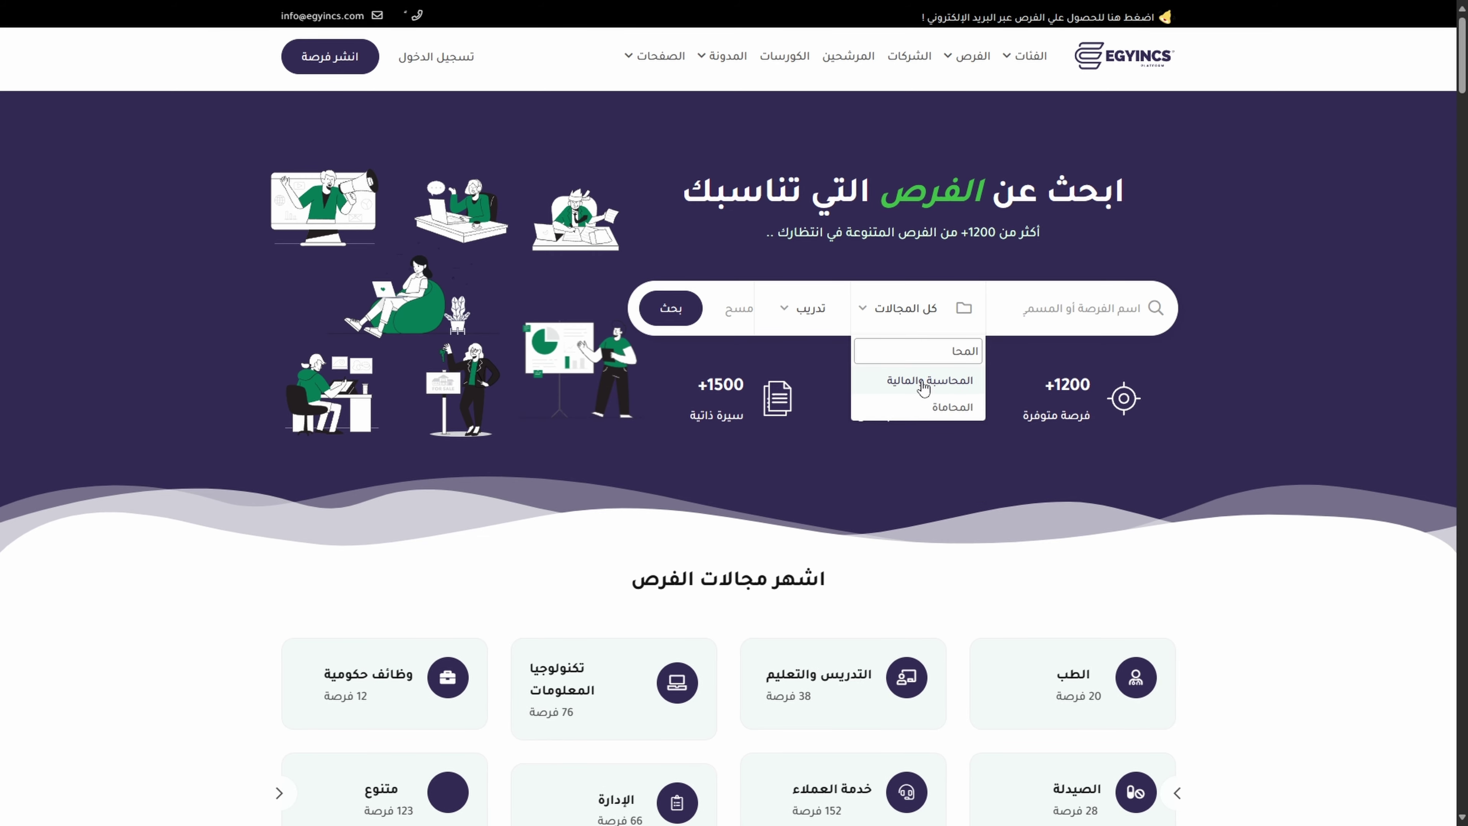
{"action": "left_click", "coordinate": [916, 381]}
{"action": "left_click", "coordinate": [661, 317]}
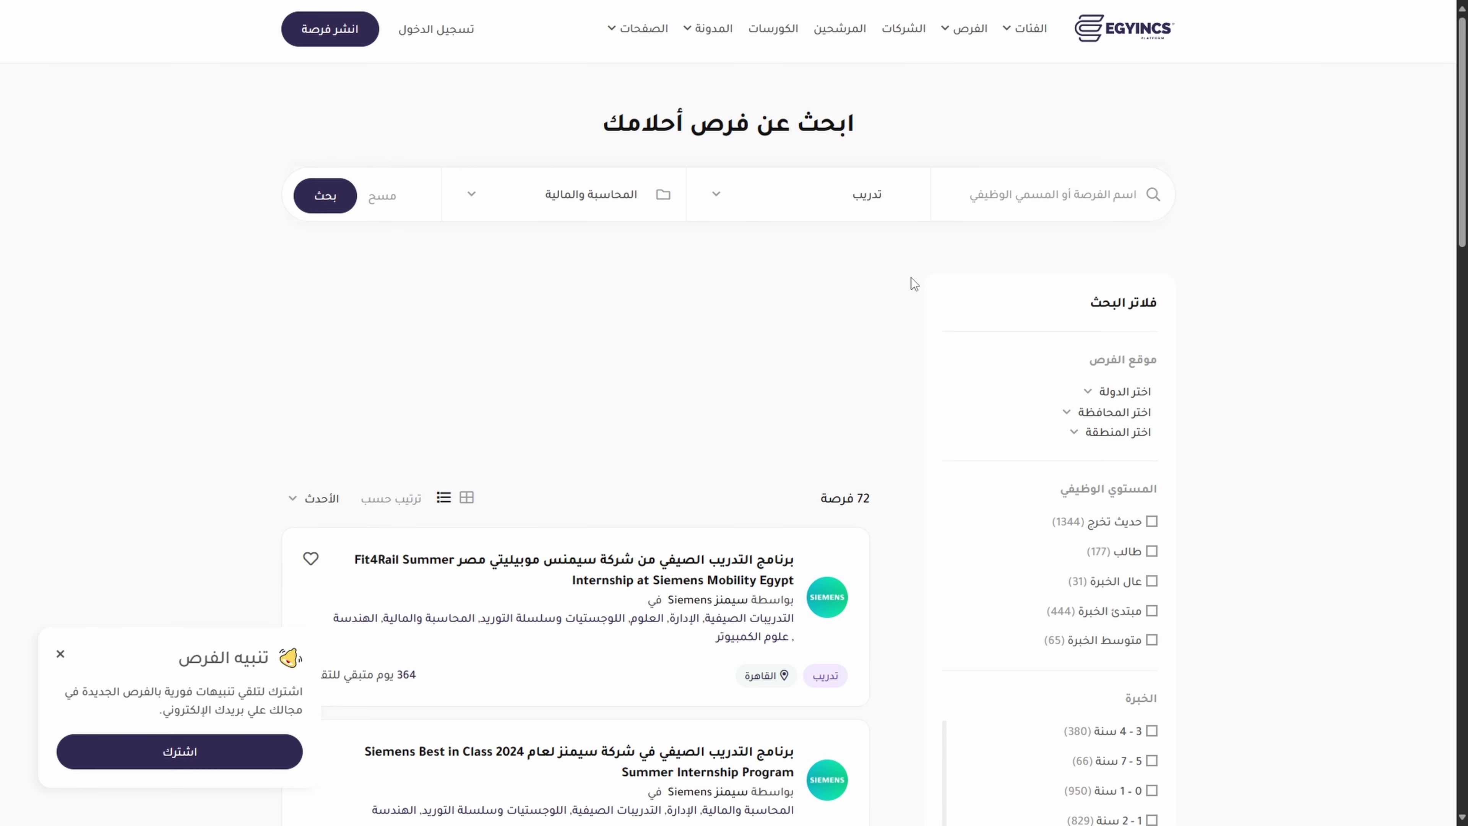
{"action": "scroll", "coordinate": [923, 316], "scroll_direction": "down", "scroll_amount": 5}
{"action": "scroll", "coordinate": [922, 358], "scroll_direction": "down", "scroll_amount": 10}
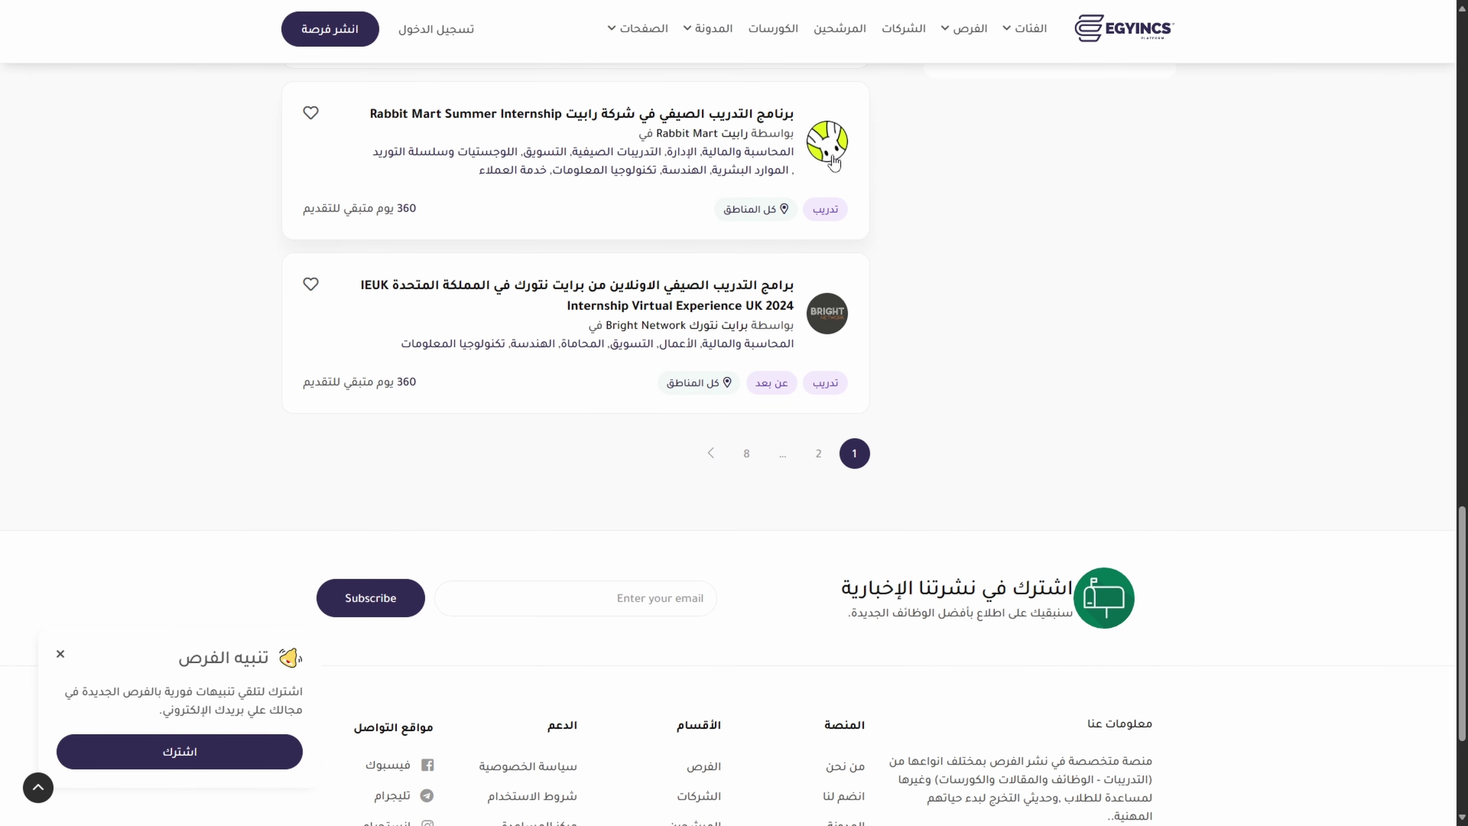
{"action": "left_click", "coordinate": [816, 456]}
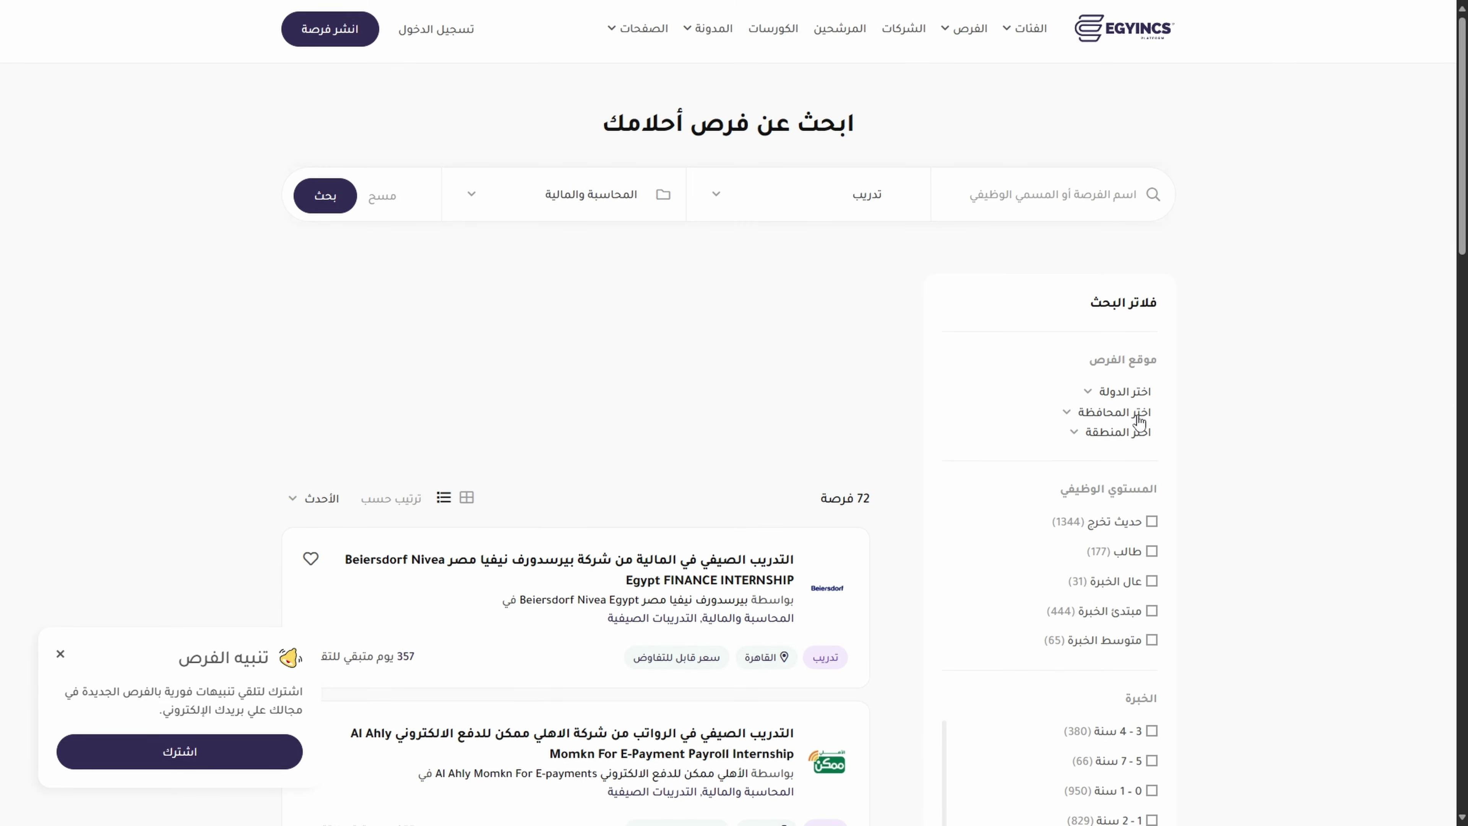
Filter the results by country مصر, leaving the governorate unset, for 58 results
{"action": "left_click", "coordinate": [1094, 427]}
{"action": "left_click", "coordinate": [1105, 396]}
{"action": "left_click", "coordinate": [1136, 476]}
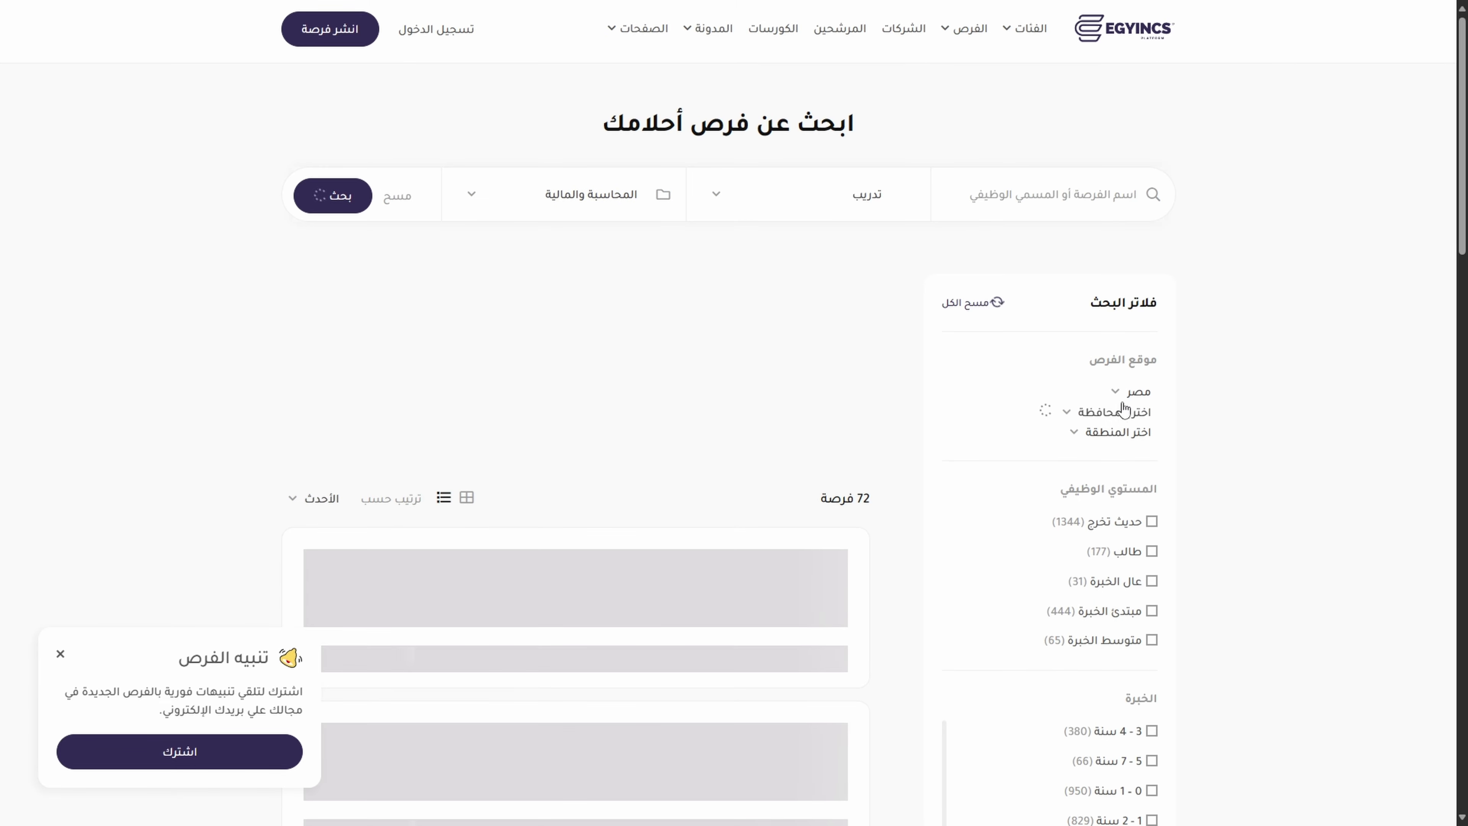
{"action": "left_click", "coordinate": [1081, 413]}
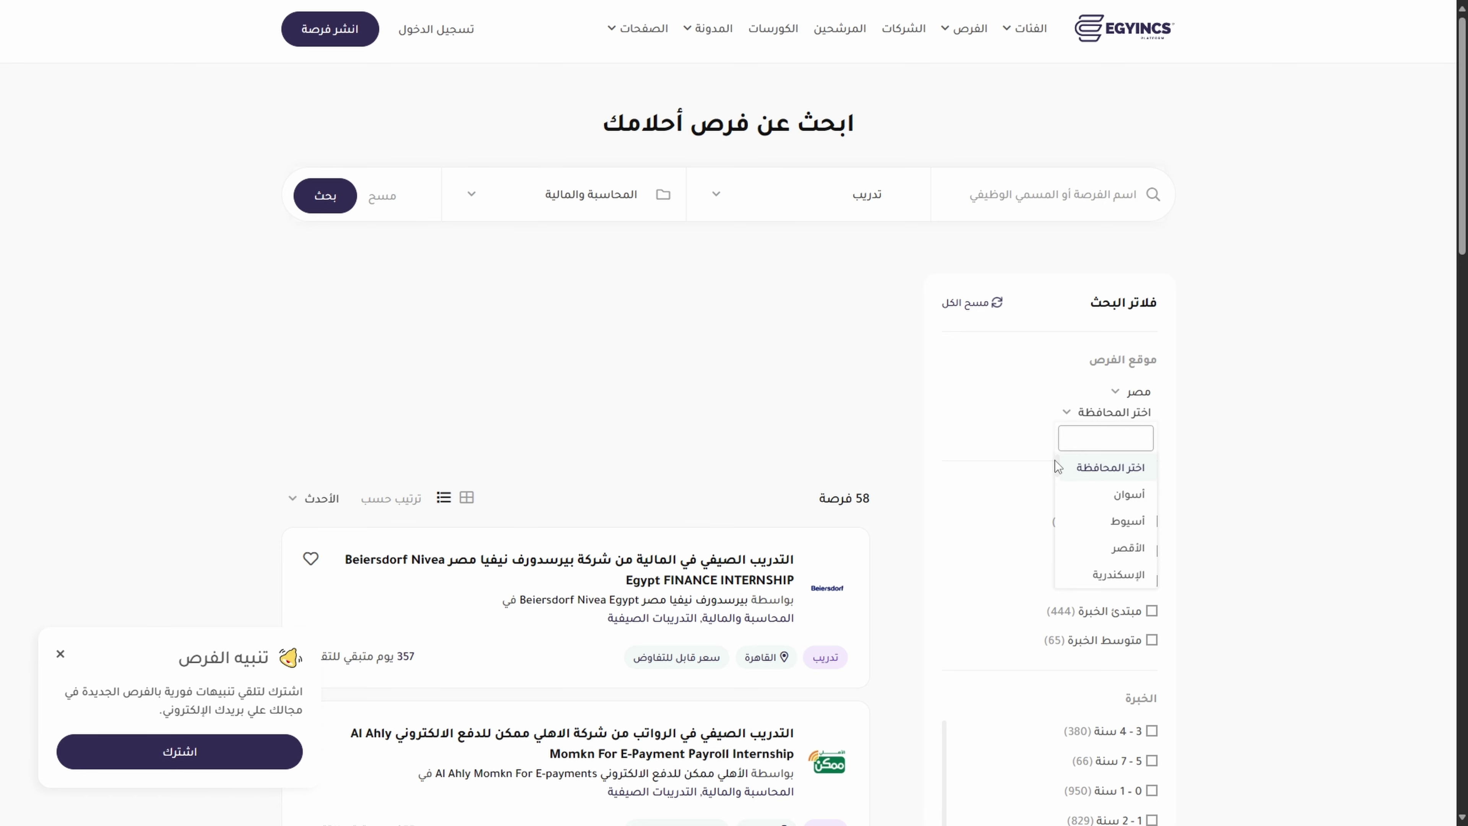
{"action": "left_click_drag", "start_coordinate": [1057, 469], "coordinate": [1049, 606]}
{"action": "left_click", "coordinate": [909, 414]}
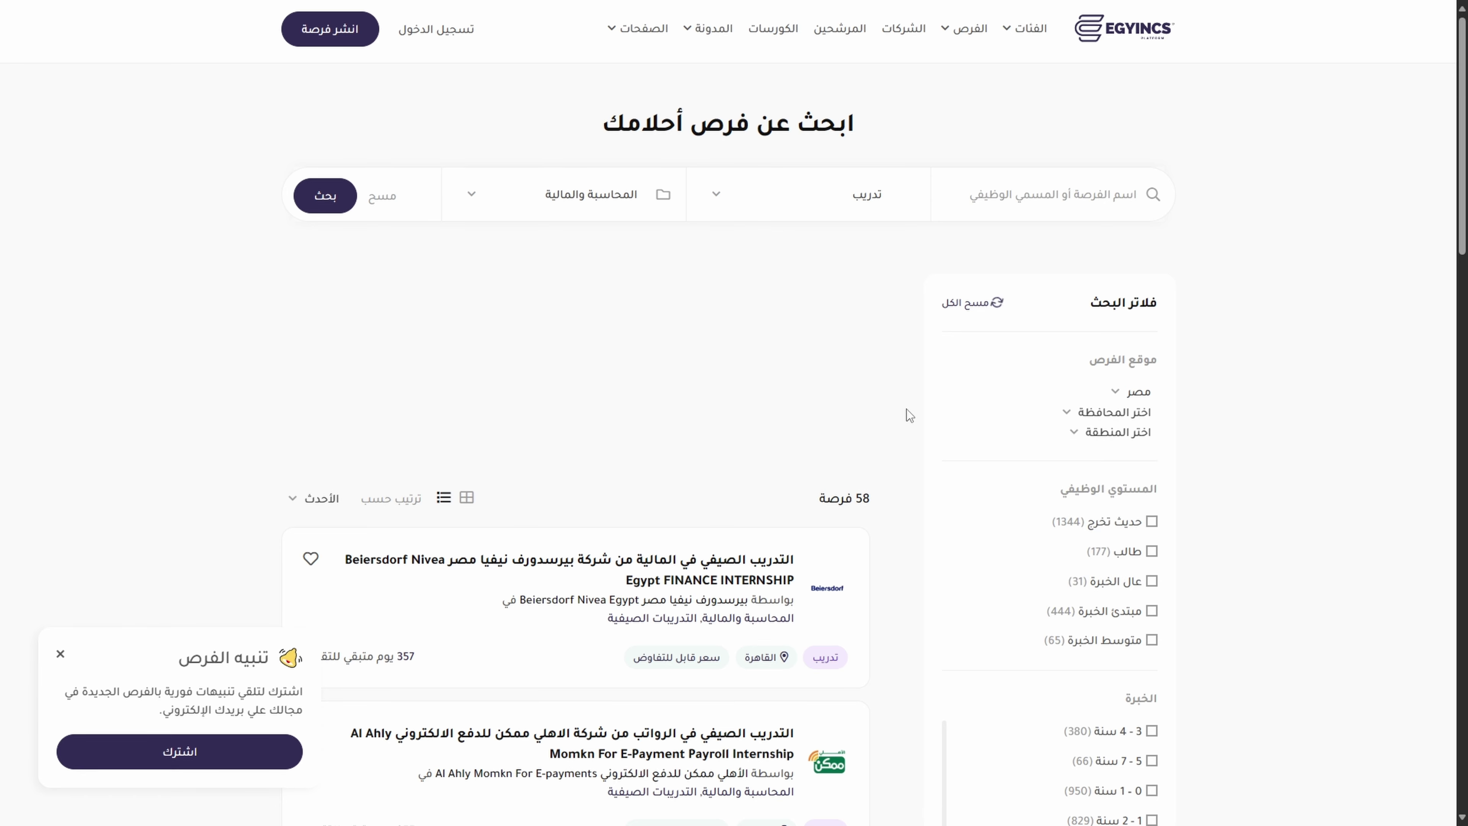